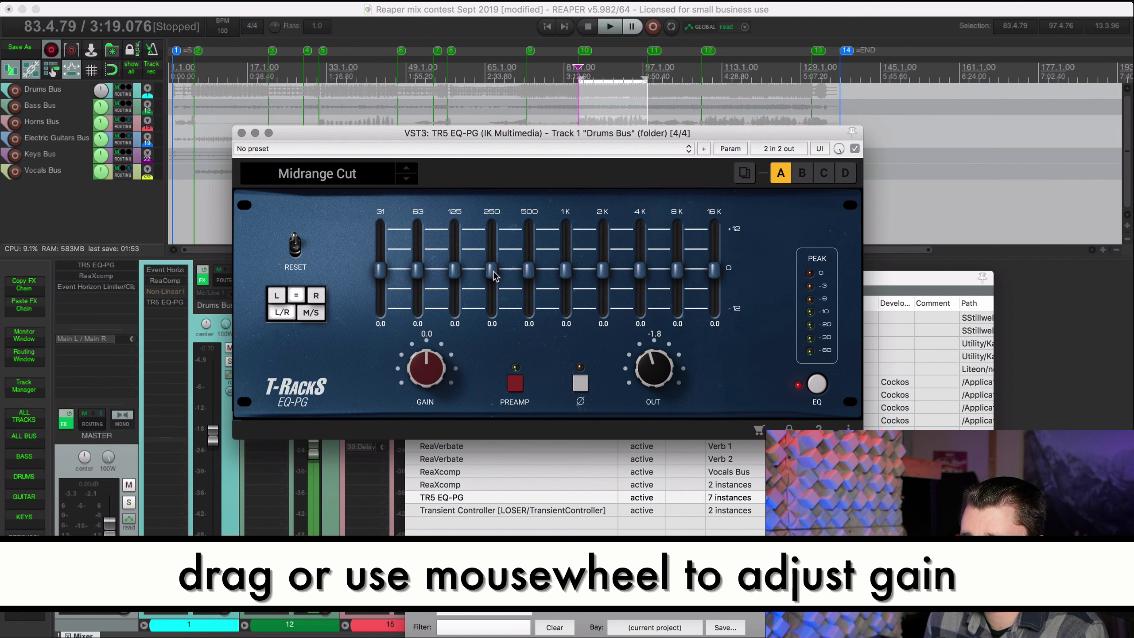
Step: Try small boosts of 0.7 on the 250 Hz band and 0.2 on the 500 Hz band, and undo them
mouse_move(495, 274)
mouse_down()
mouse_move(495, 226)
mouse_move(495, 313)
mouse_move(492, 226)
mouse_move(497, 269)
mouse_up()
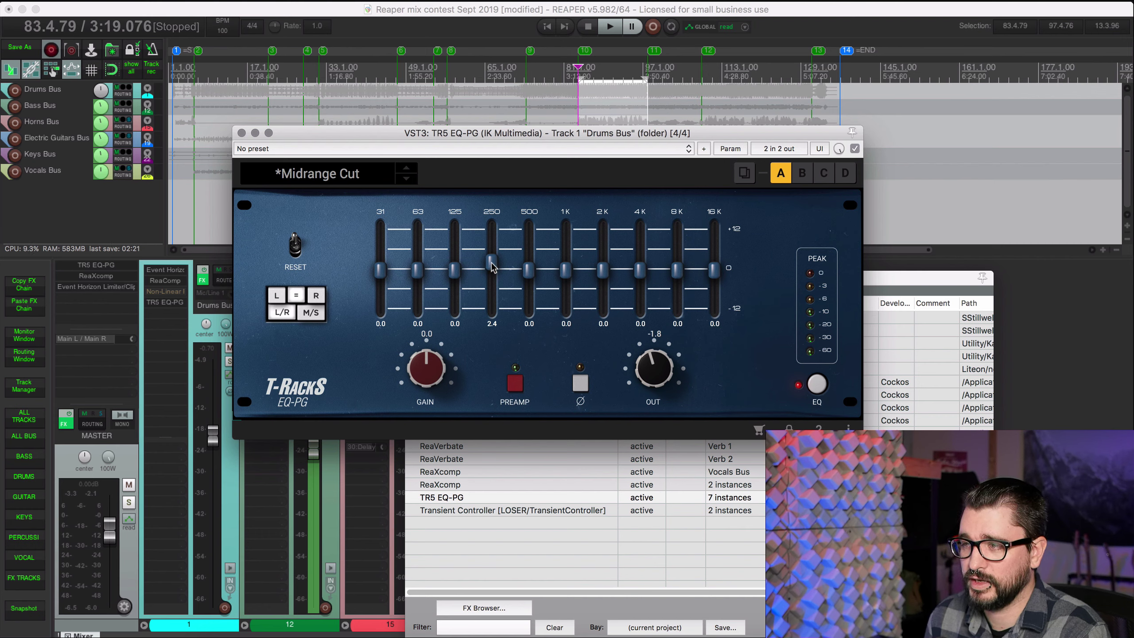
mouse_move(492, 267)
mouse_down()
mouse_move(495, 275)
mouse_move(496, 253)
mouse_move(498, 273)
mouse_up()
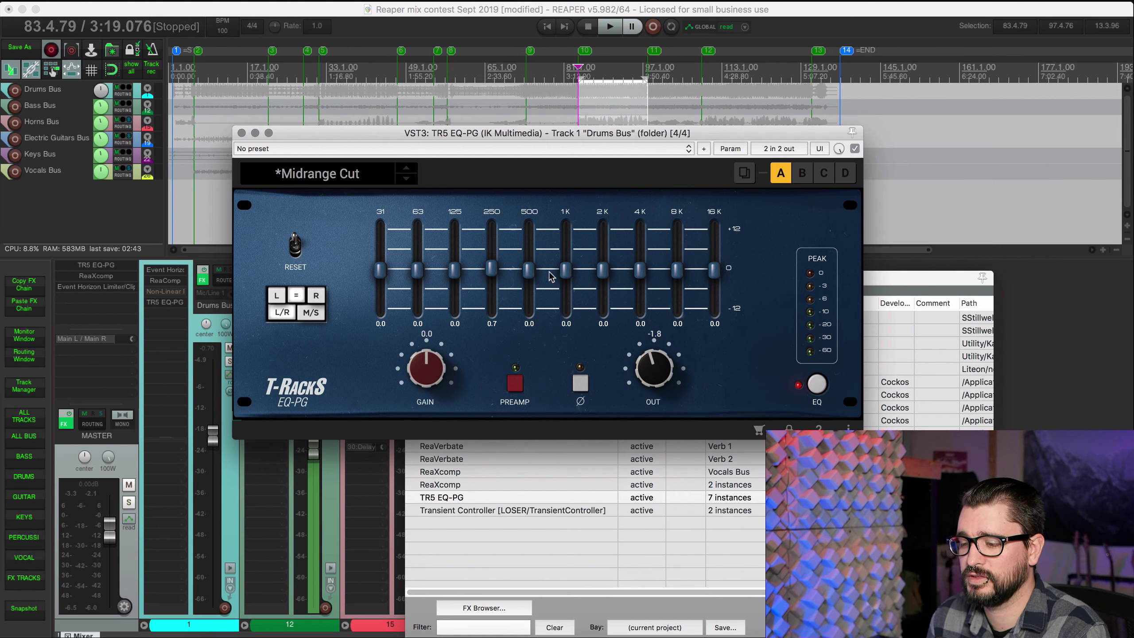
mouse_move(534, 269)
mouse_down()
mouse_move(537, 249)
mouse_move(534, 275)
mouse_up()
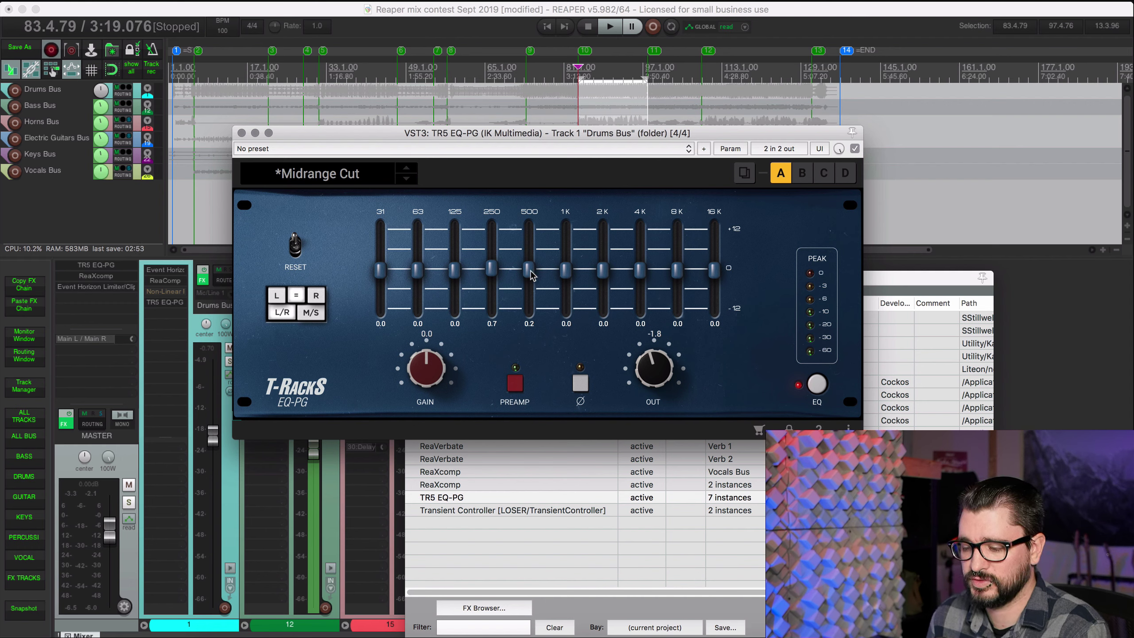
key(super+z)
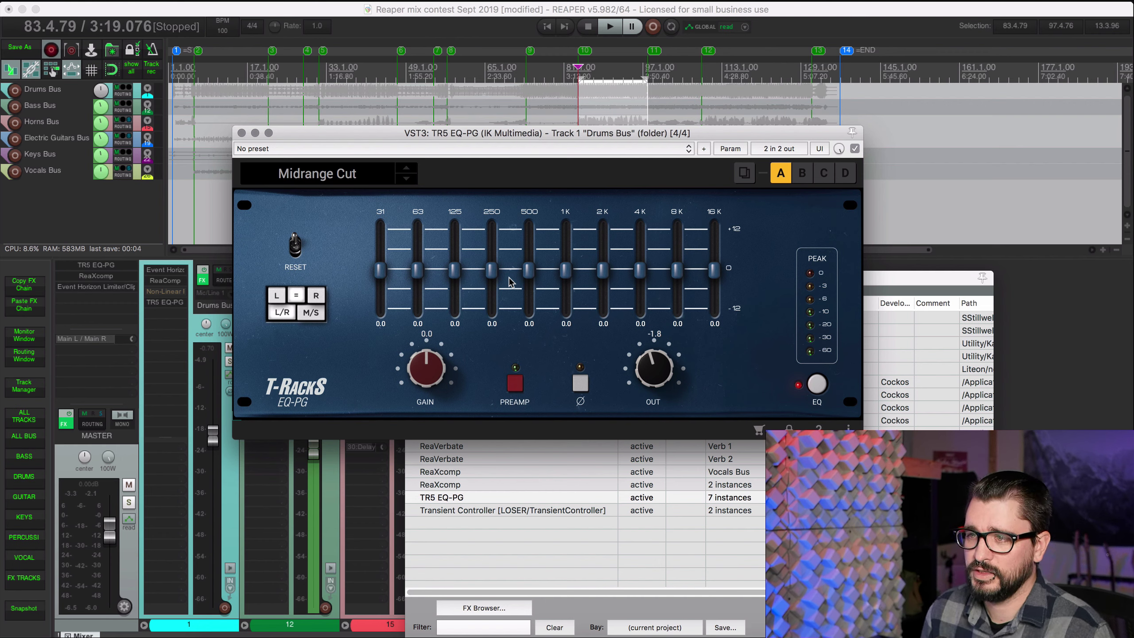
Step: Switch off the EQ on the Drums Bus TR5 EQ-PG and shift its window slightly aside
click(817, 385)
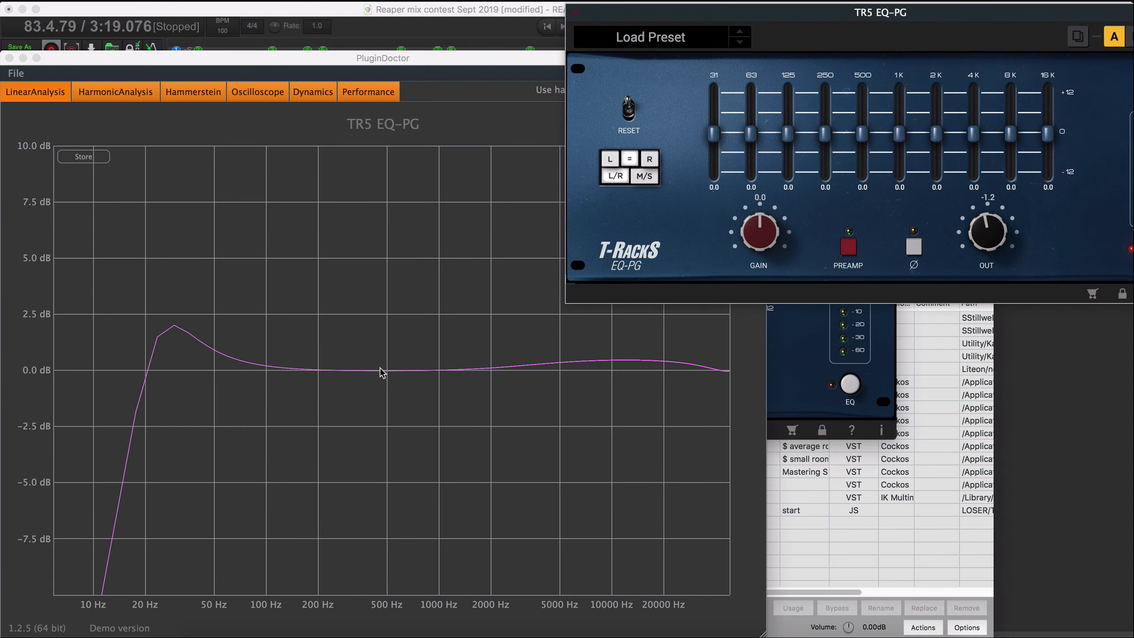
click(178, 335)
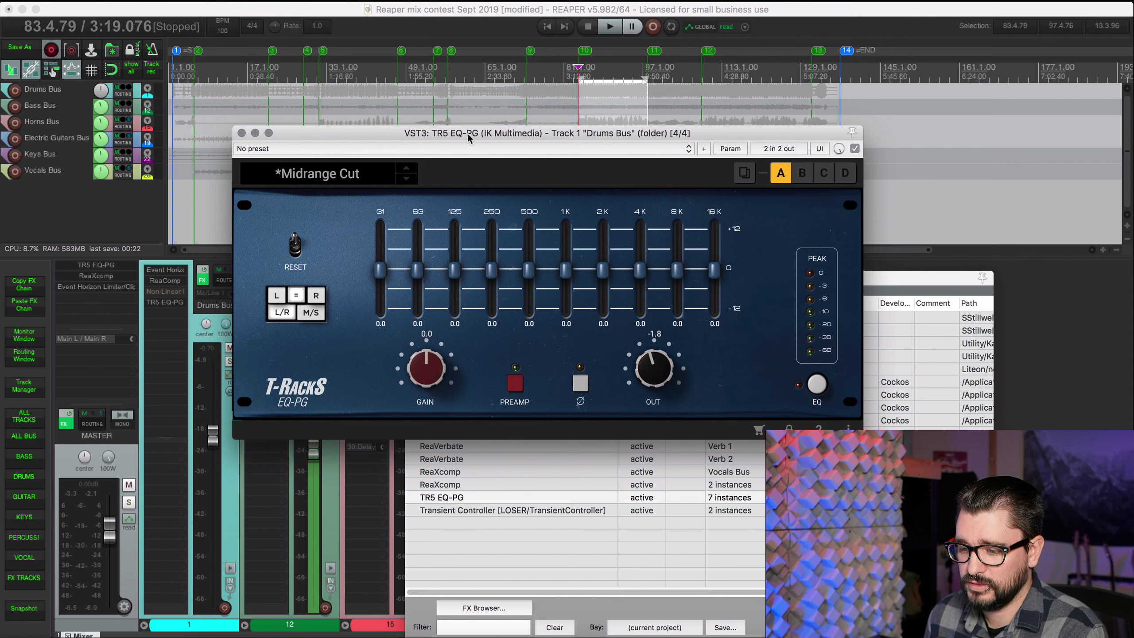
drag(468, 134, 500, 133)
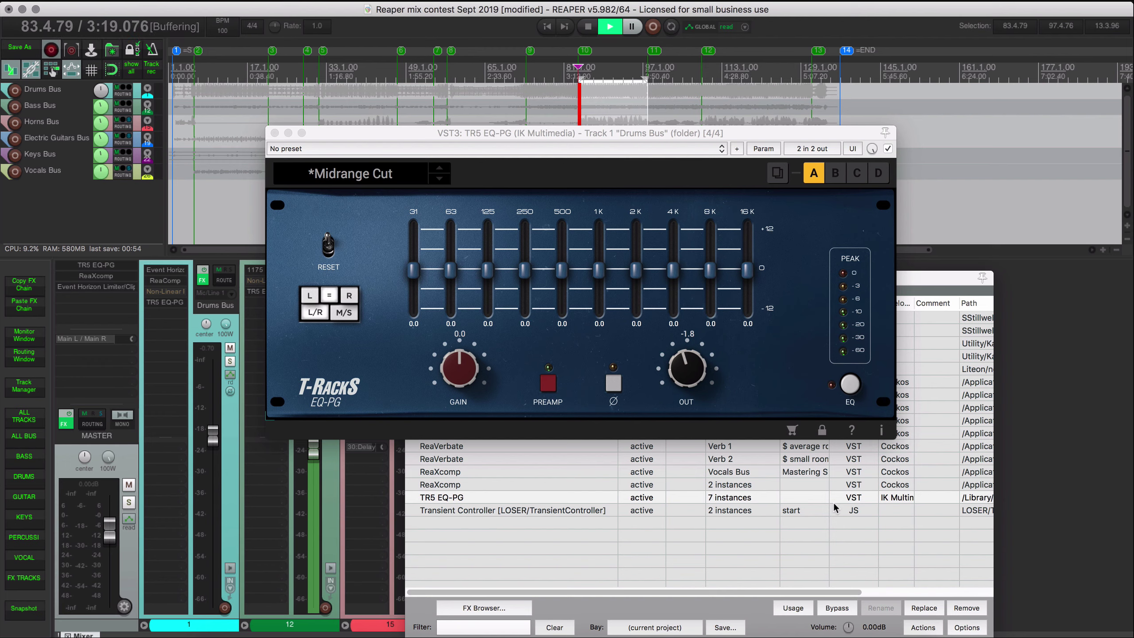
Step: Compare the playing mix by bypassing, re-enabling and again bypassing all TR5 EQ-PG instances in the Project Bay
key(space)
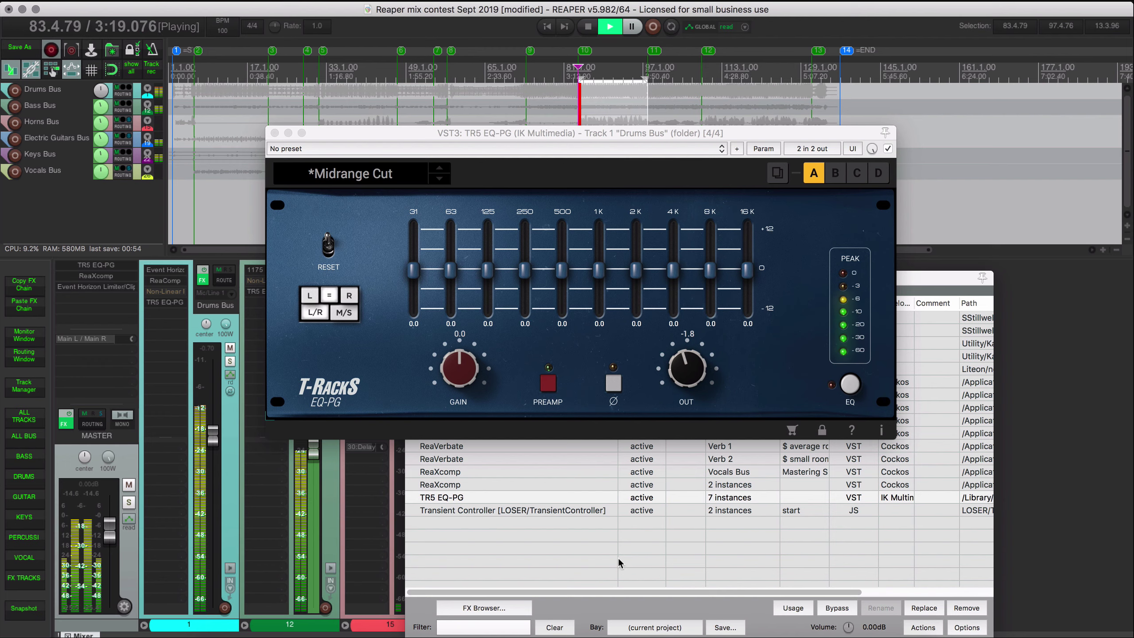
click(550, 497)
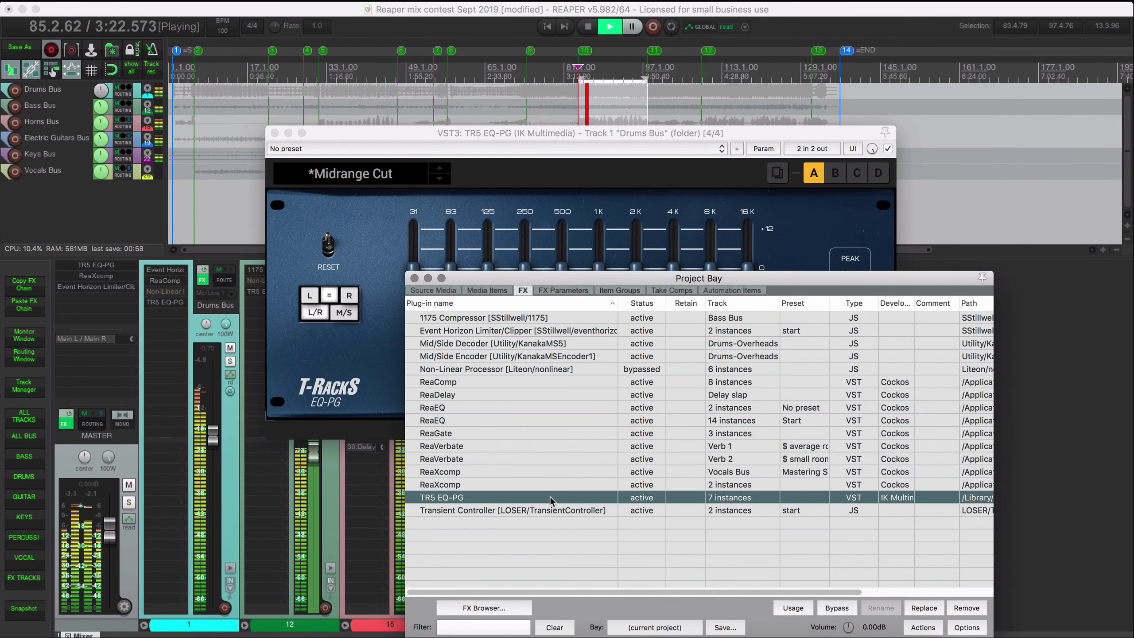
right_click(549, 496)
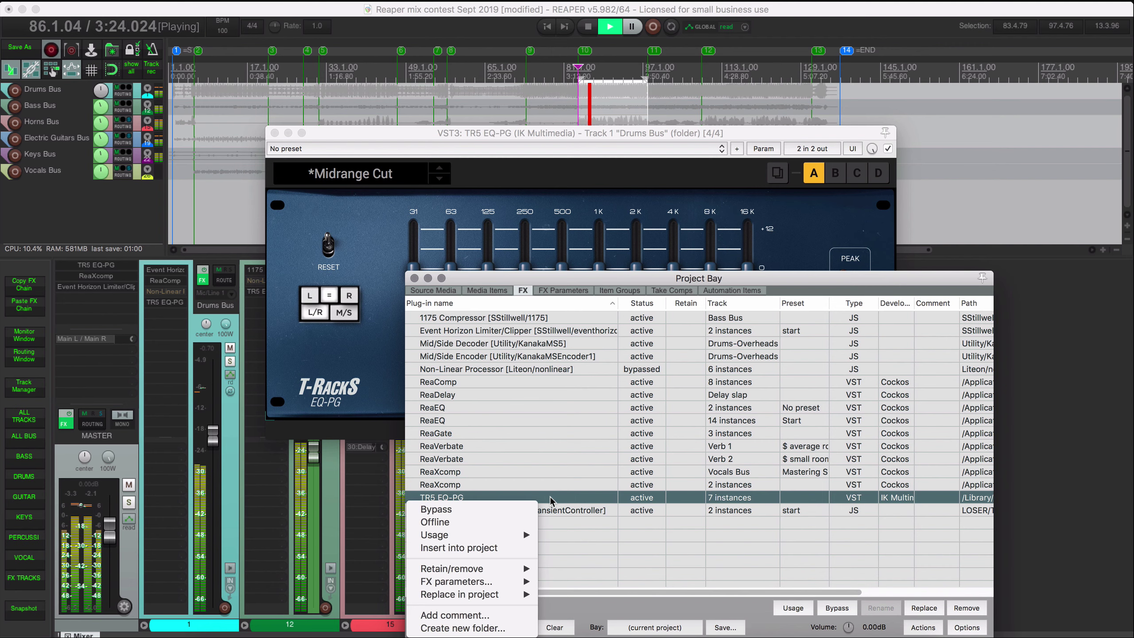
click(501, 504)
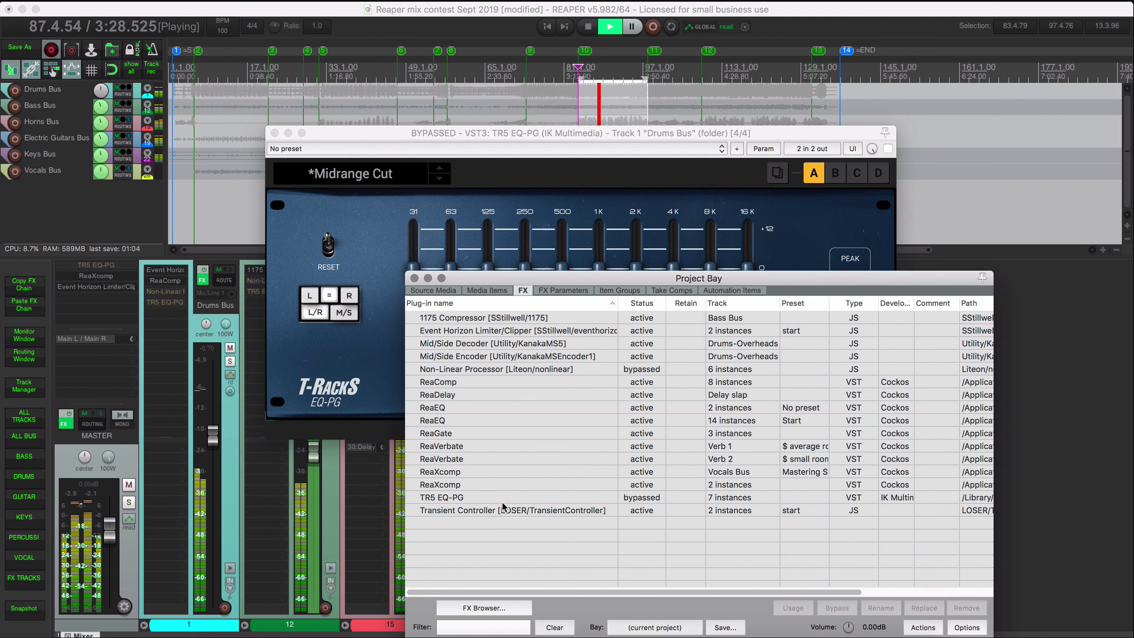
click(503, 495)
right_click(503, 496)
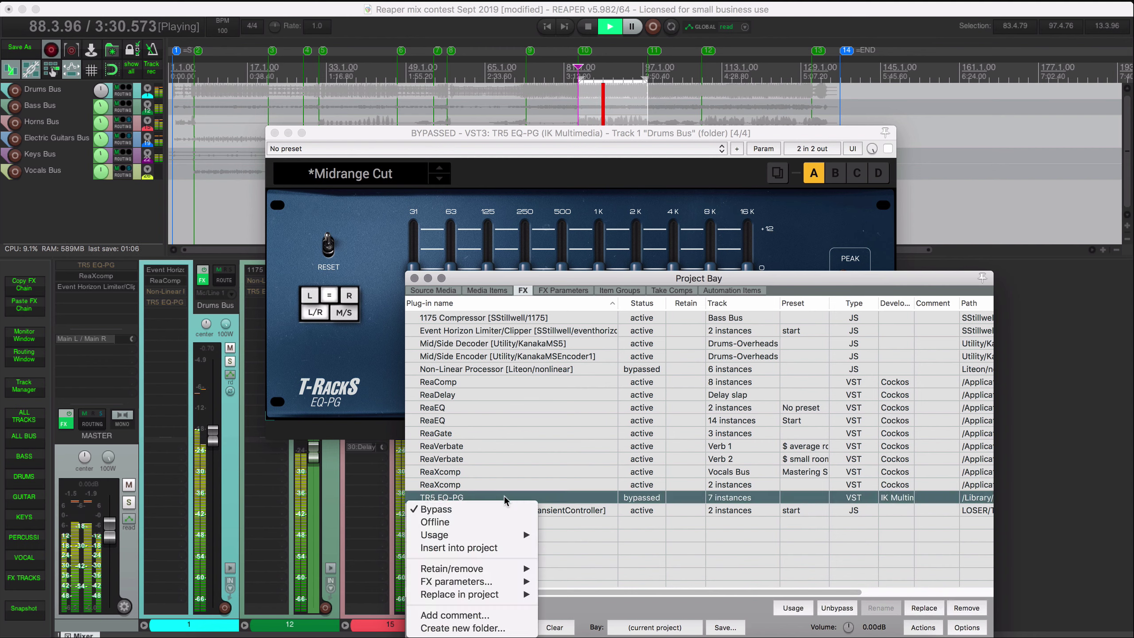
click(503, 436)
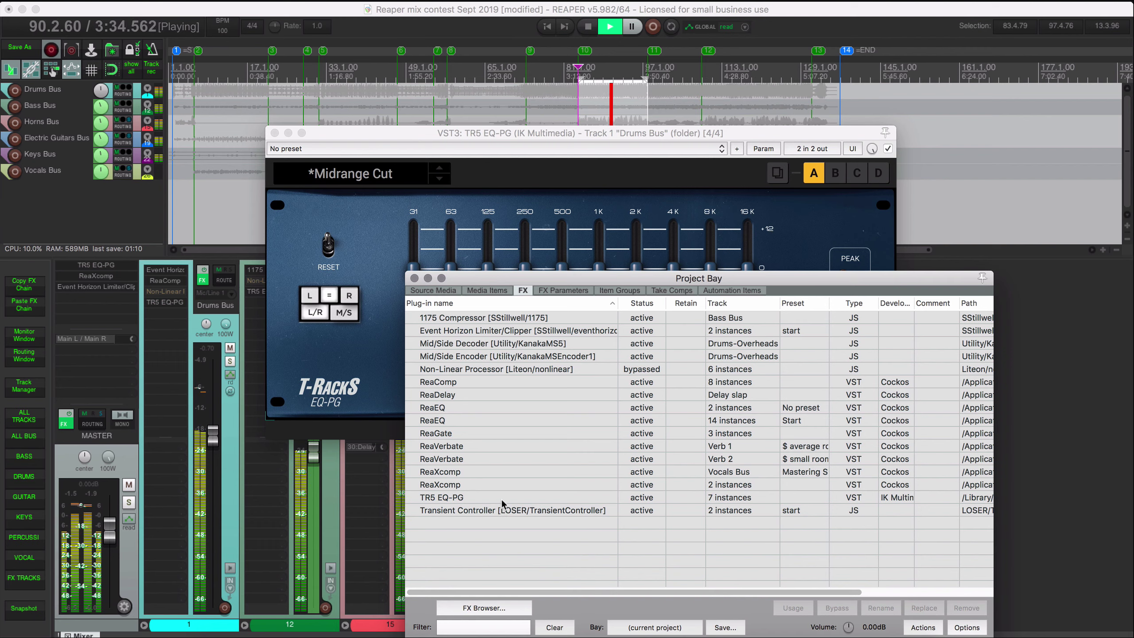
click(501, 497)
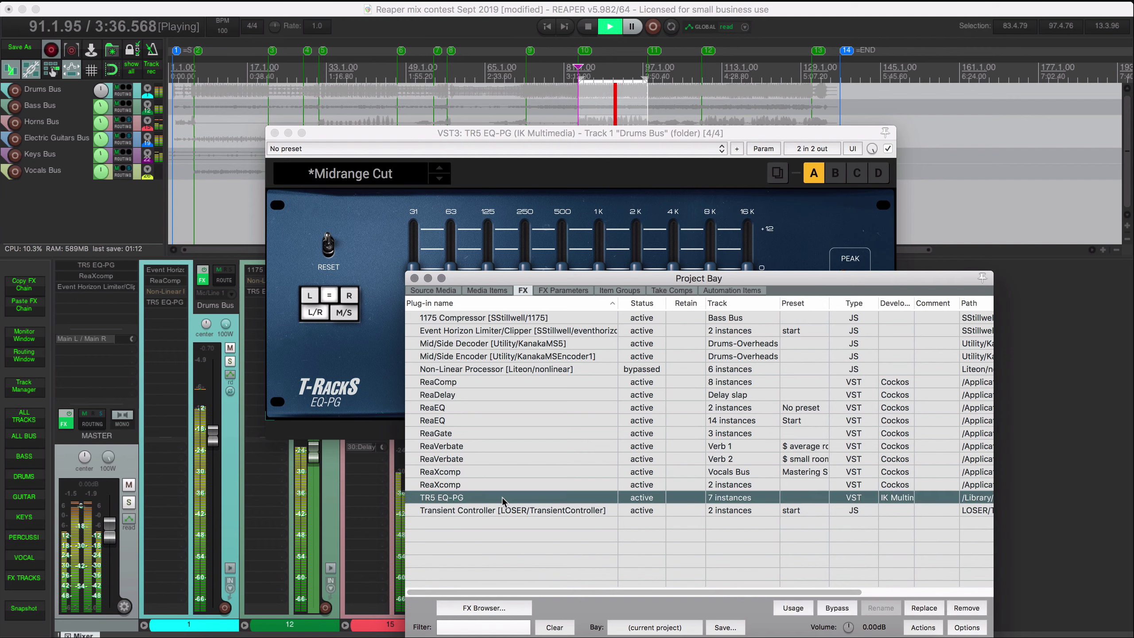
right_click(501, 497)
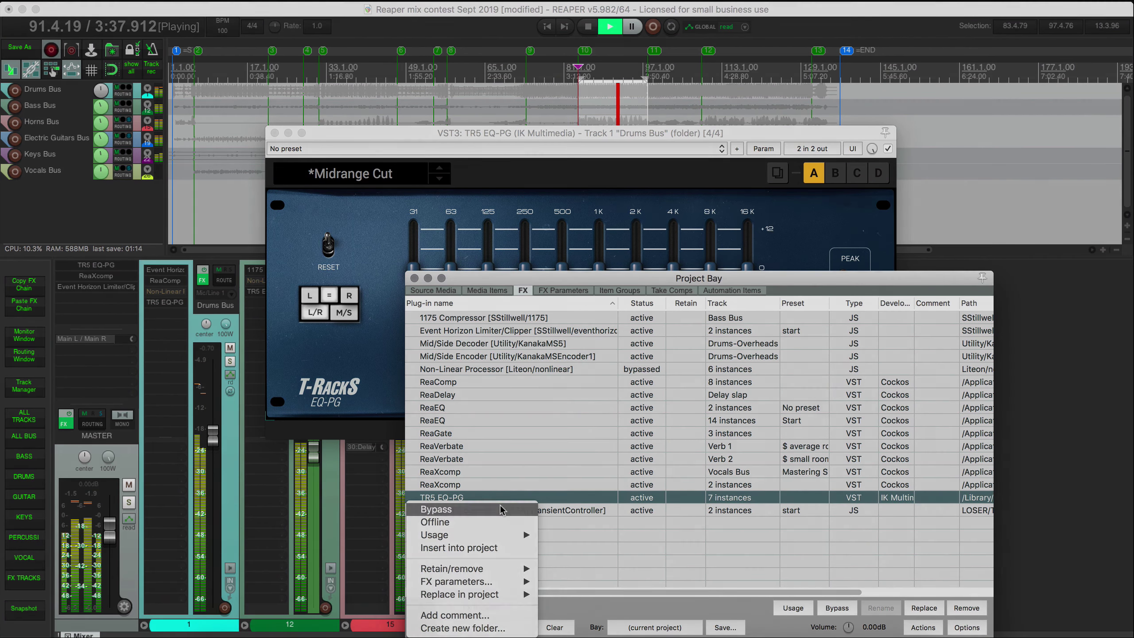
click(500, 509)
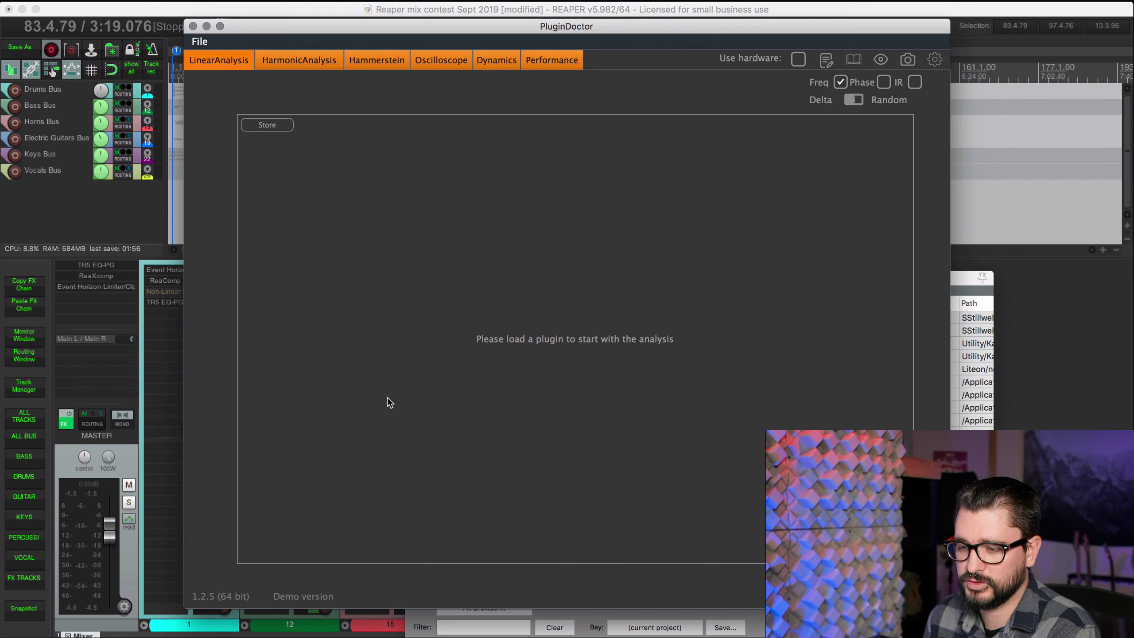
Step: Switch to PluginDoctor, move its window aside and load the TR5 EQ-PG plugin for analysis
drag(359, 25, 174, 25)
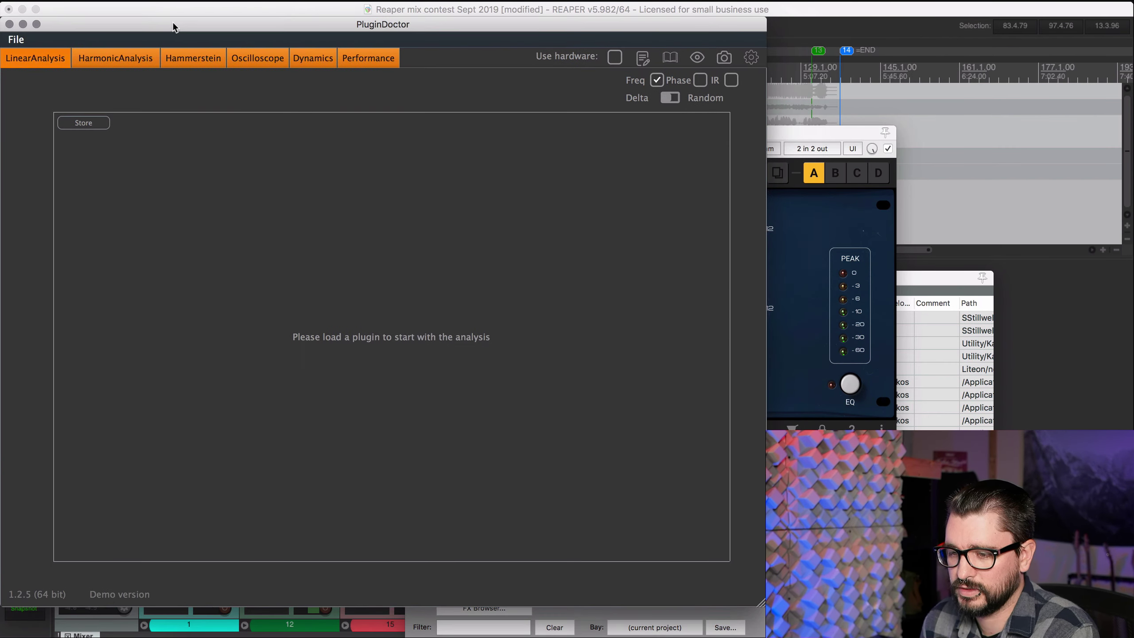
click(671, 59)
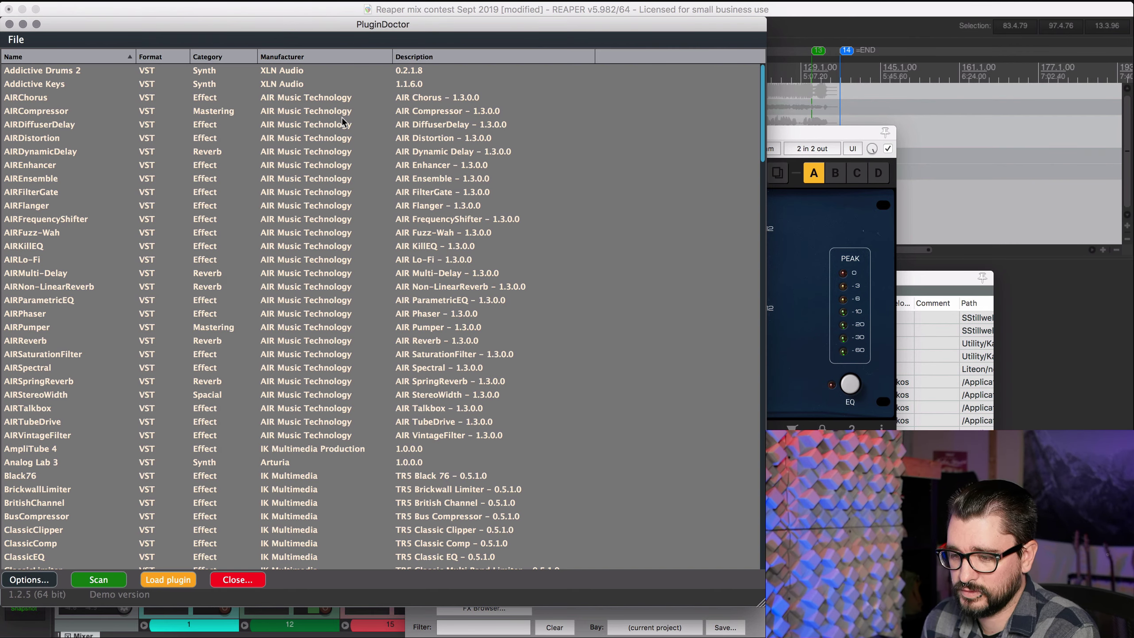
scroll(126, 373, down, 10)
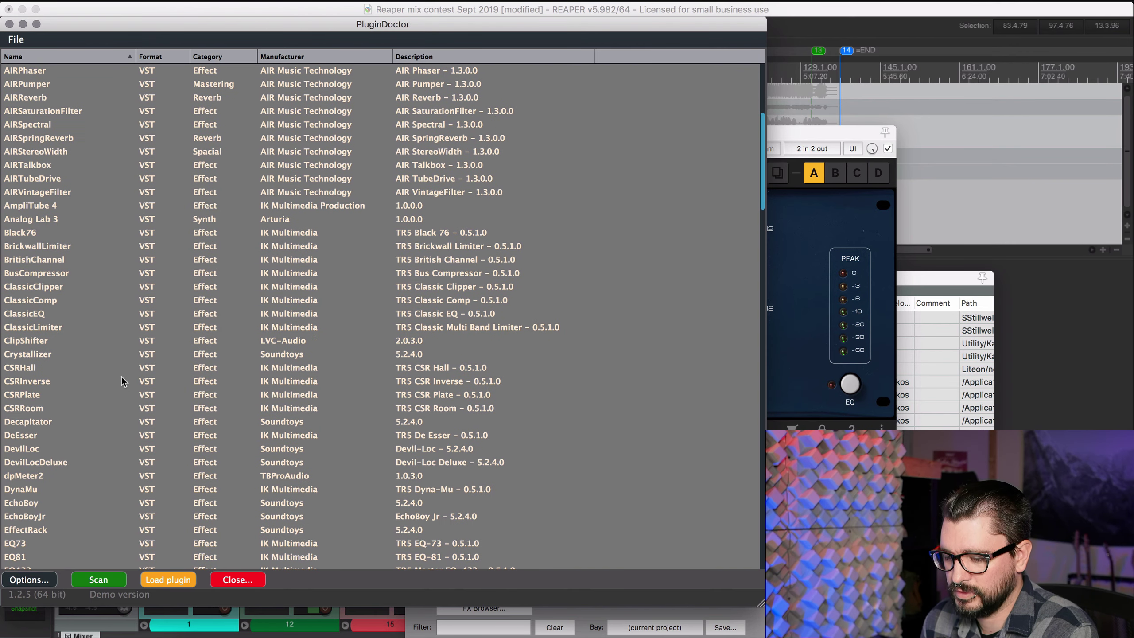
scroll(126, 379, down, 2)
click(42, 464)
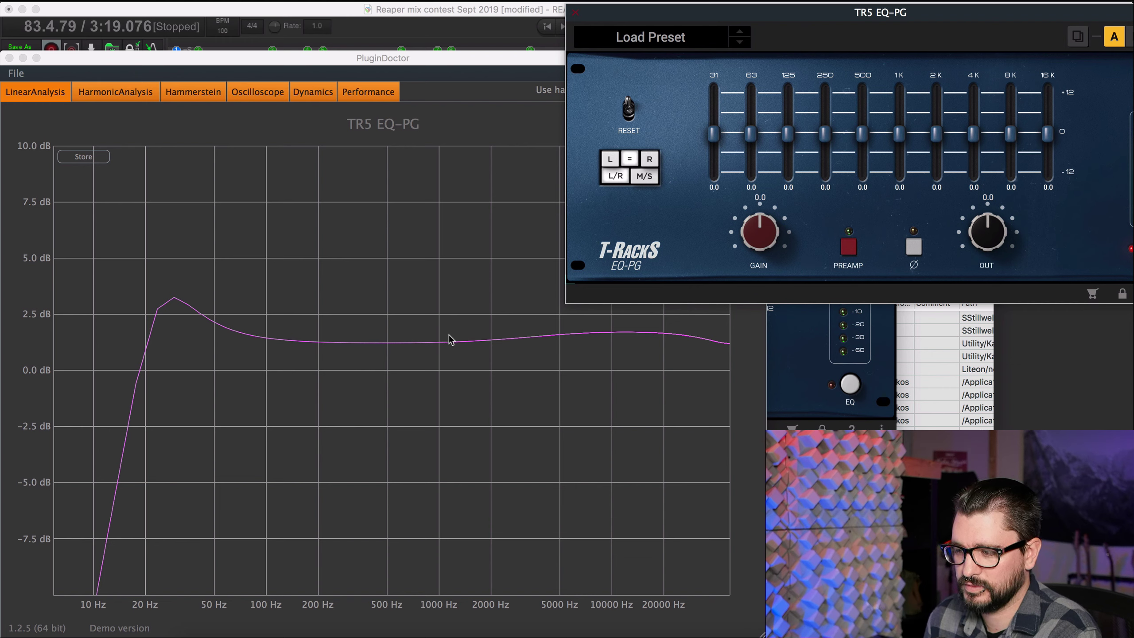
Step: Examine the EQ-PG's default frequency response, comparing it with the preamp switched on and off again
click(175, 302)
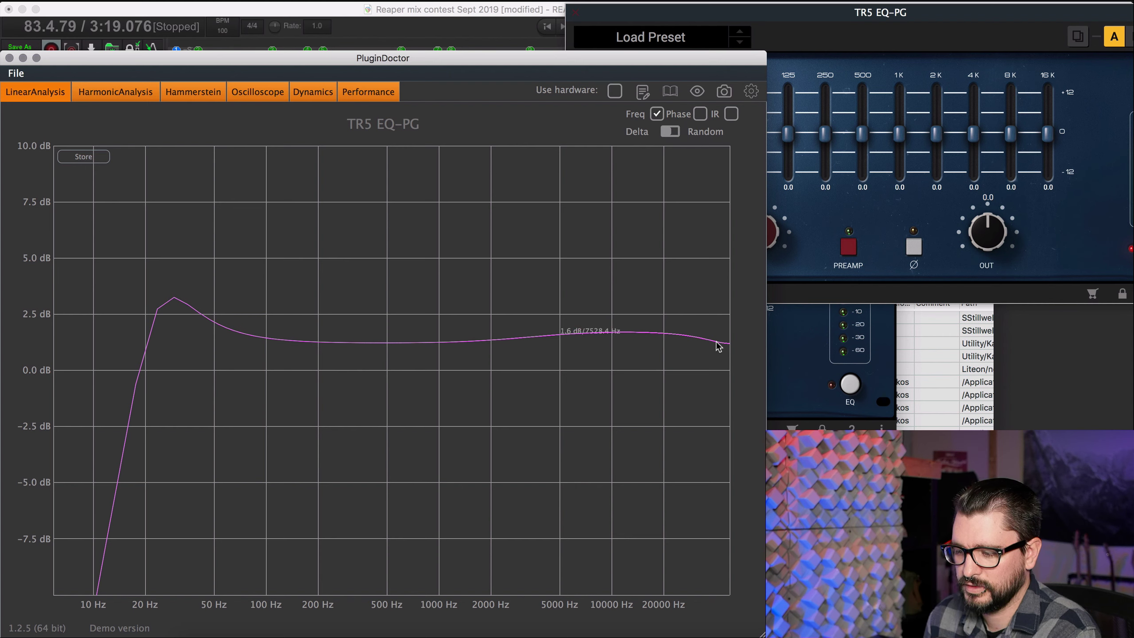
click(823, 256)
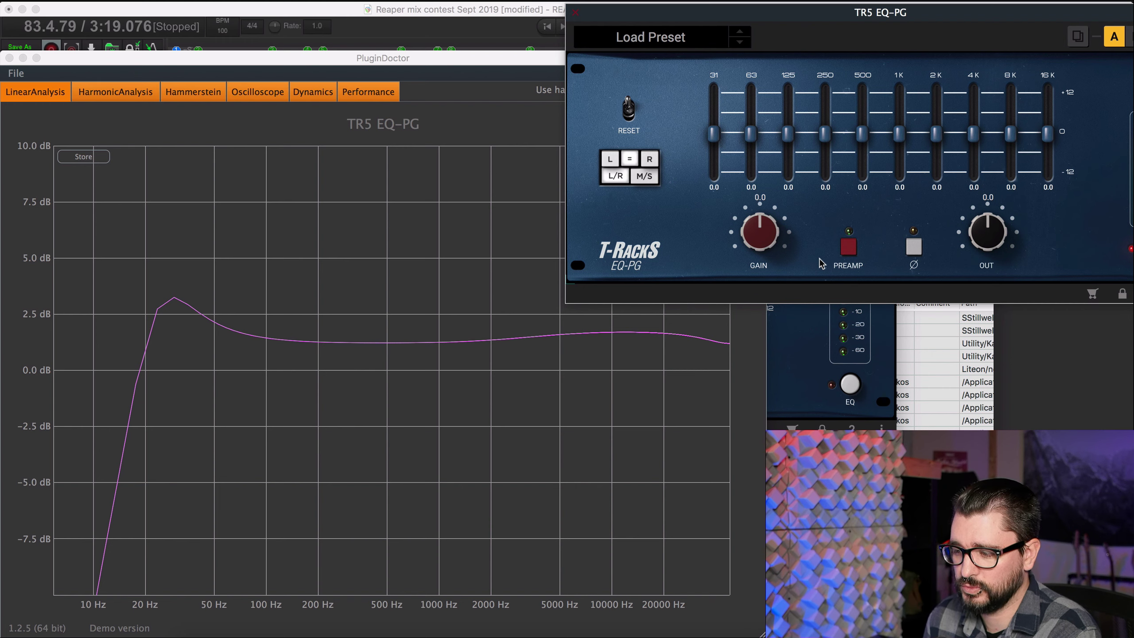
click(848, 247)
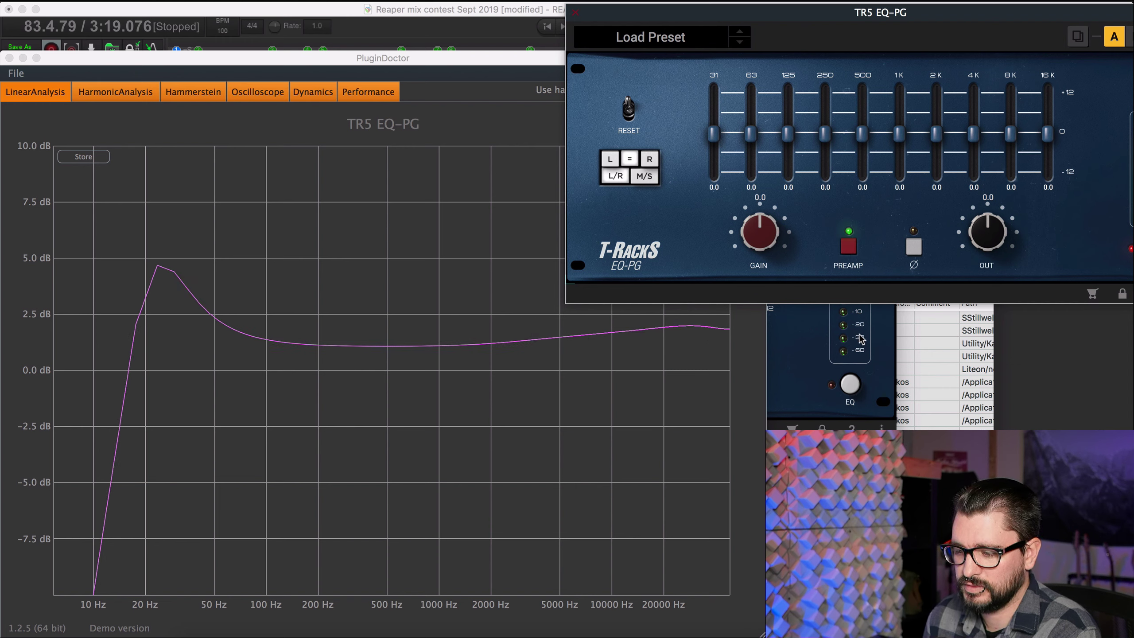
click(848, 250)
Step: Lower the EQ-PG output level to -1.2 and check the low-end and high-frequency bumps of the response curve
drag(988, 234, 994, 242)
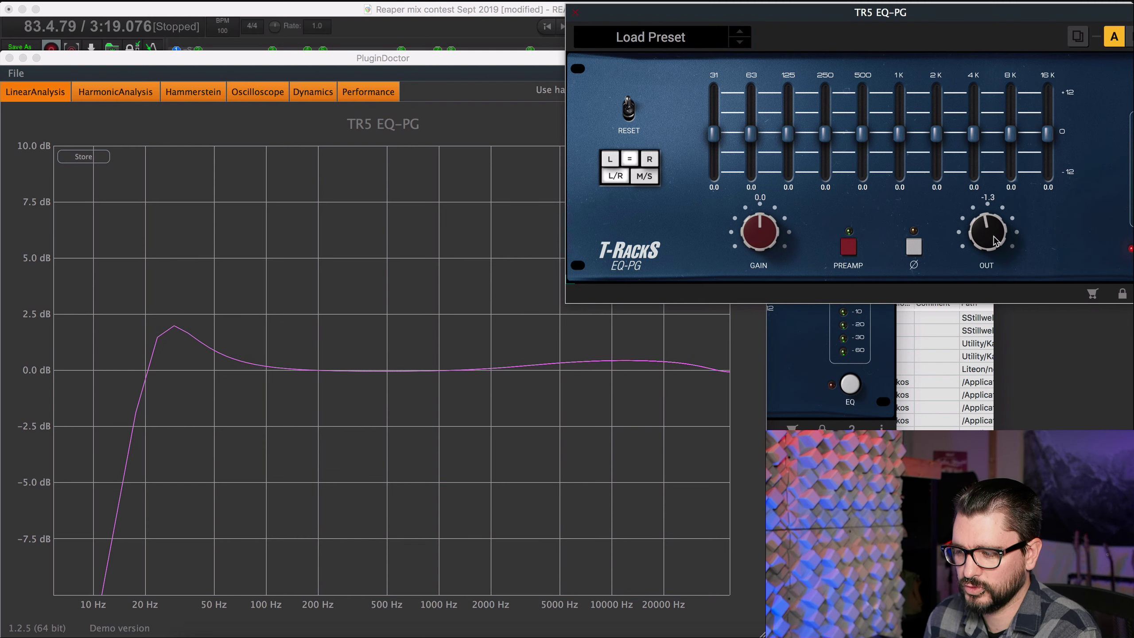
scroll(994, 241, up, 1)
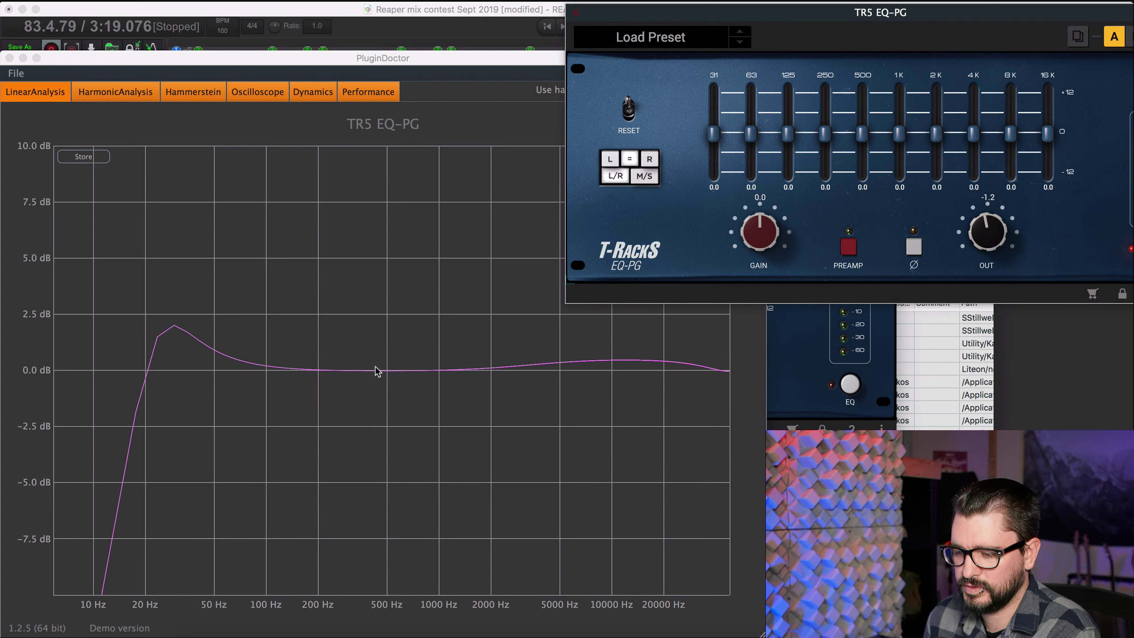
click(178, 331)
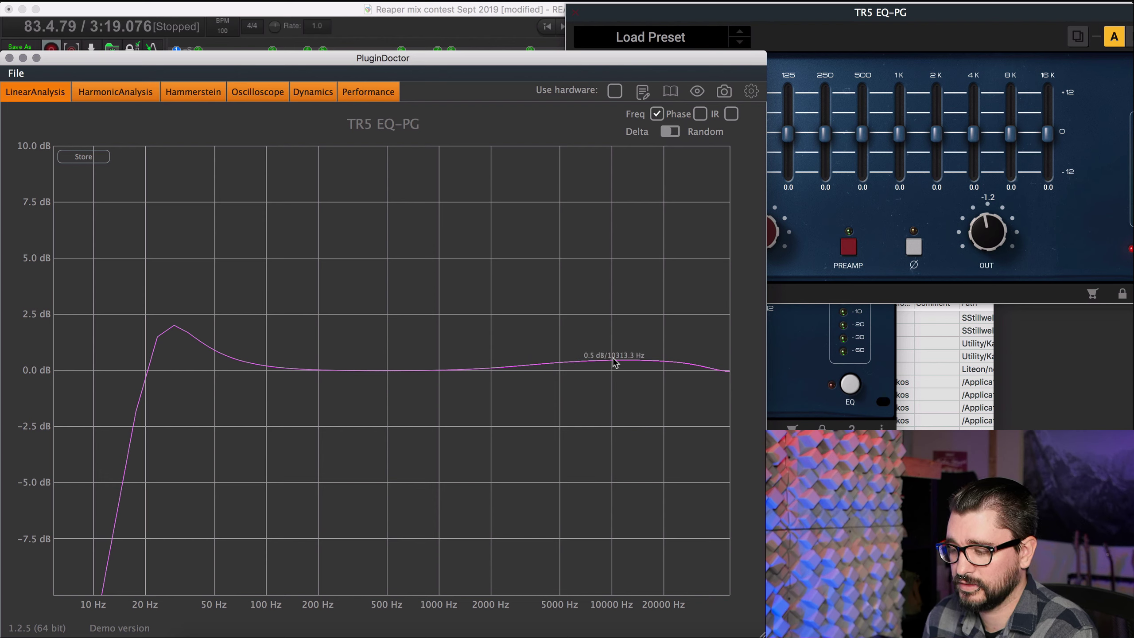
click(863, 264)
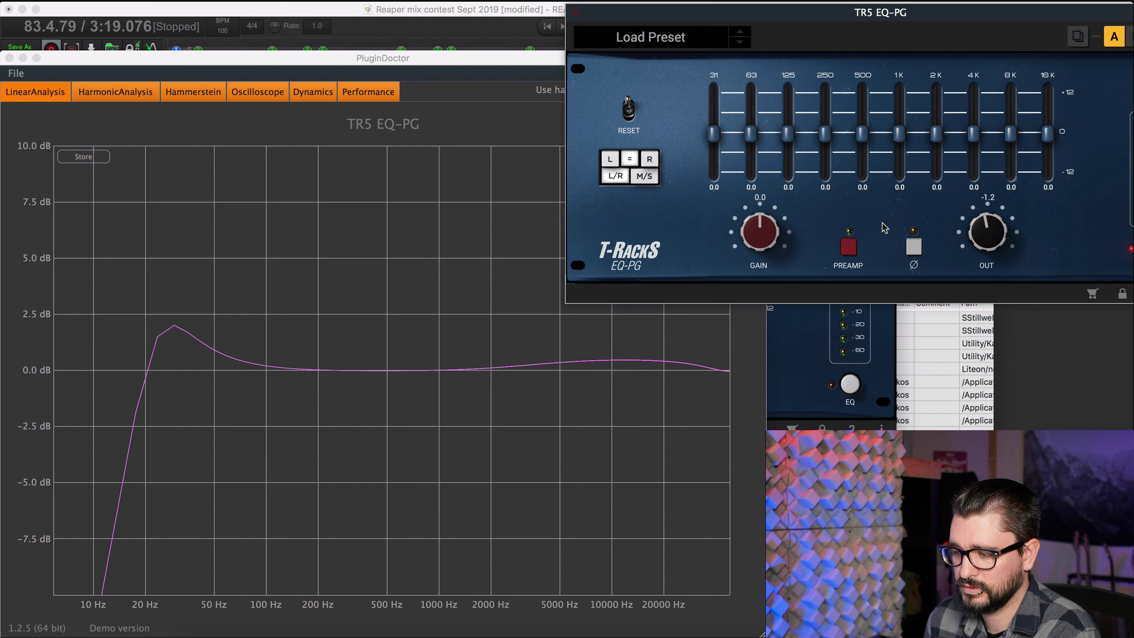
Step: Switch on the EQ-PG preamp and set the output level to -1.1
click(847, 247)
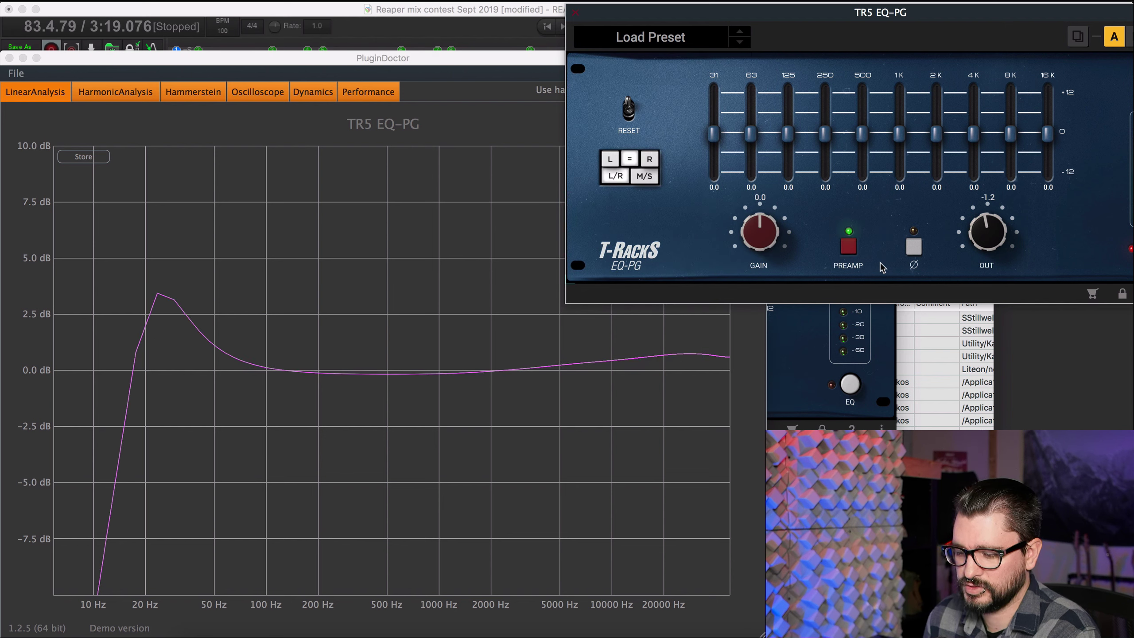
drag(987, 236, 987, 234)
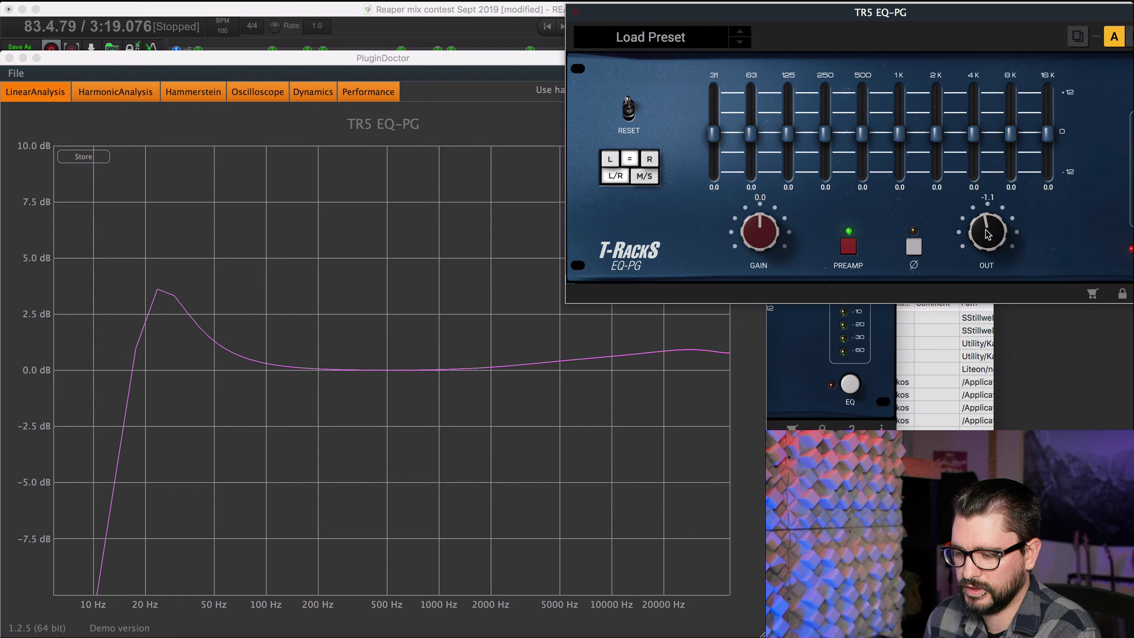
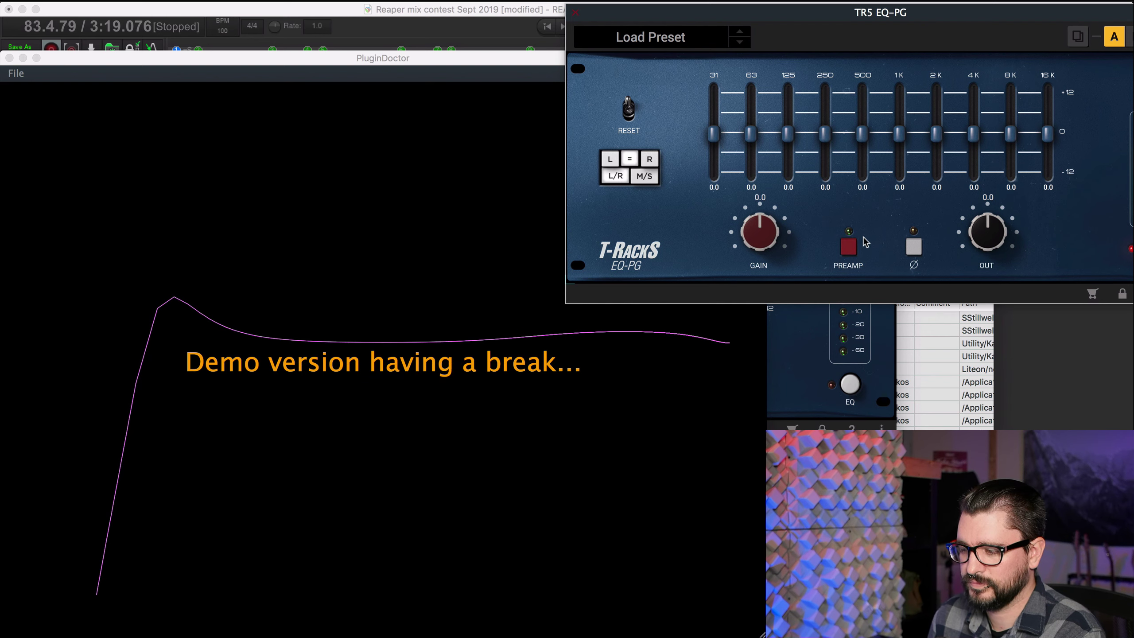
Step: With the output at 0.0, switch on the preamp, raise its gain to 20.0 and back it off to 17.9
click(849, 247)
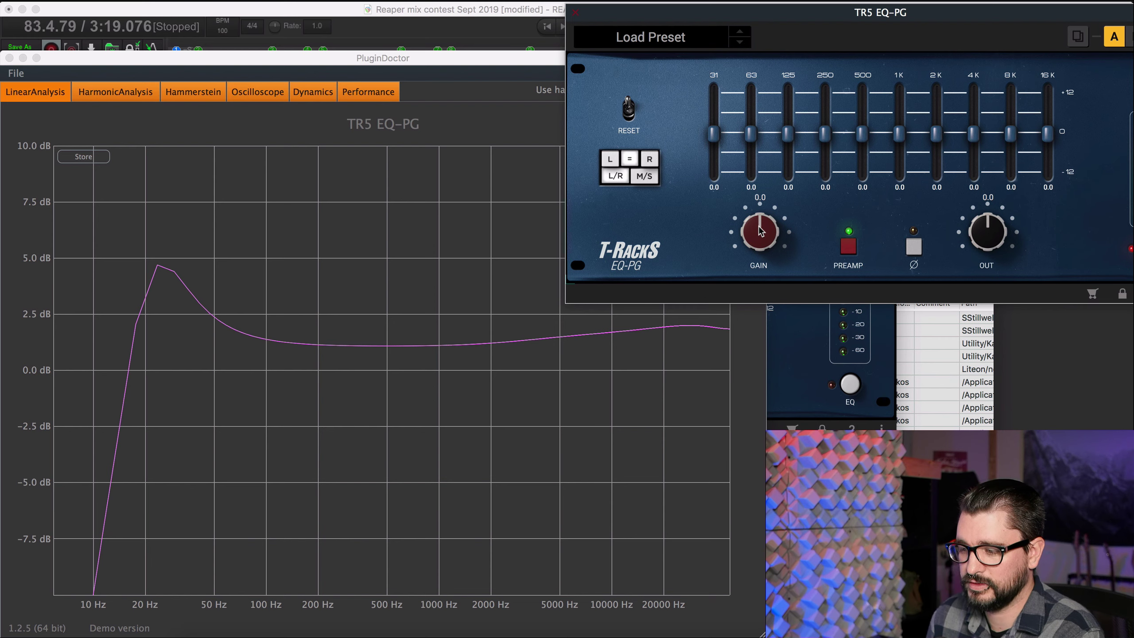
mouse_move(760, 231)
mouse_down()
mouse_move(755, 283)
mouse_move(750, 237)
mouse_move(762, 213)
mouse_move(763, 231)
mouse_up()
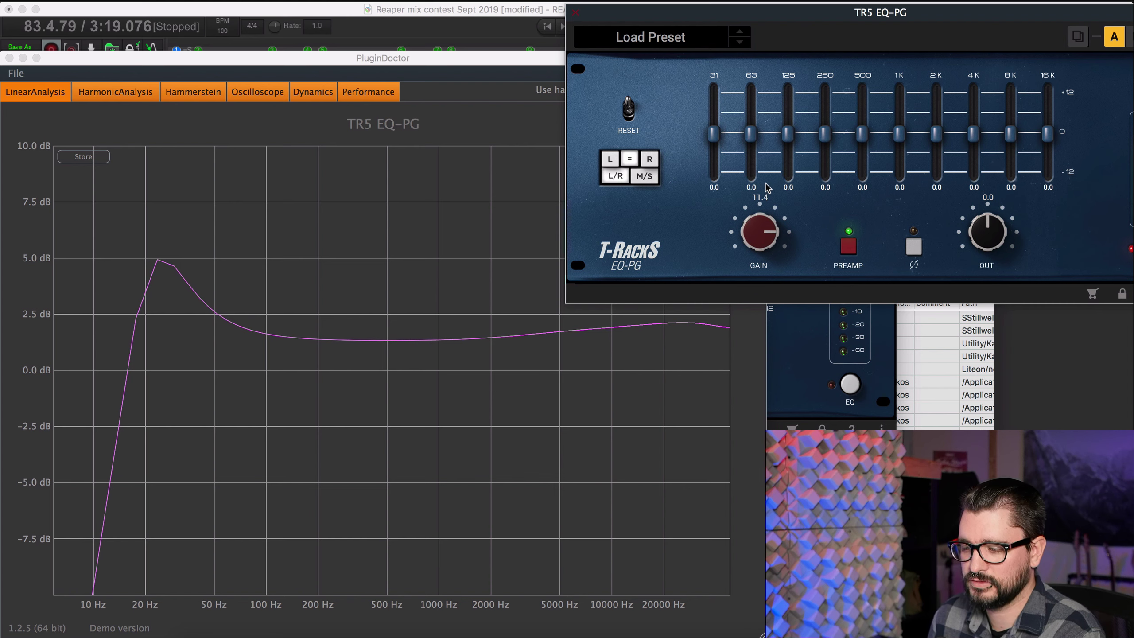
drag(767, 187, 768, 184)
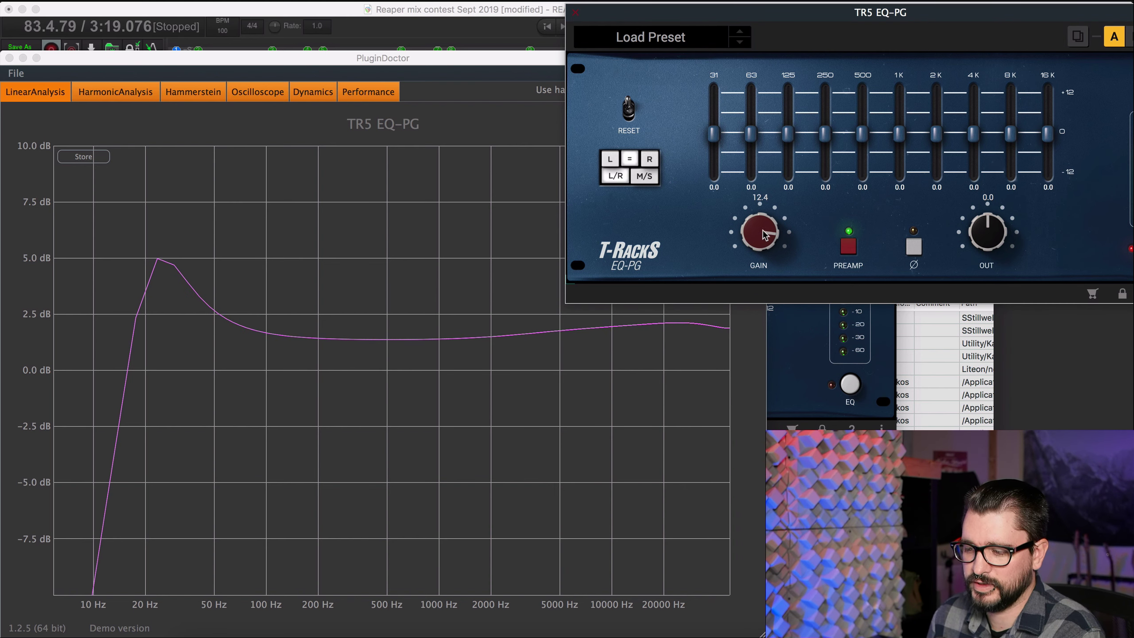
drag(763, 234, 768, 191)
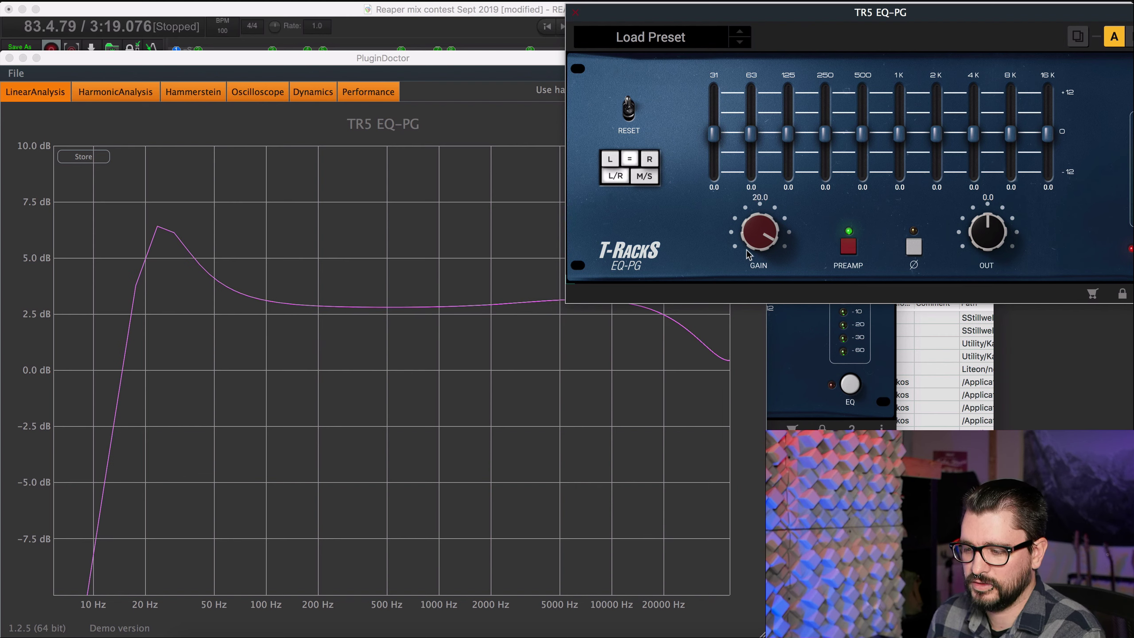
scroll(758, 255, down, 5)
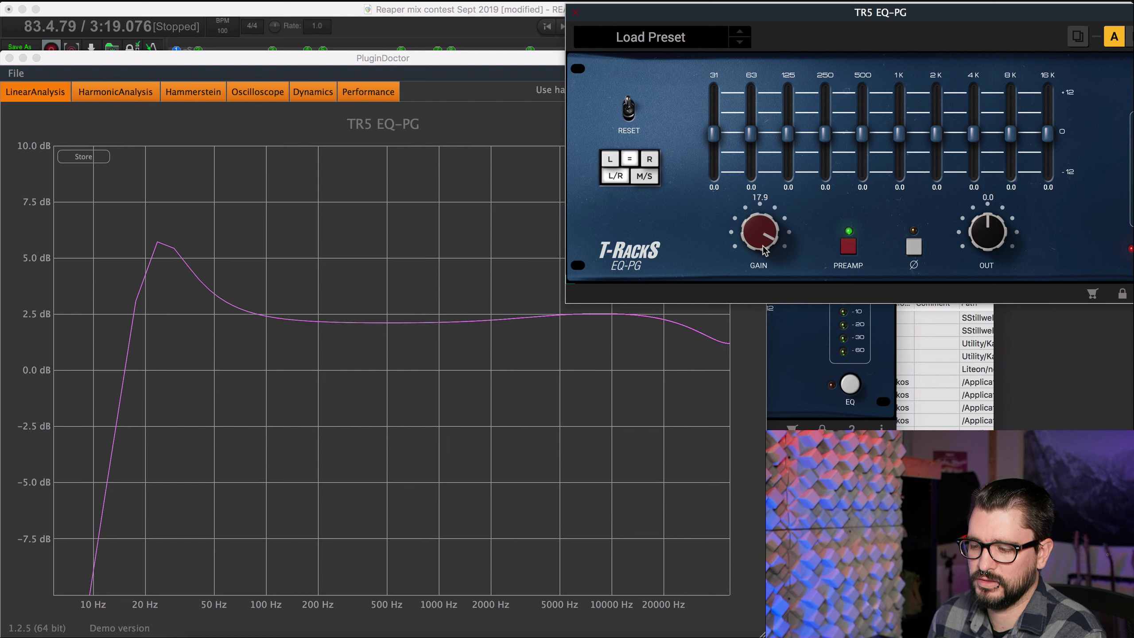
Step: Reset the EQ-PG gain to 0.0 and compare its harmonic analysis with the preamp switched off and on
drag(764, 250, 768, 285)
alt+click(769, 232)
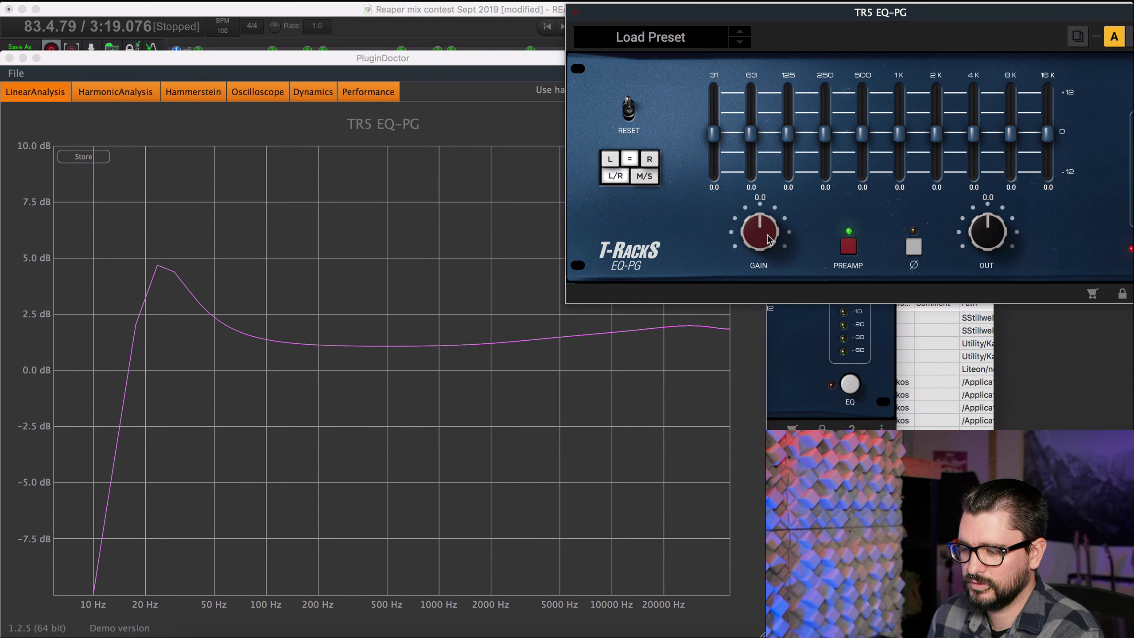
click(91, 93)
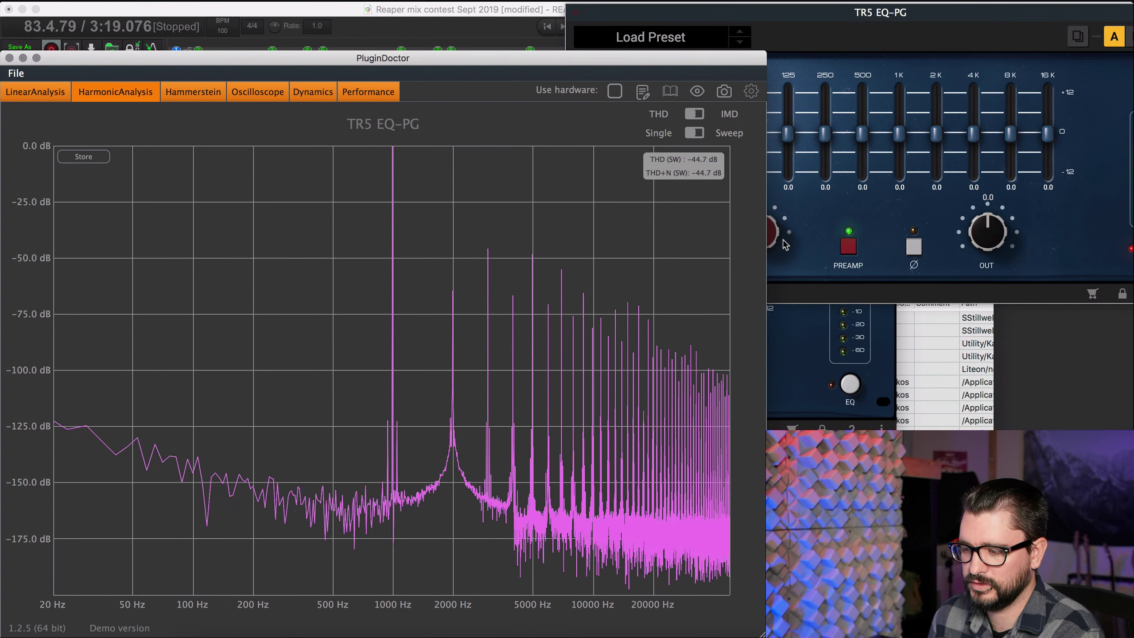
click(848, 246)
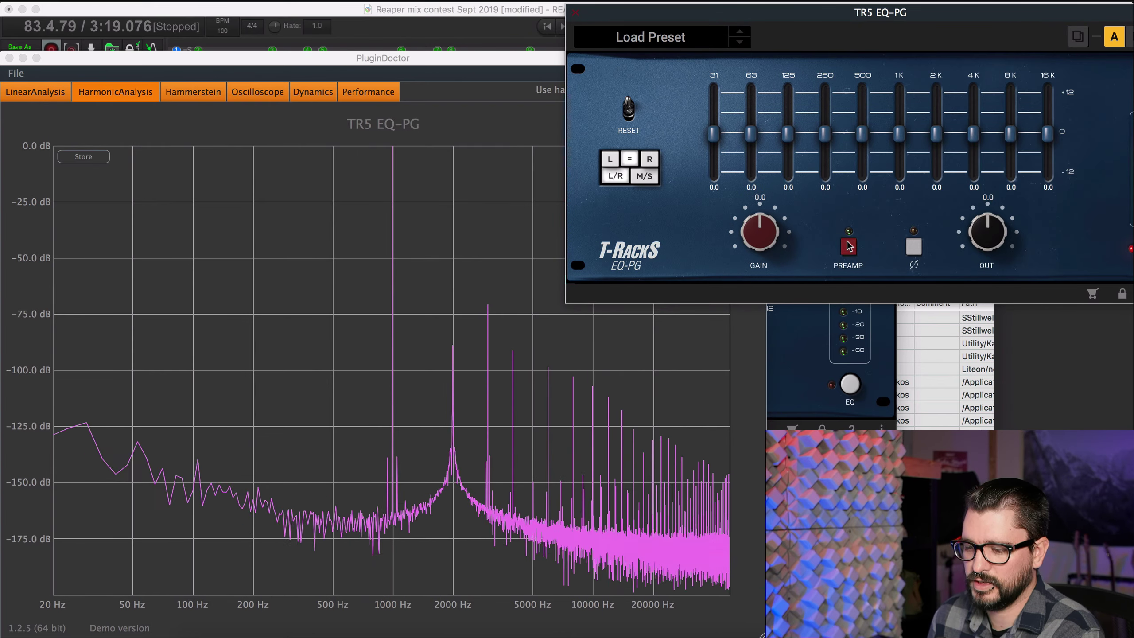
click(847, 248)
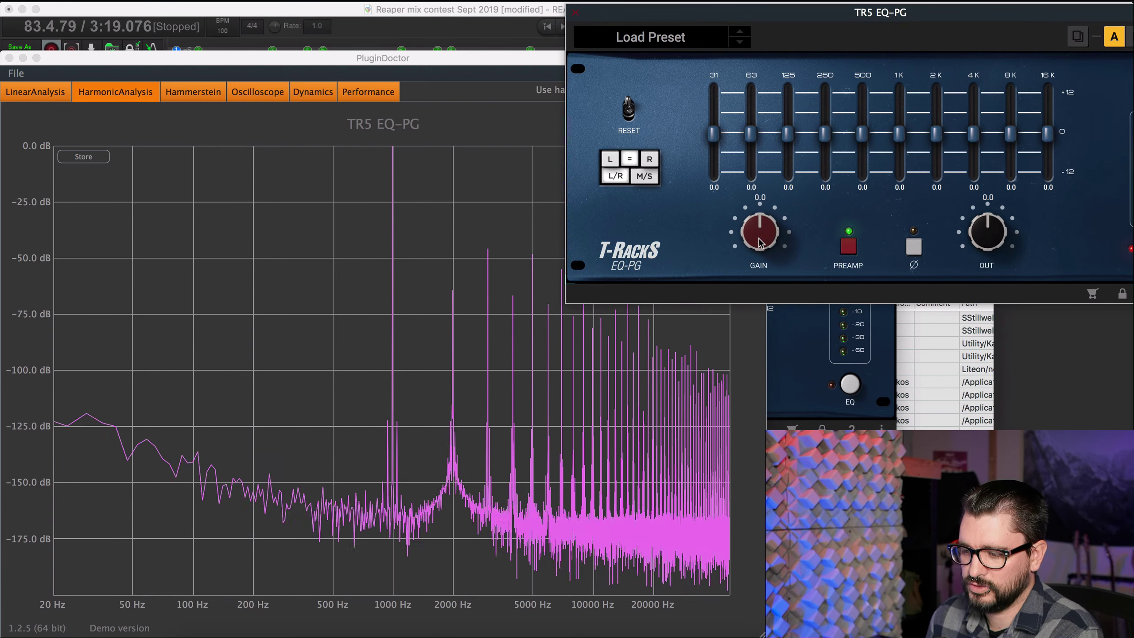
Step: Examine how the harmonics respond to different gain settings with the preamp off and on, bringing the gain down to -10.3
drag(759, 243, 758, 193)
click(848, 246)
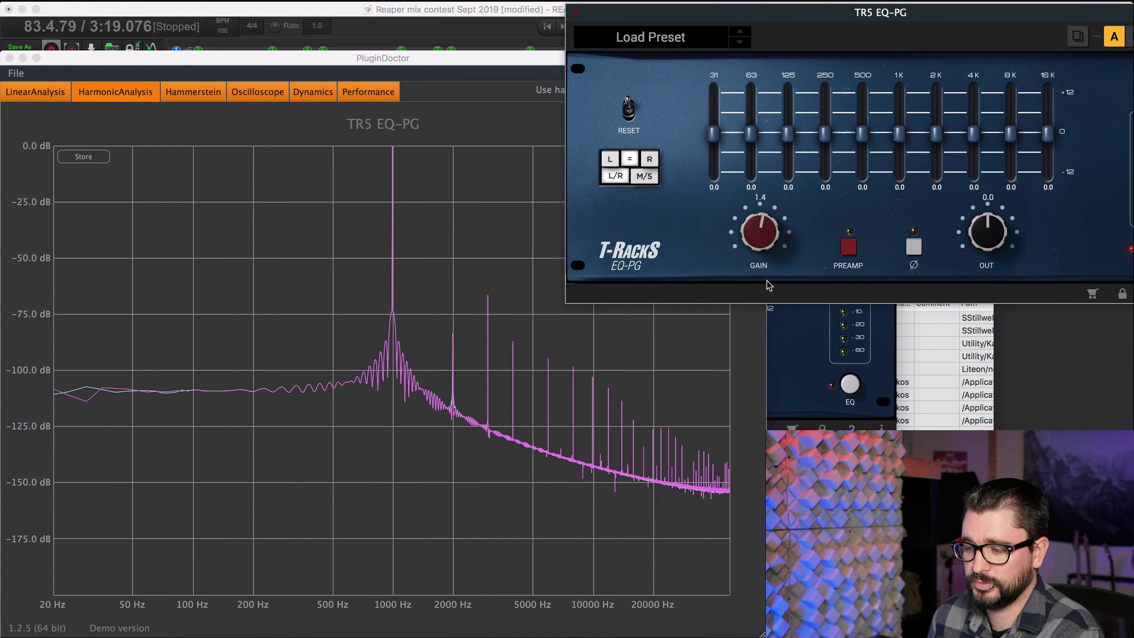
drag(755, 246, 767, 288)
click(848, 247)
scroll(762, 217, up, 2)
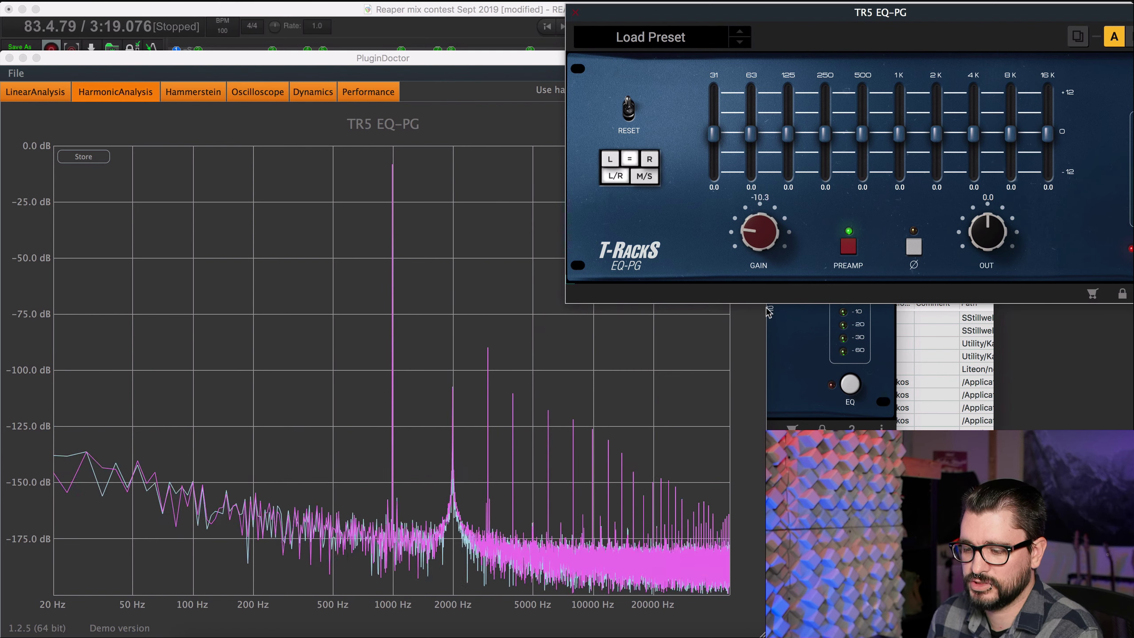
Step: Return to the linear analysis, set the output to -2.5, and boost the 250 Hz band to 12.0 before pulling it back down
click(31, 93)
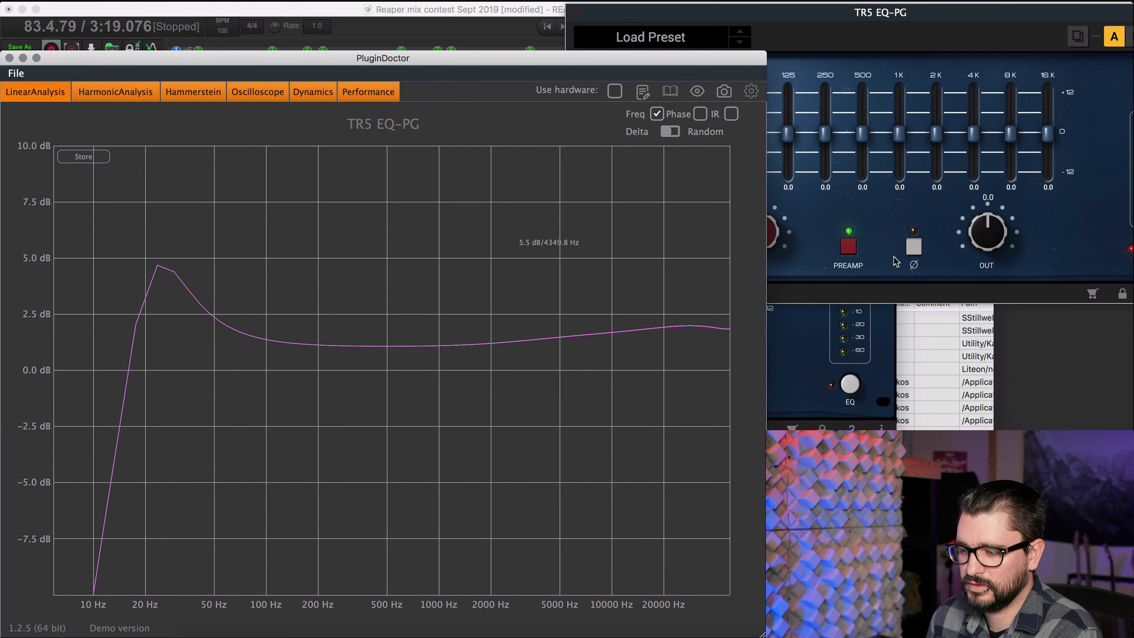
click(922, 235)
drag(986, 232, 987, 244)
drag(825, 133, 824, 90)
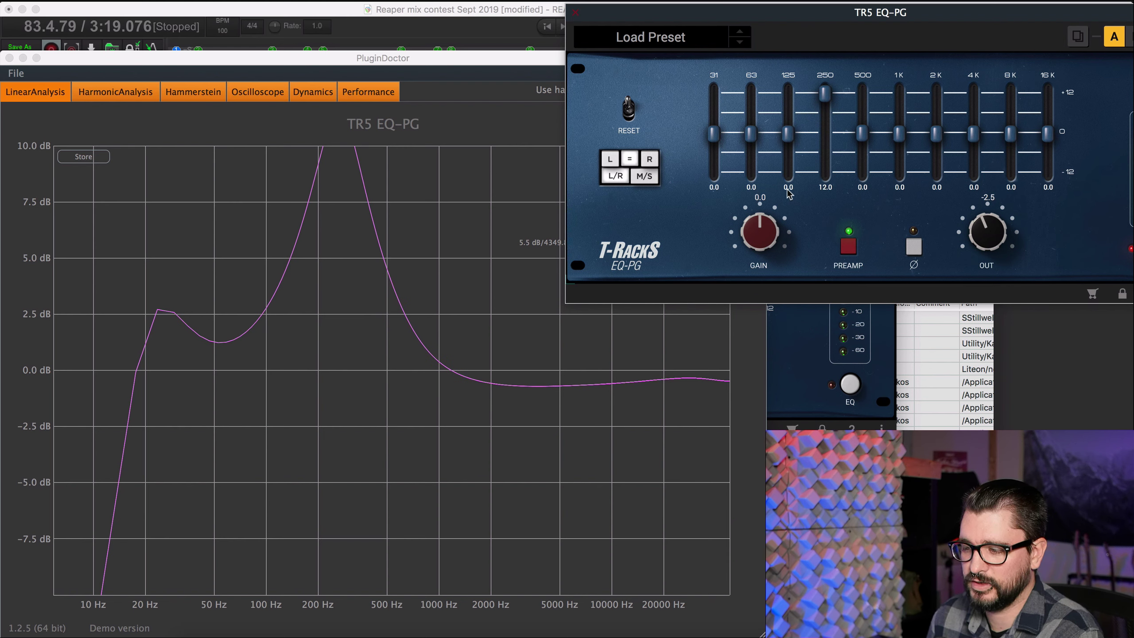
drag(827, 110, 831, 145)
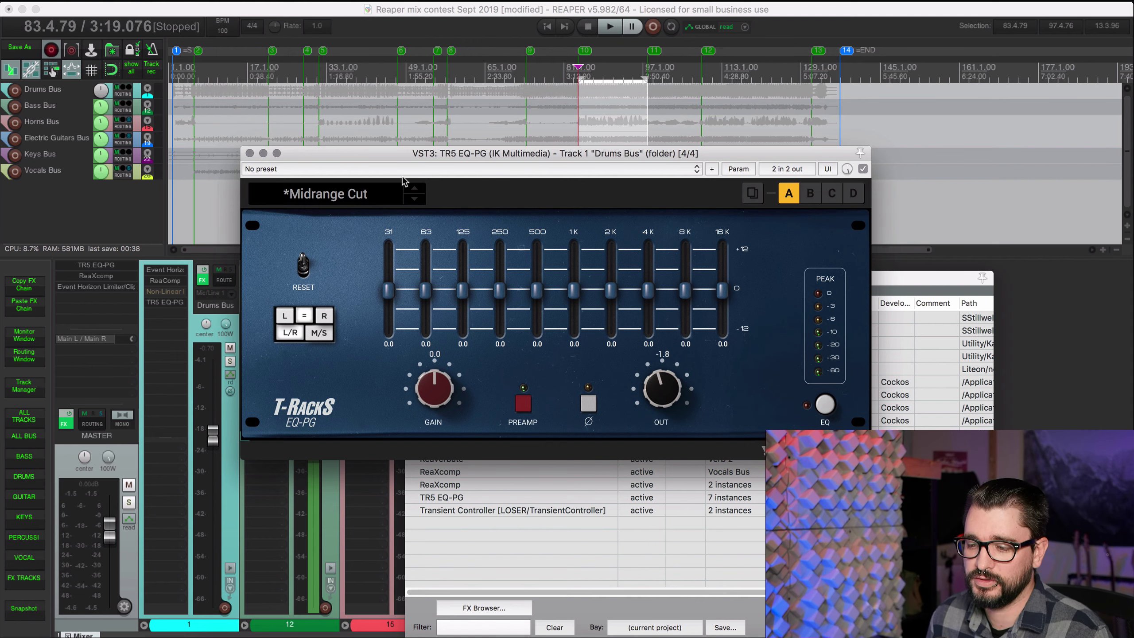
Step: On the Drums Bus EQ-PG, boost the left channel's 63 Hz band and the right channel's 125 Hz band to 12.0
drag(406, 153, 476, 149)
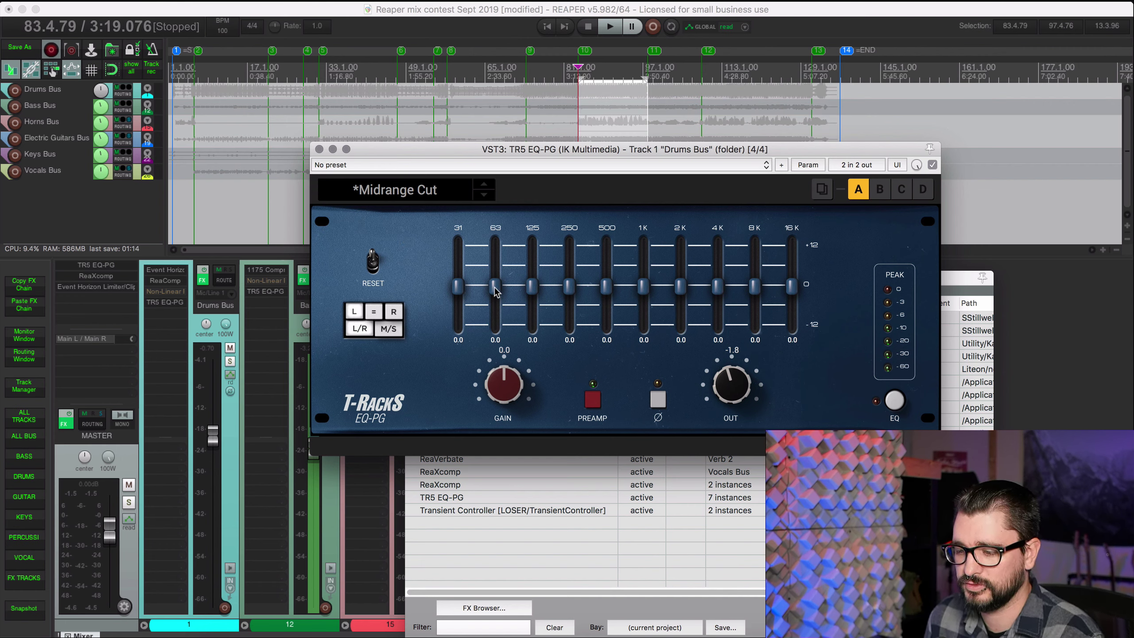
drag(495, 286, 497, 244)
double_click(495, 245)
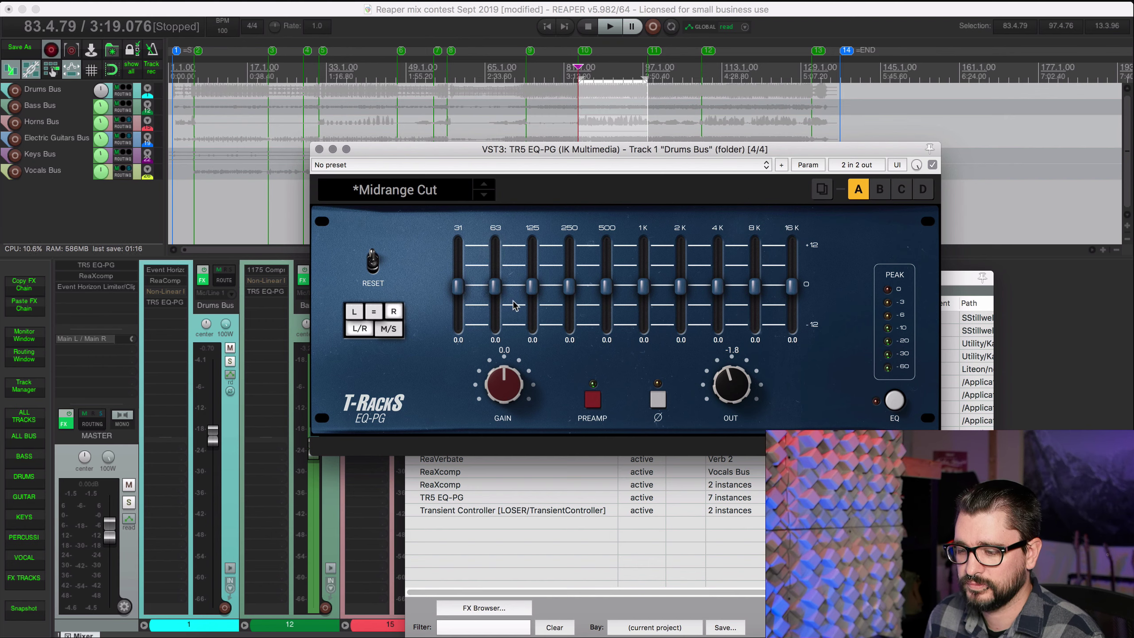
drag(532, 286, 537, 250)
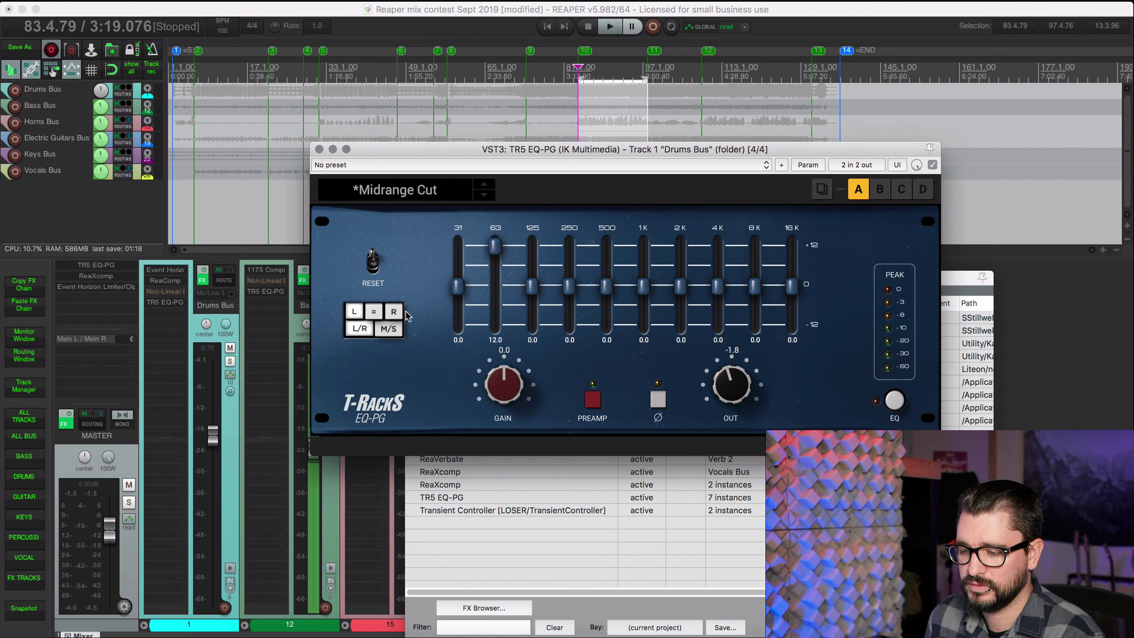
Step: Switch the equalizer to M/S mode and boost the mid channel's 63 Hz band to 4.7 and 250 Hz band to 5.0
click(388, 328)
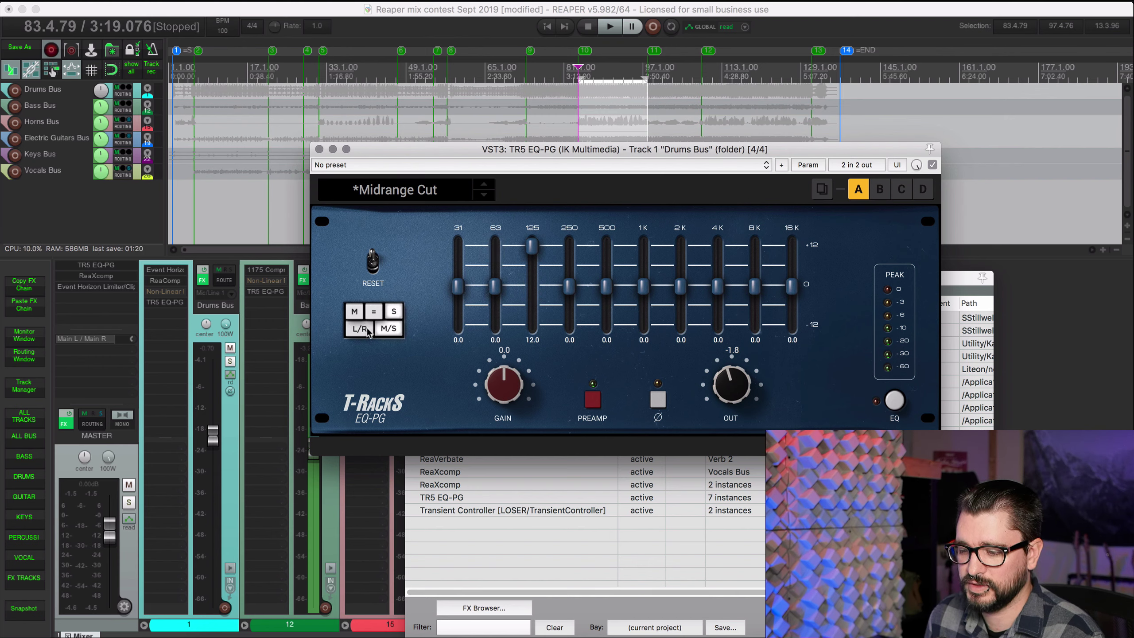
click(356, 314)
drag(501, 265, 502, 273)
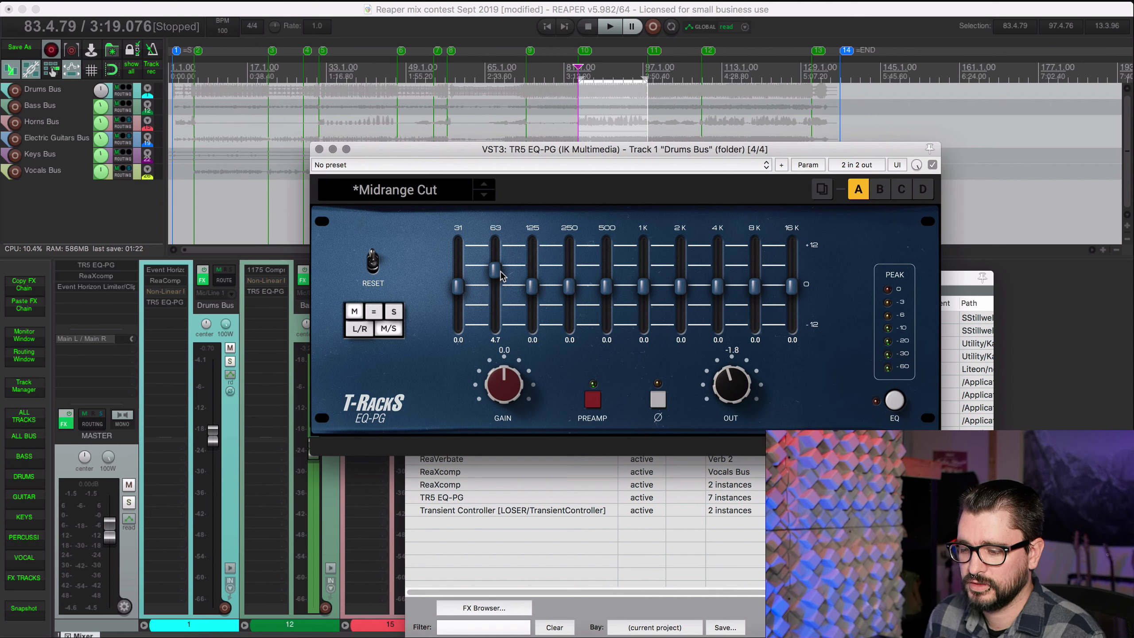
drag(568, 287, 566, 267)
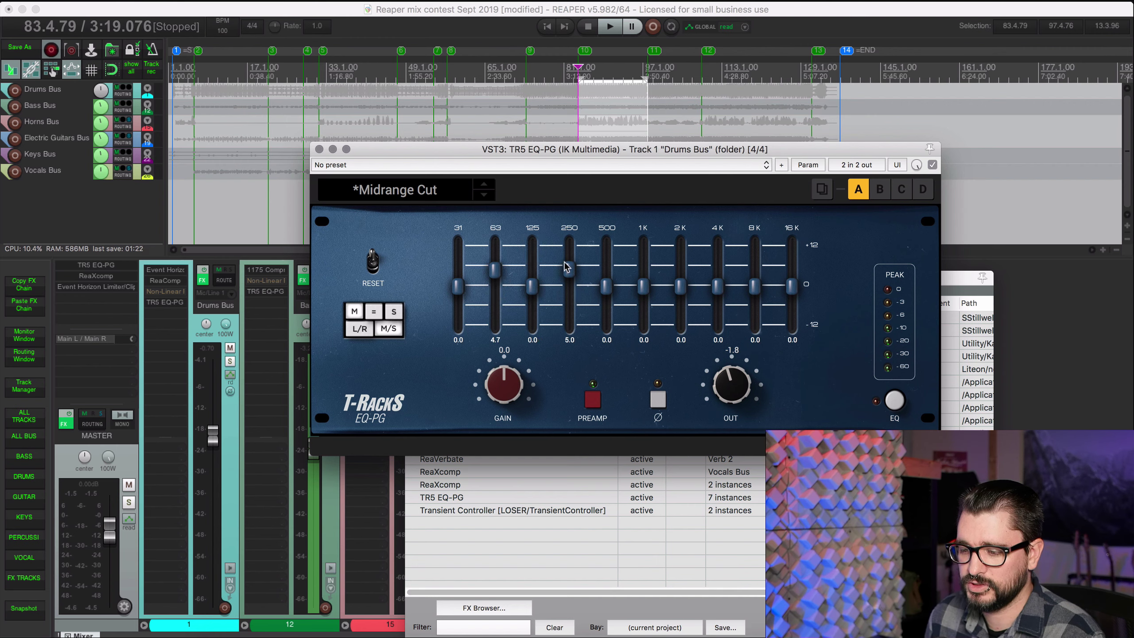
Step: On the side channel, boost 4K to 5.9, 8K to 5.5 and 16K to 4.3, and cut 31 to -9.1, 63 to -6.1 and 125 to -7.6
click(394, 314)
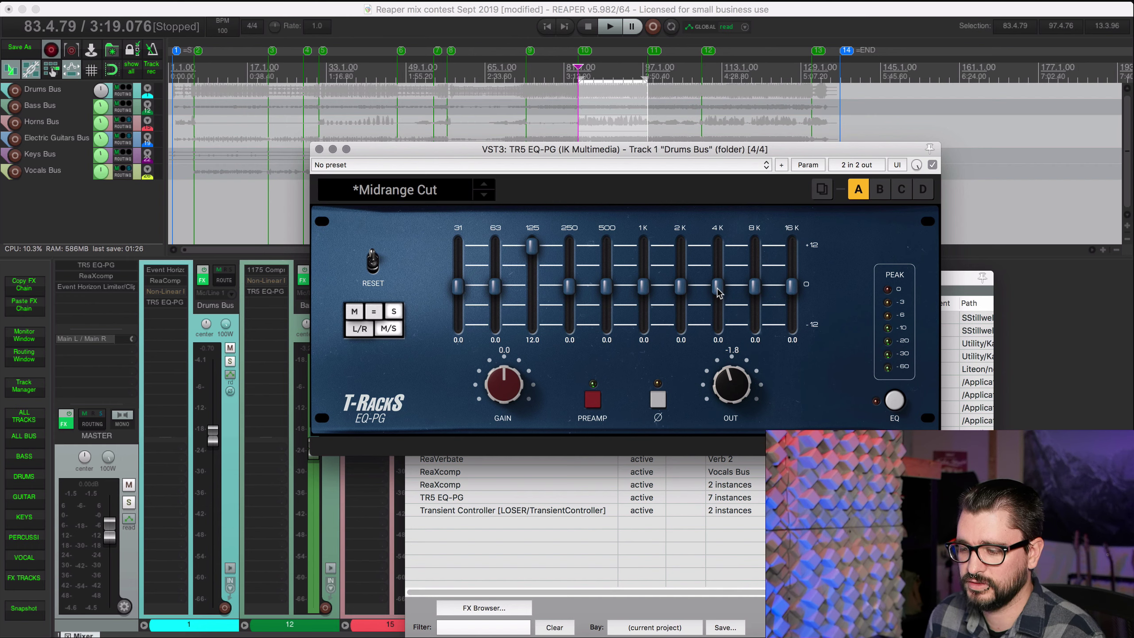
drag(717, 292, 717, 267)
drag(786, 288, 791, 272)
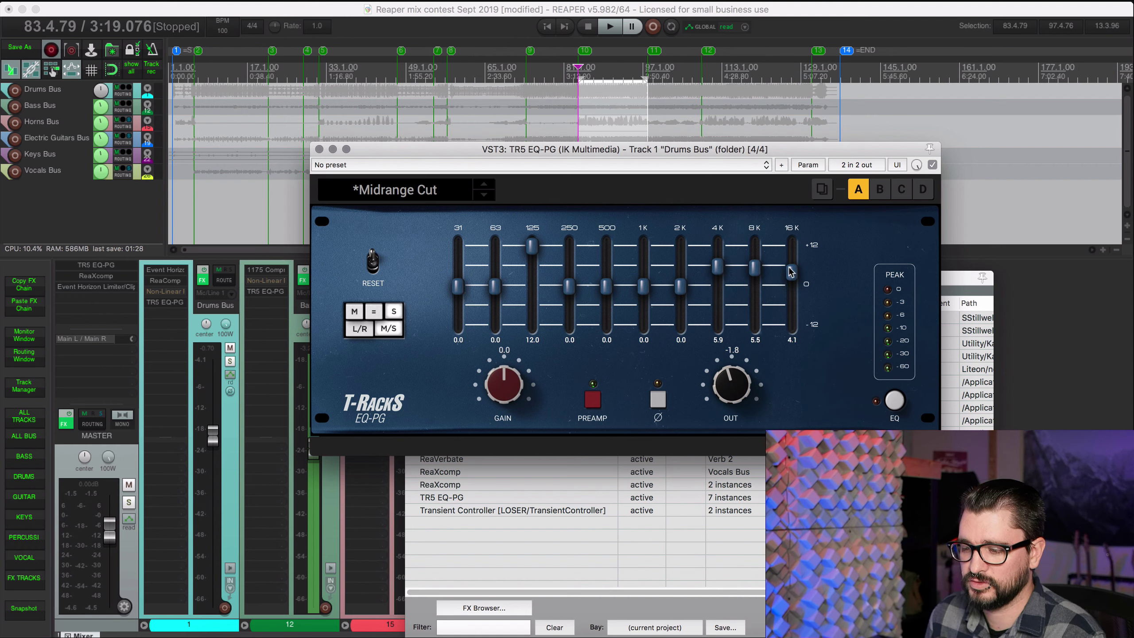
drag(531, 247, 456, 322)
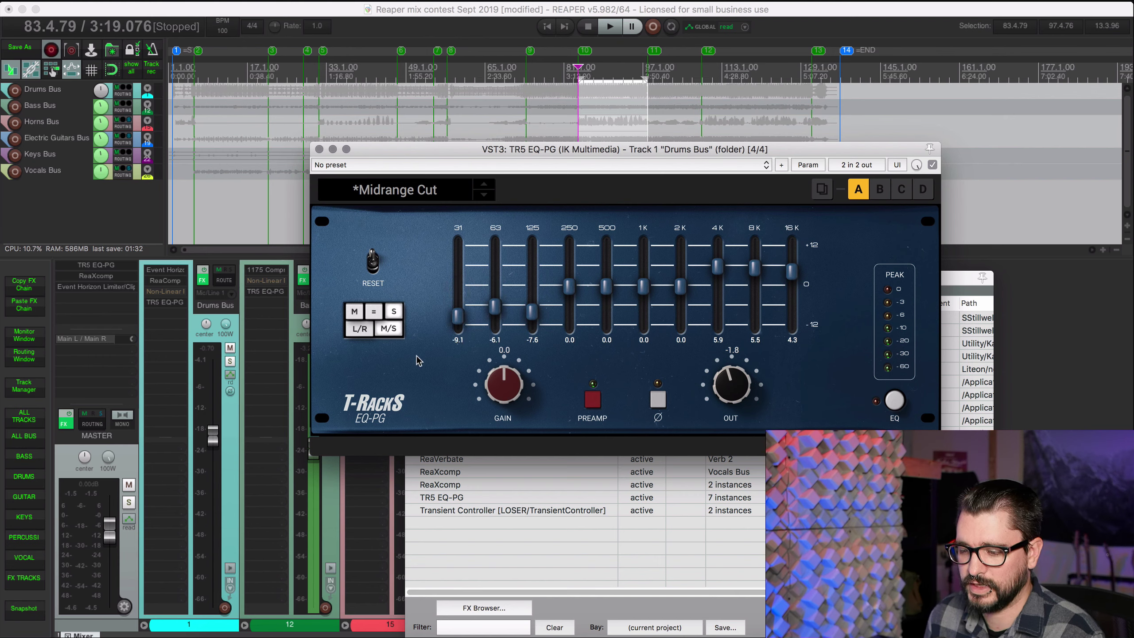
click(359, 334)
Step: Go through the A, B, C and D slots to compare the EQ settings stored in each
click(879, 190)
click(900, 190)
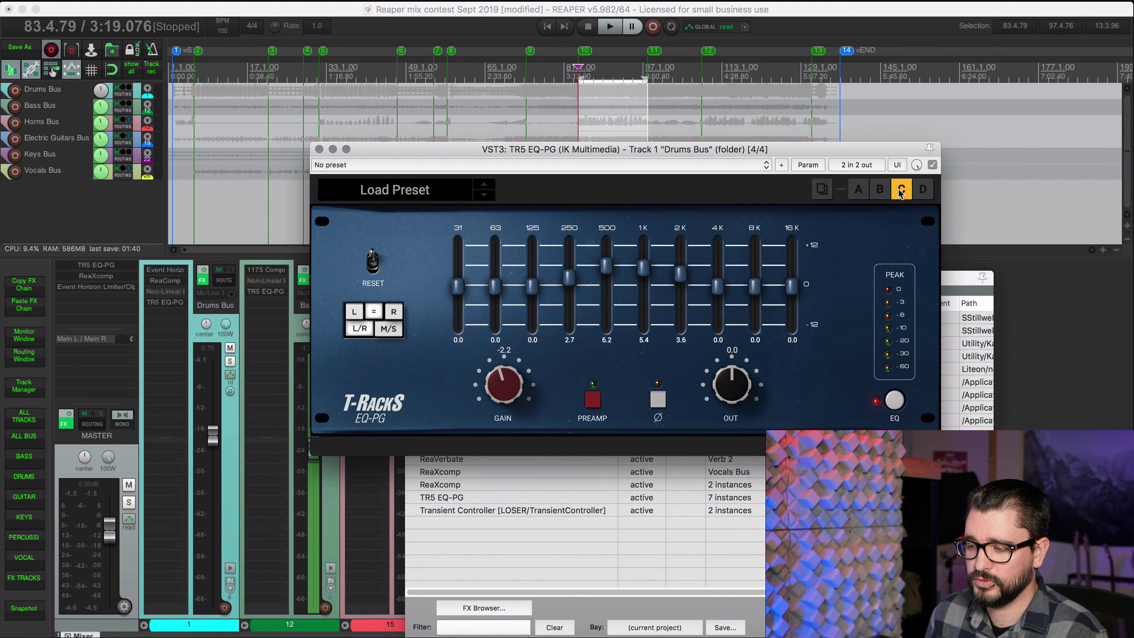
click(918, 195)
click(887, 192)
click(862, 191)
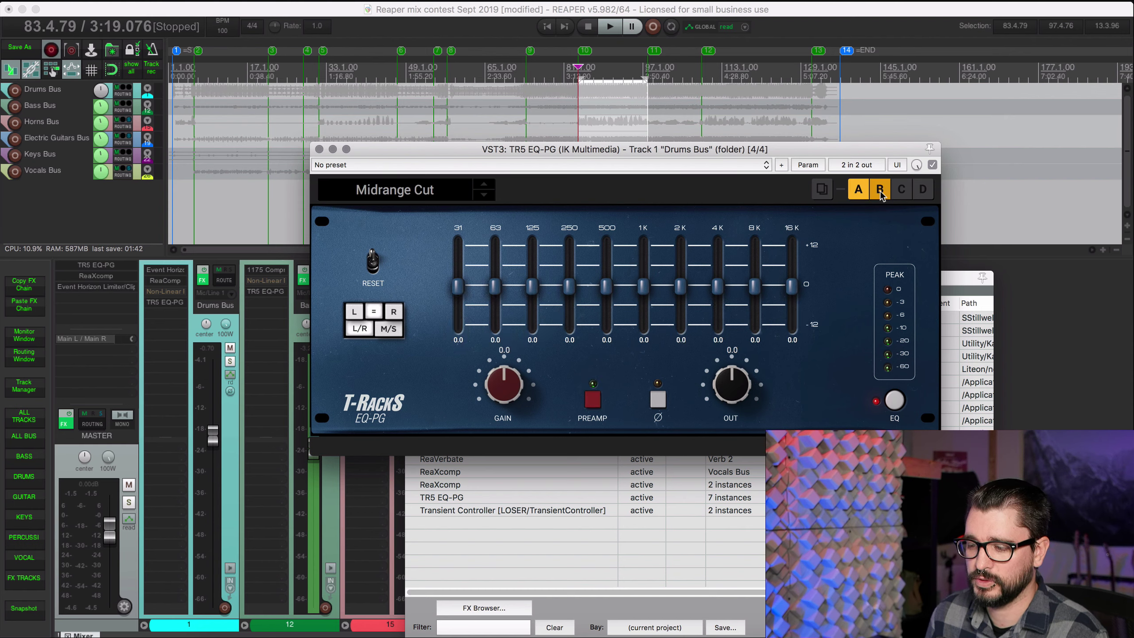
click(880, 191)
click(901, 190)
click(928, 192)
click(882, 192)
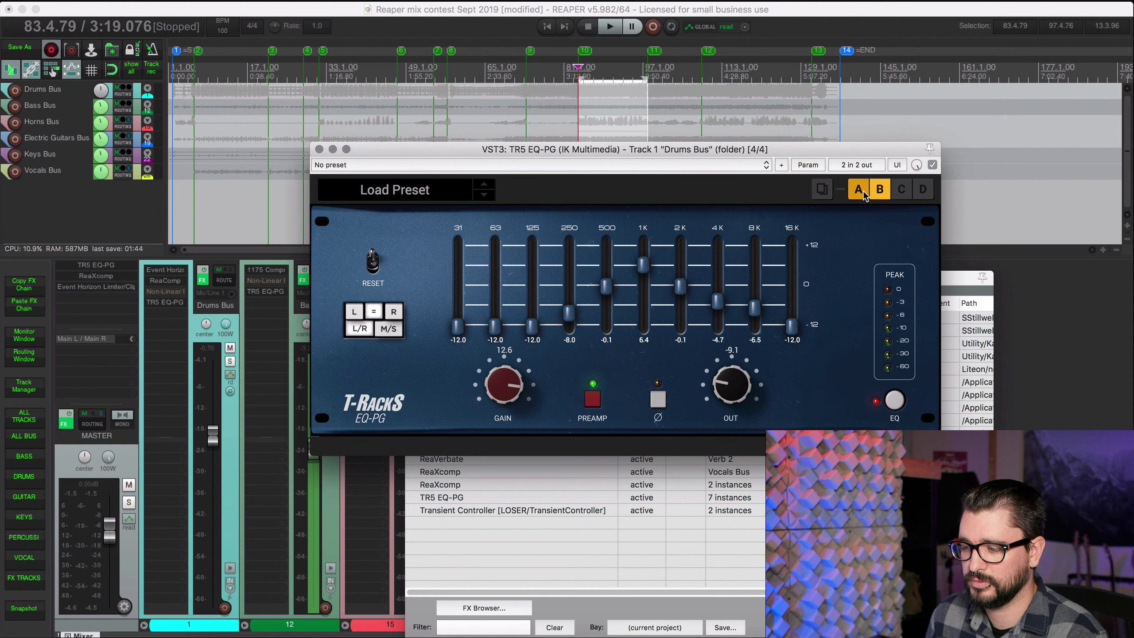
Step: Copy the settings of slot A into slot D, and recall slot B
click(863, 191)
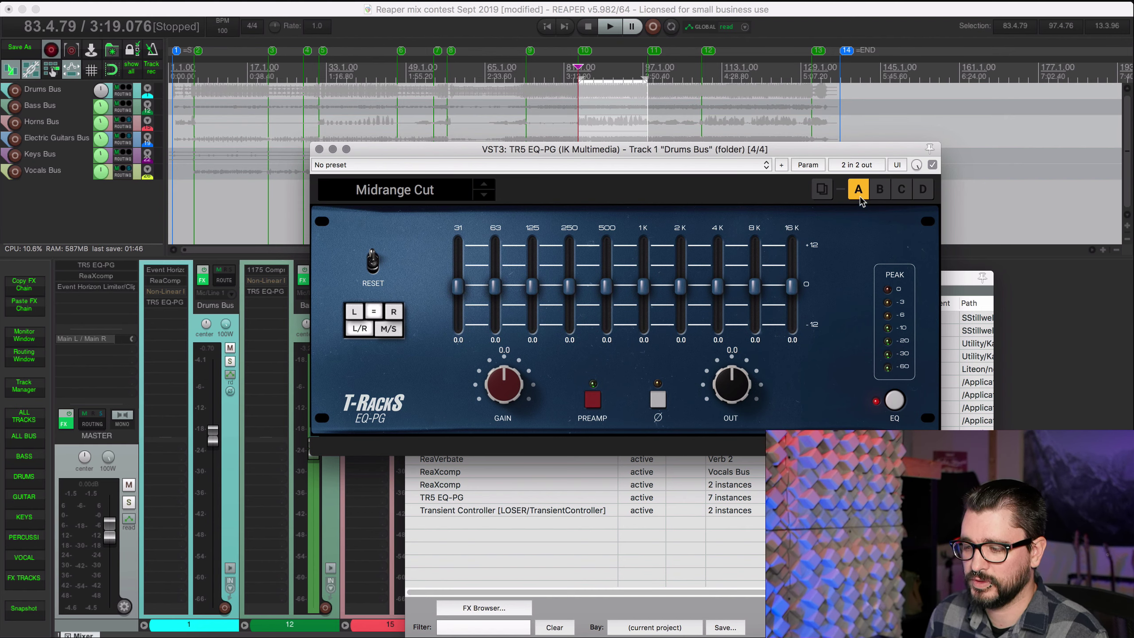
click(822, 190)
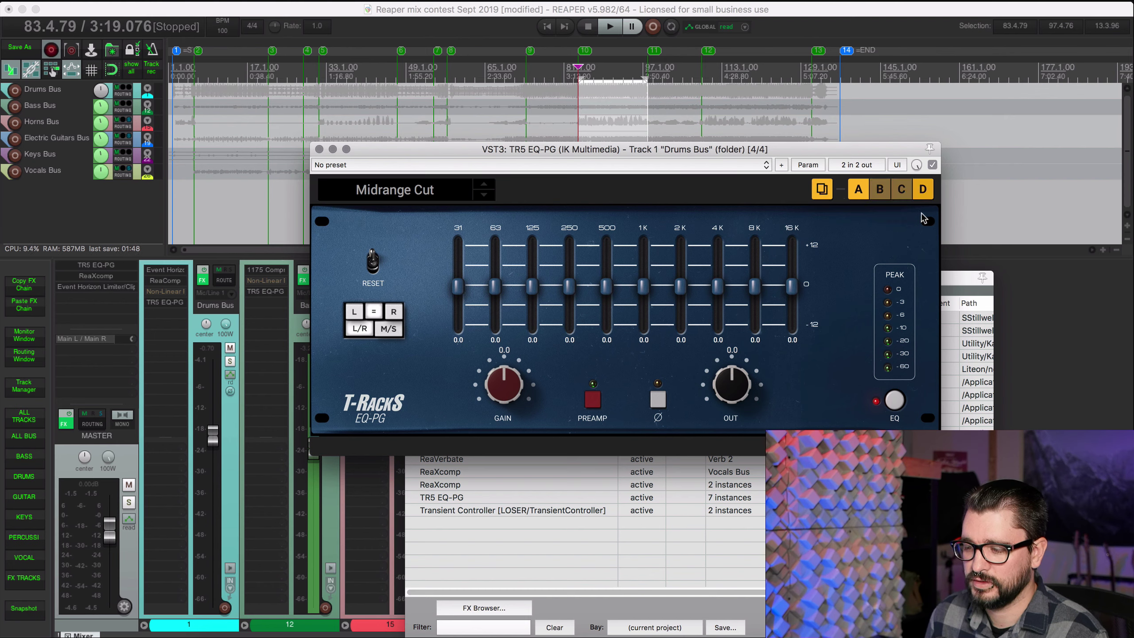
click(922, 191)
click(879, 193)
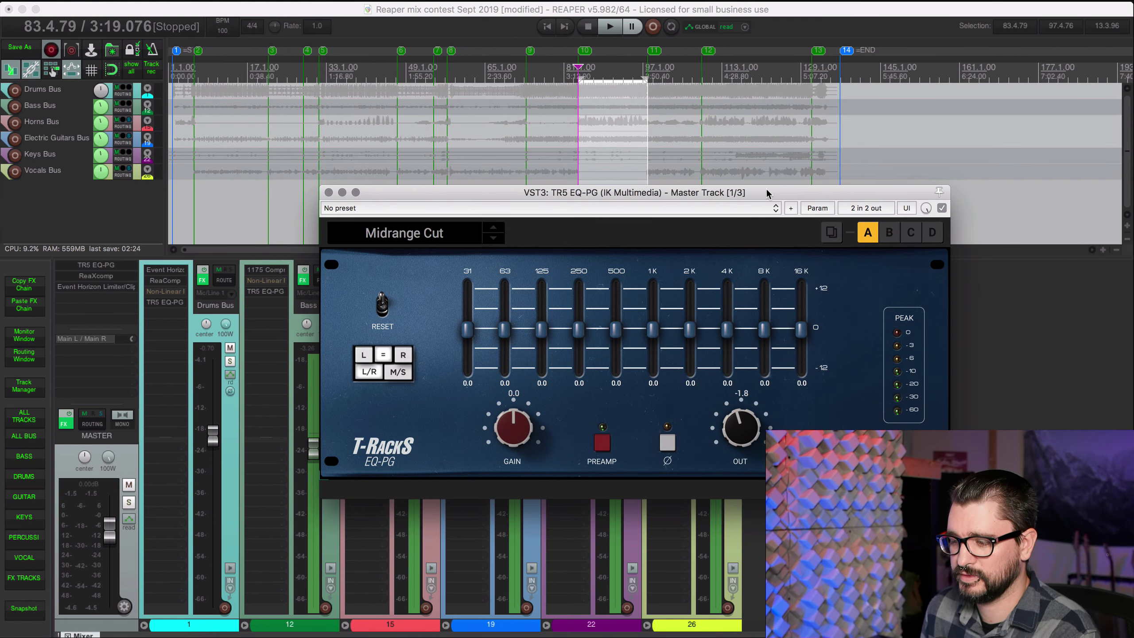
Step: Play the selected section and, with the Master Track EQ-PG preamp on, set the gain to 7.2 and the output to -9.3
drag(767, 193, 771, 184)
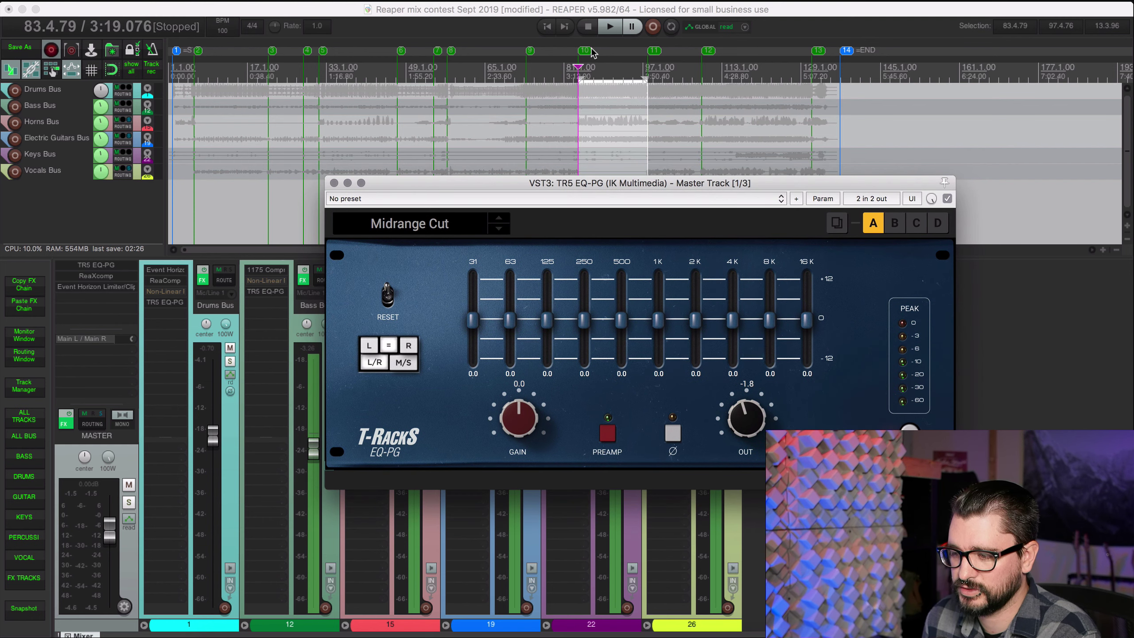
click(589, 66)
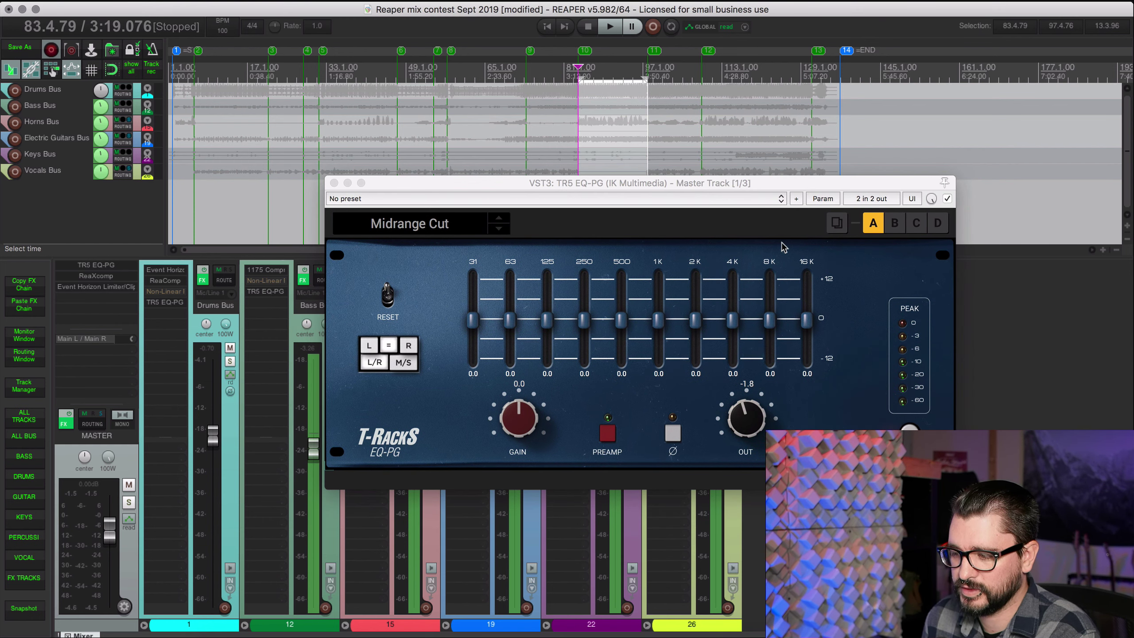
key(space)
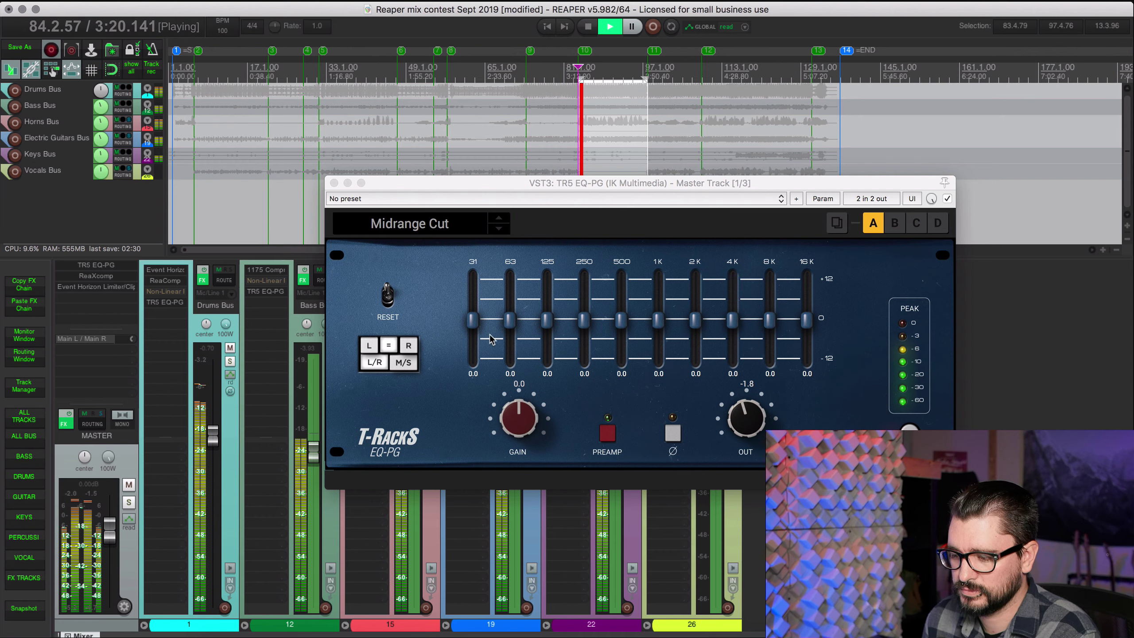
click(743, 423)
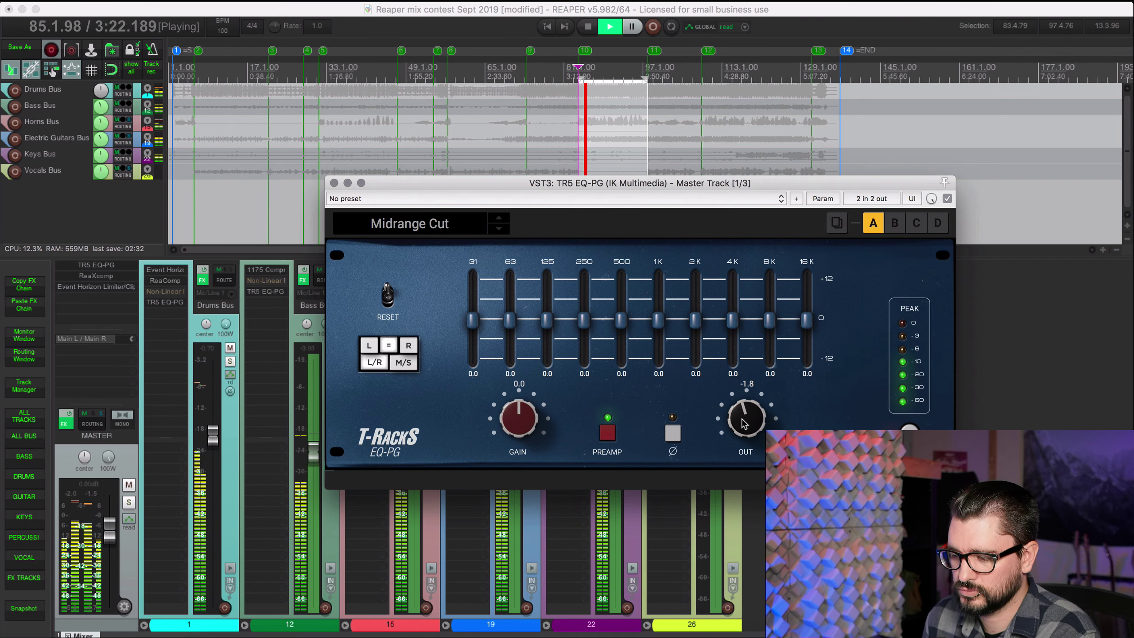
drag(743, 424, 744, 440)
drag(526, 417, 537, 404)
drag(743, 421, 743, 429)
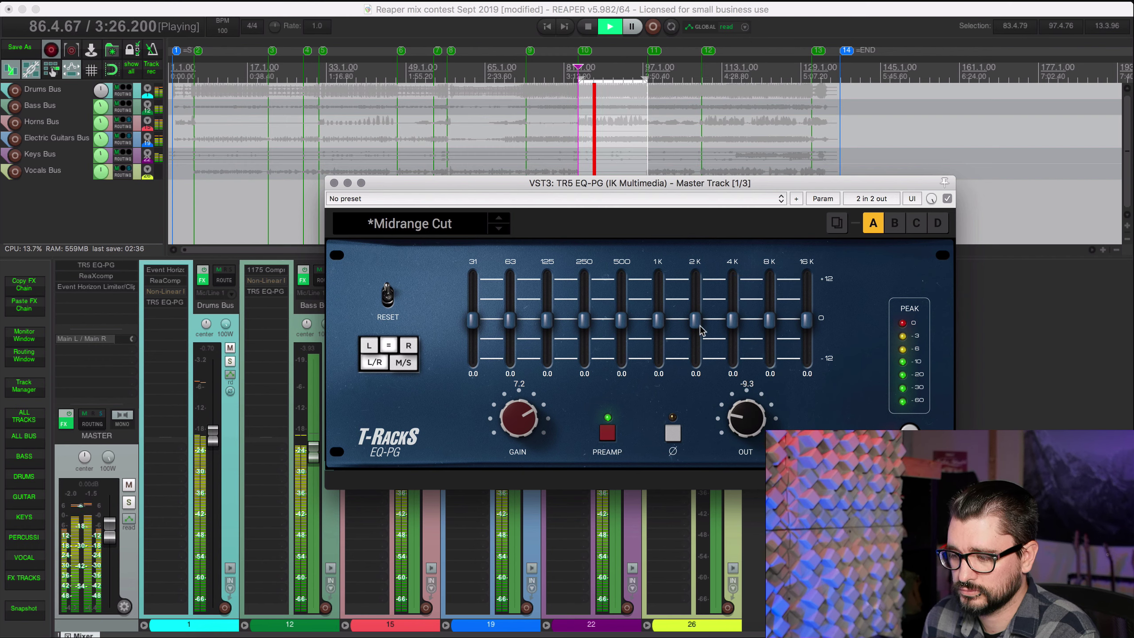
Step: Boost the 1K band to 4.8 and 2K to 5.2, and cut 4K to -1.7, 8K to -5.0 and 16K to -11.1
drag(695, 320, 658, 304)
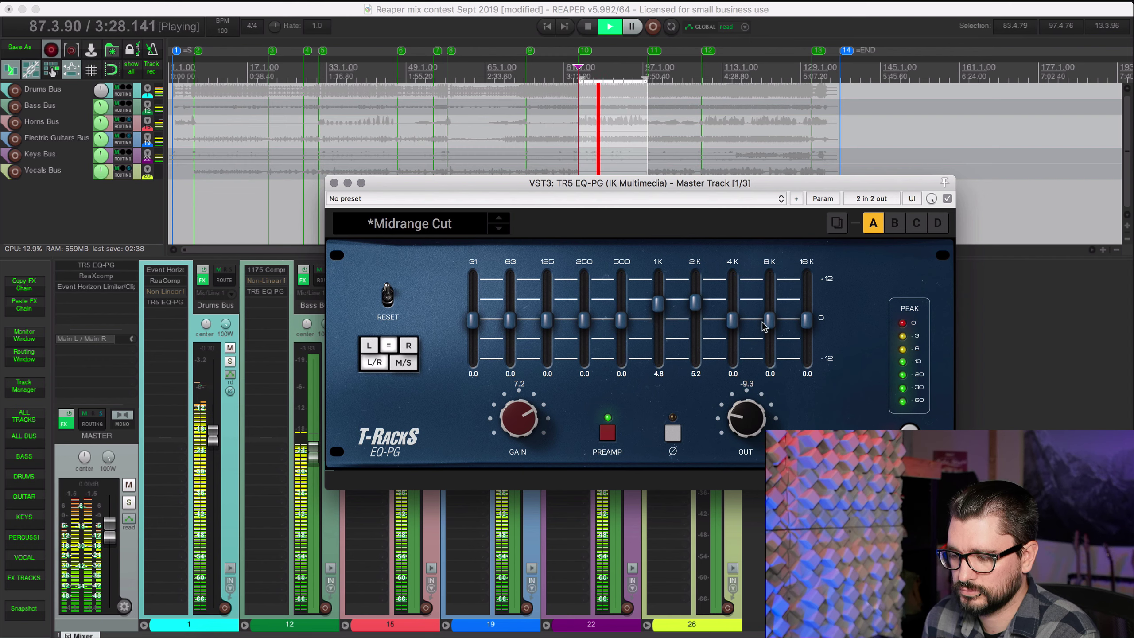
drag(770, 319, 806, 357)
drag(732, 319, 732, 325)
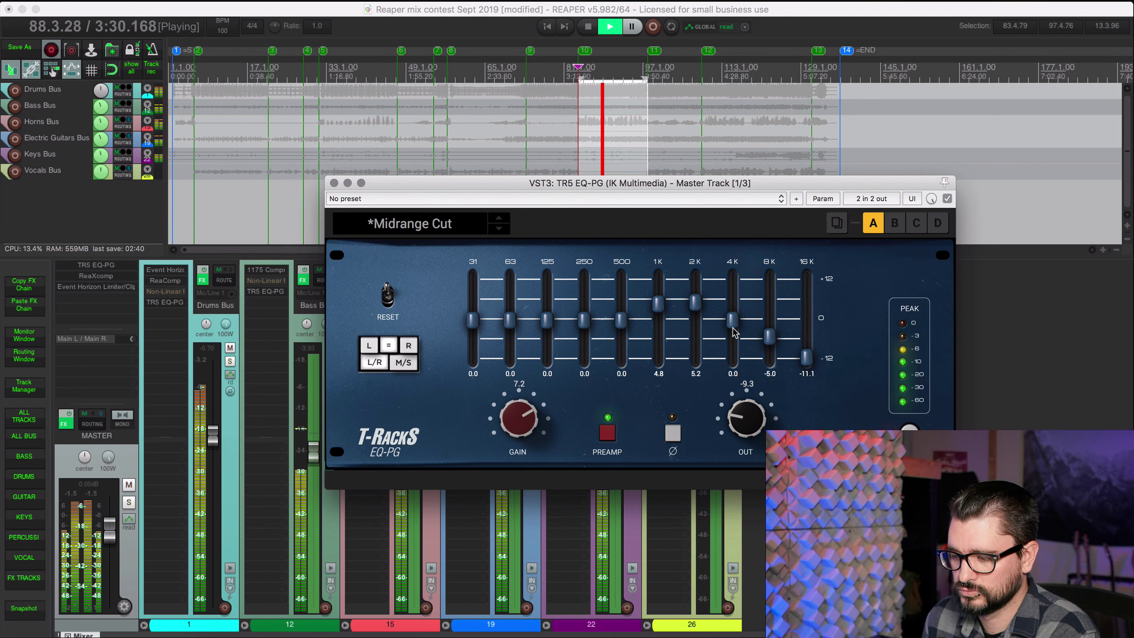
Step: Cut the 31, 63 and 125 Hz bands to -12.0, 250 to -9.9 and 500 to -2.9, and set the output to -8.0
drag(621, 319, 583, 357)
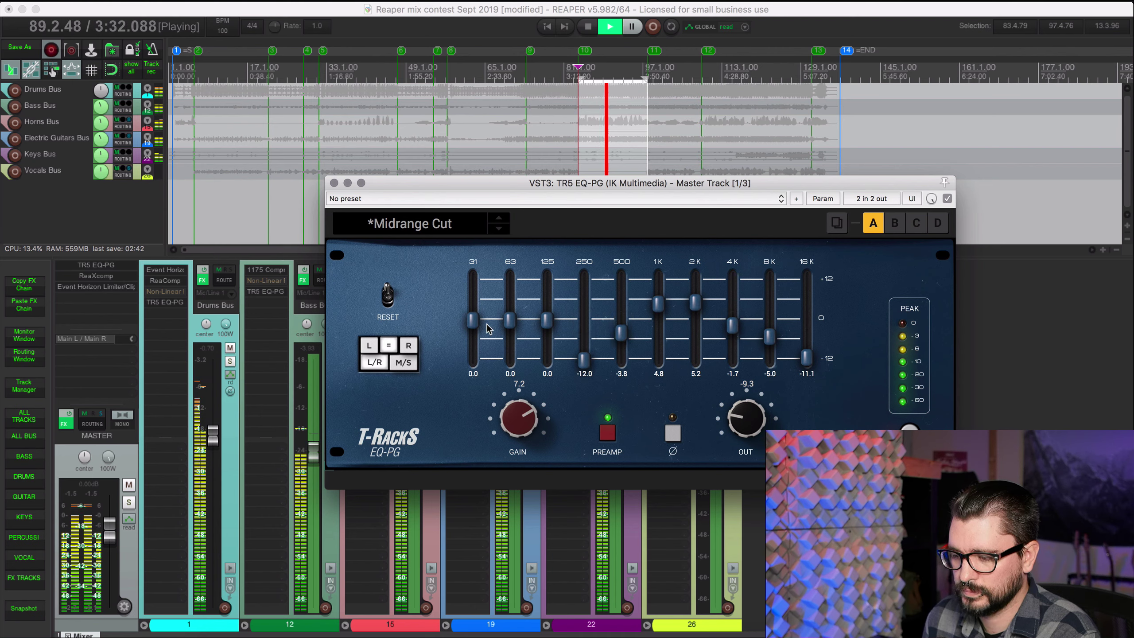
drag(510, 319, 509, 357)
drag(472, 319, 472, 358)
drag(551, 330, 547, 360)
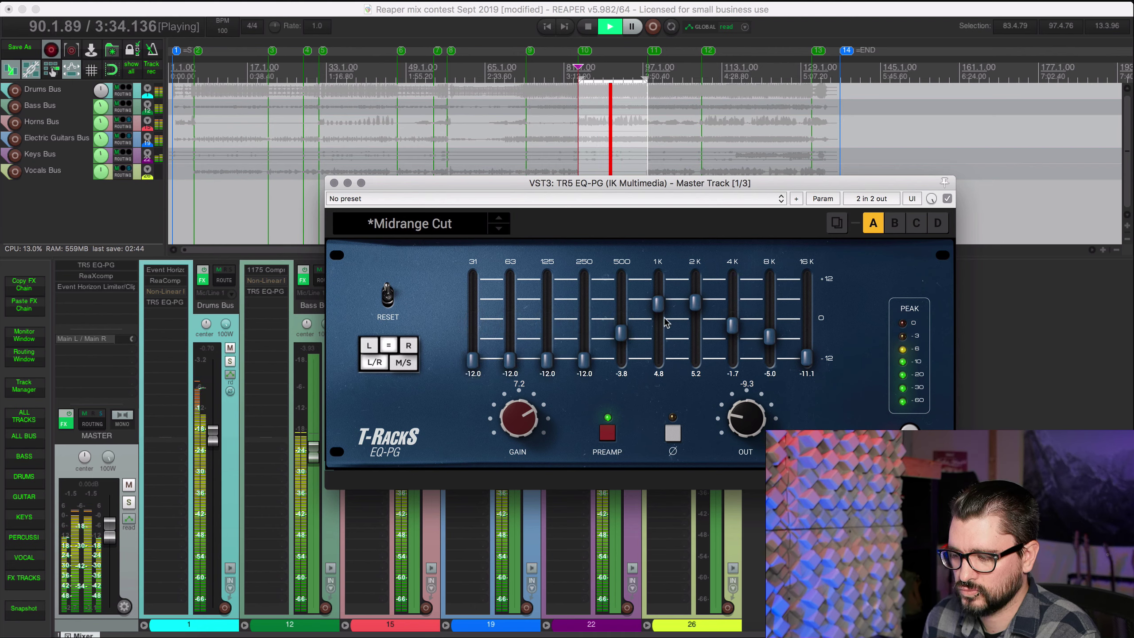
drag(746, 420, 745, 413)
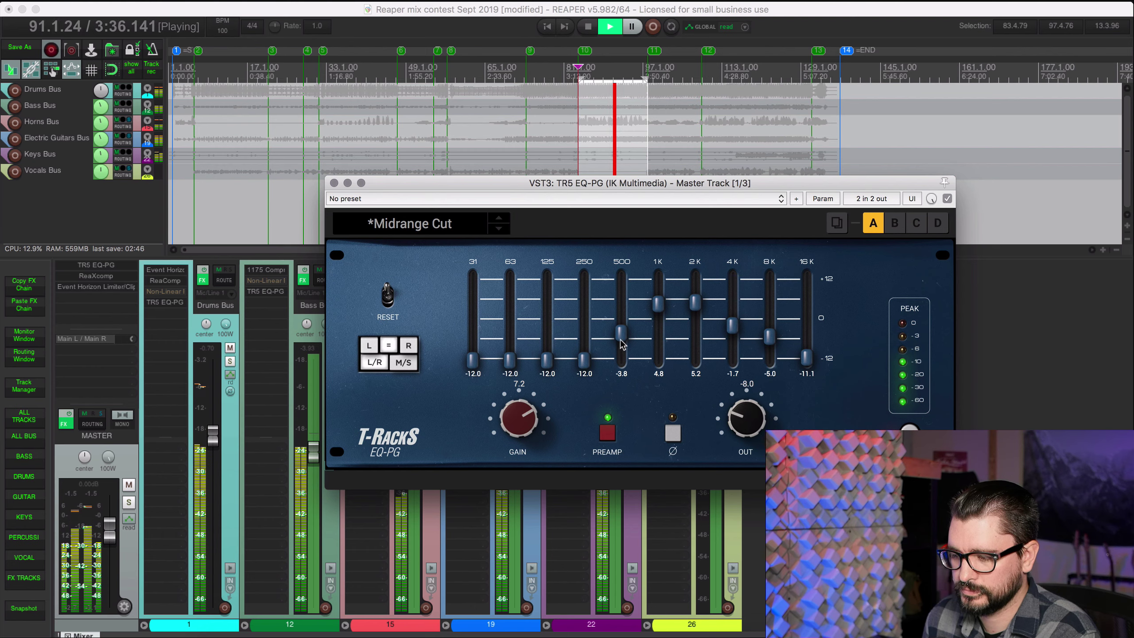
drag(620, 332, 583, 351)
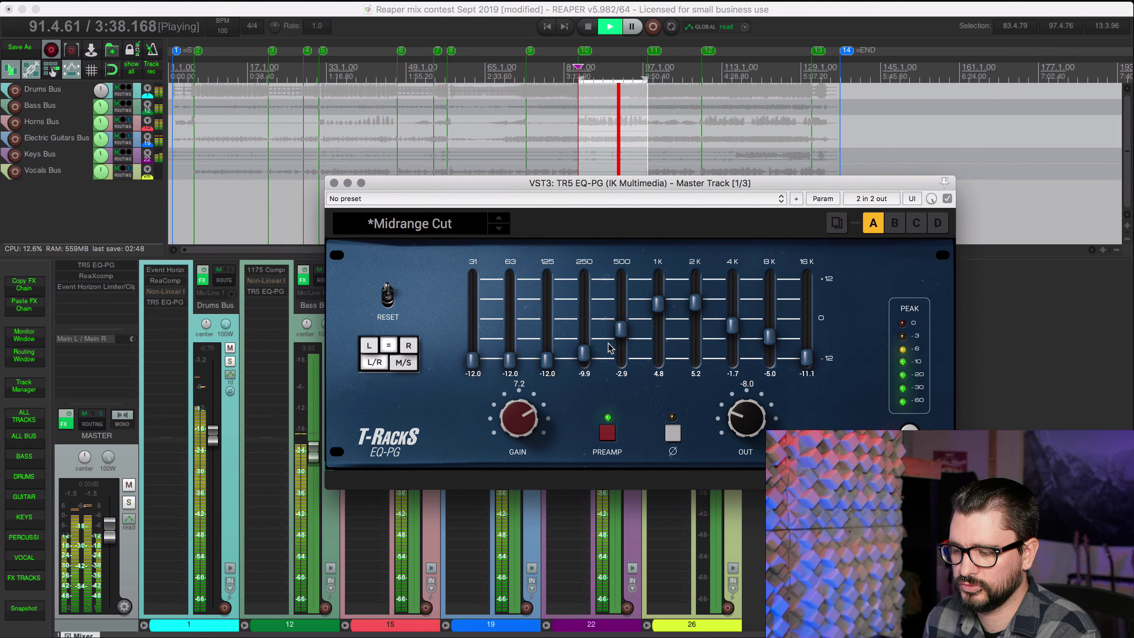
Step: Load the Bad_cruNch preset into slot C of the Master Track EQ-PG and audition it on the selected section
key(space)
click(915, 223)
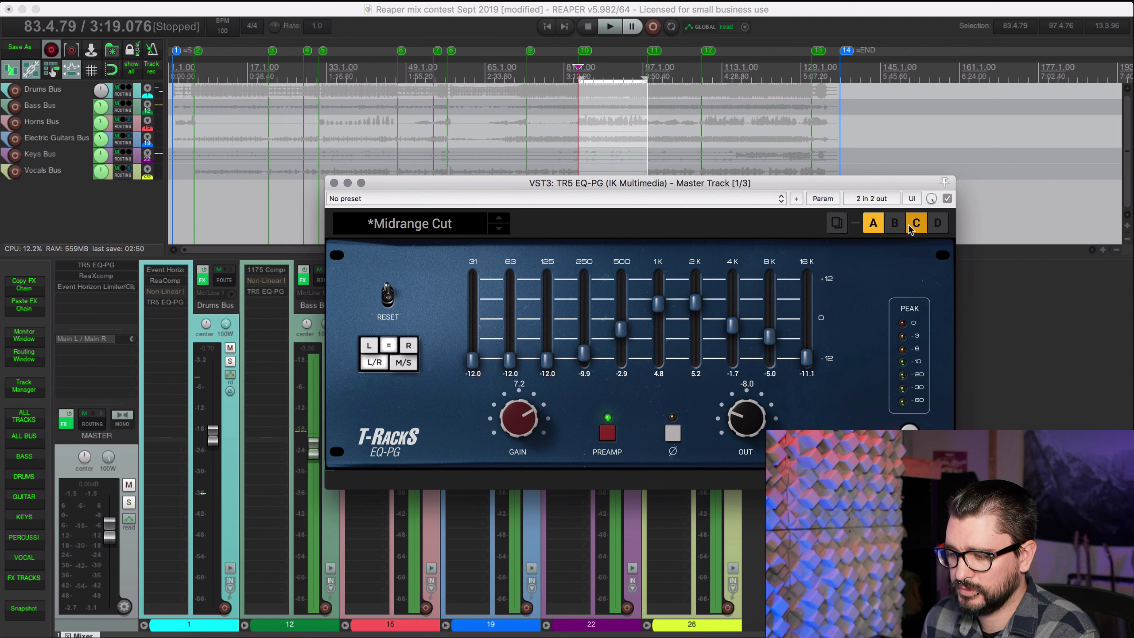
click(400, 225)
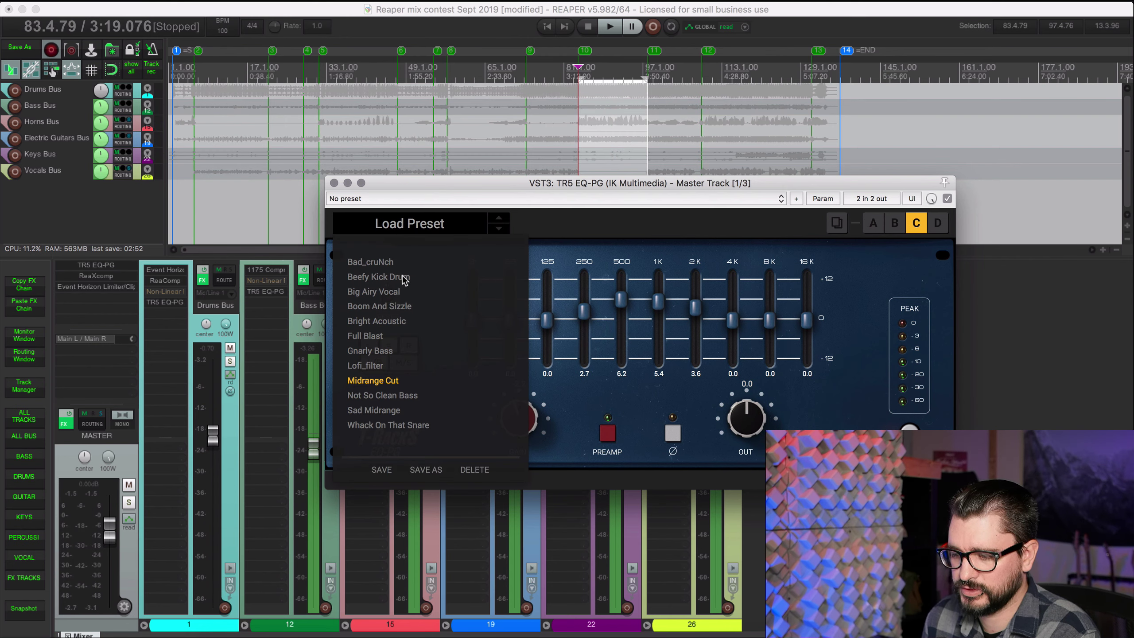
click(388, 267)
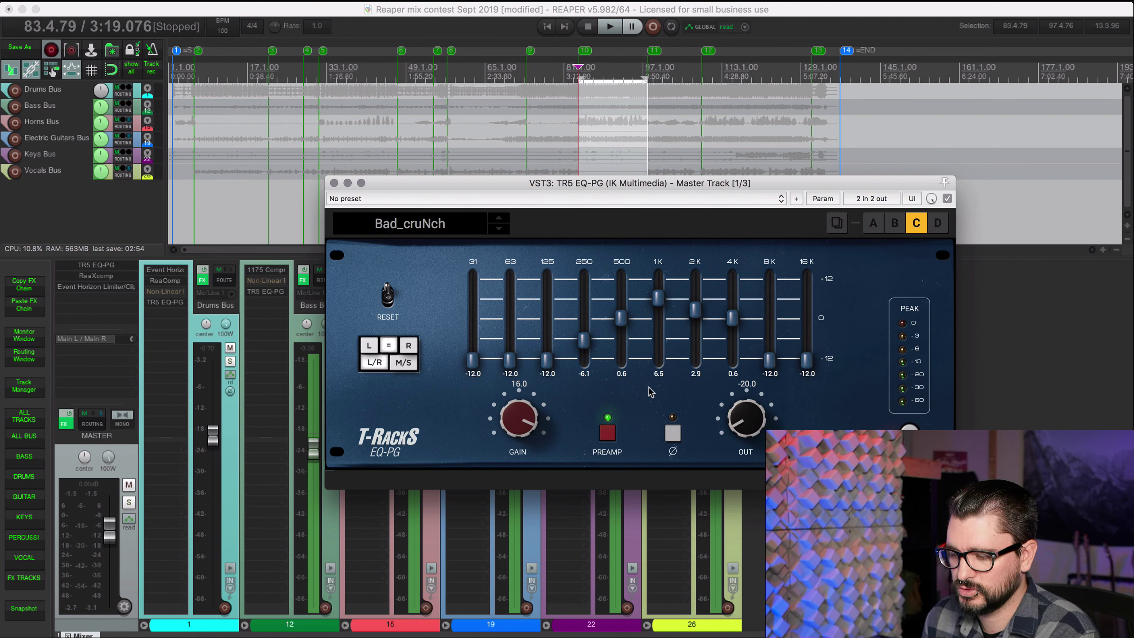
key(space)
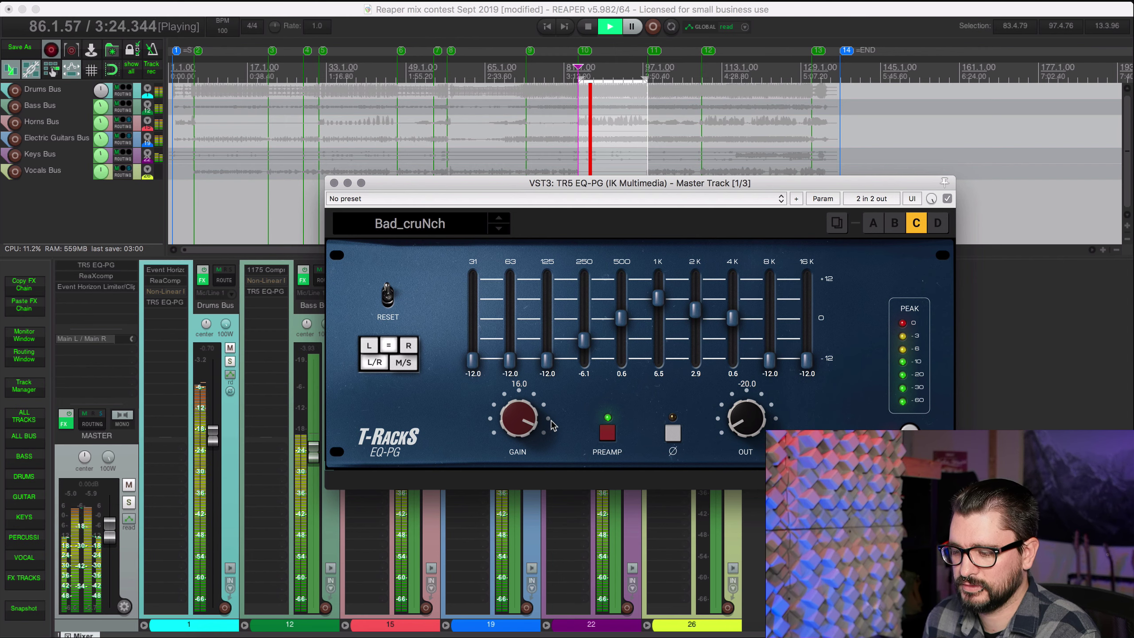
key(space)
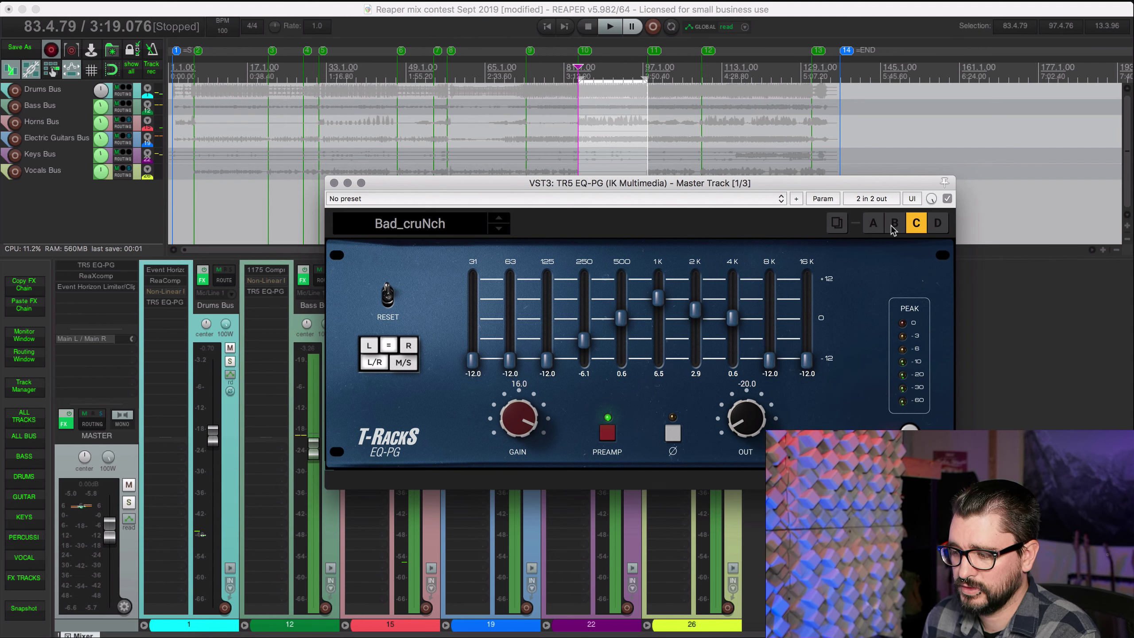
key(Escape)
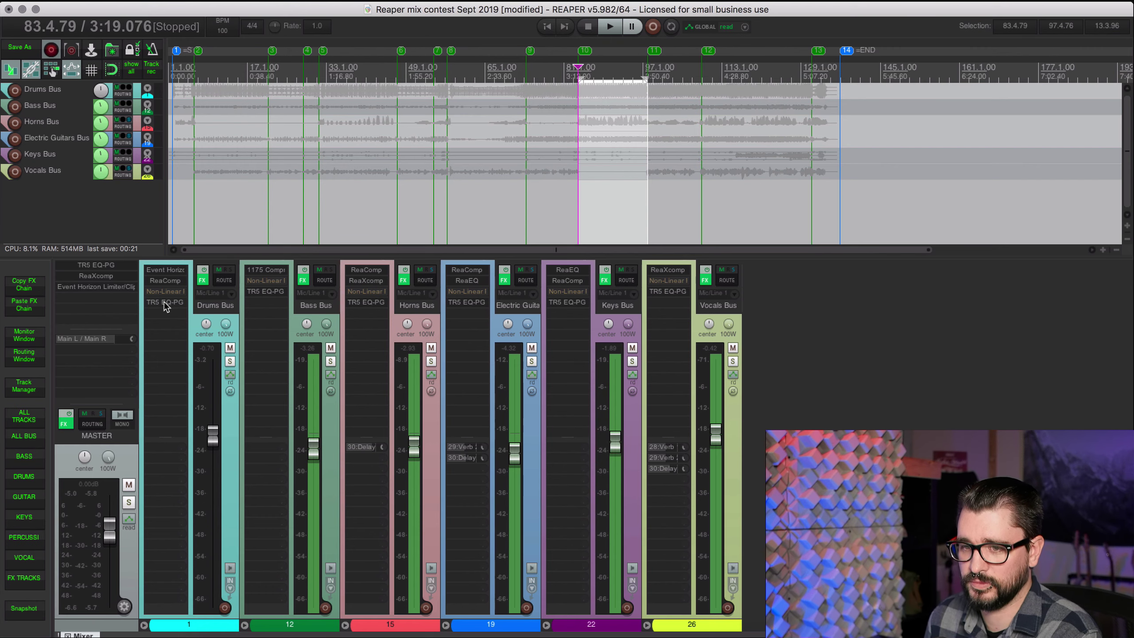
Step: Solo and play the Drums Bus; on its EQ-PG, set 31 to 2.1, 63 to 1.1, 125 to 1.4, output to -2.3, with preamp on
click(164, 303)
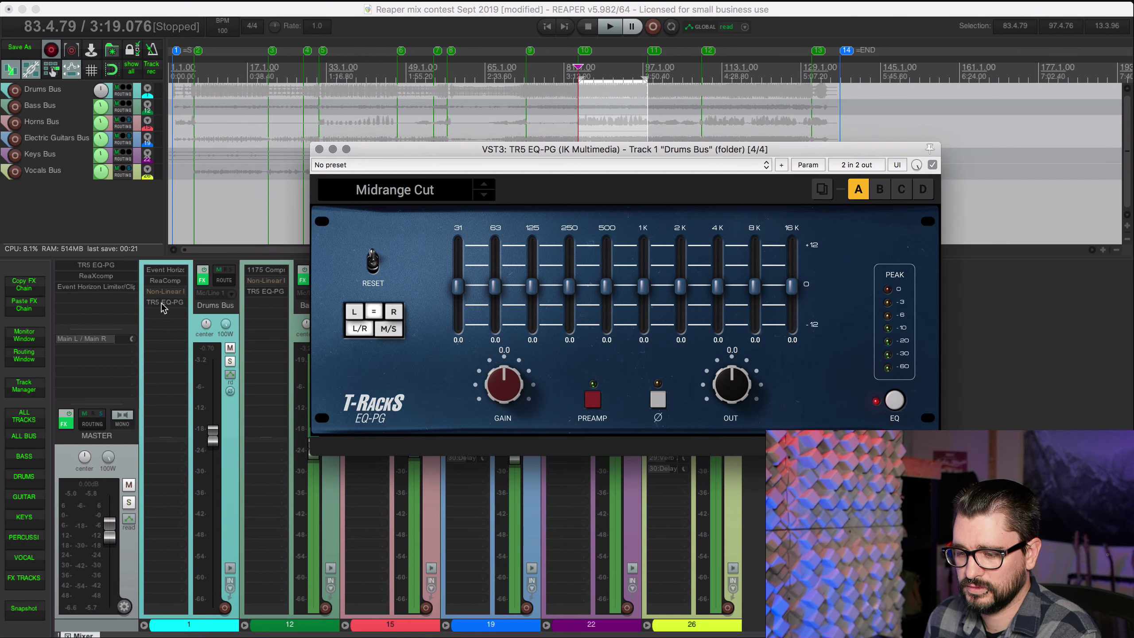
click(230, 362)
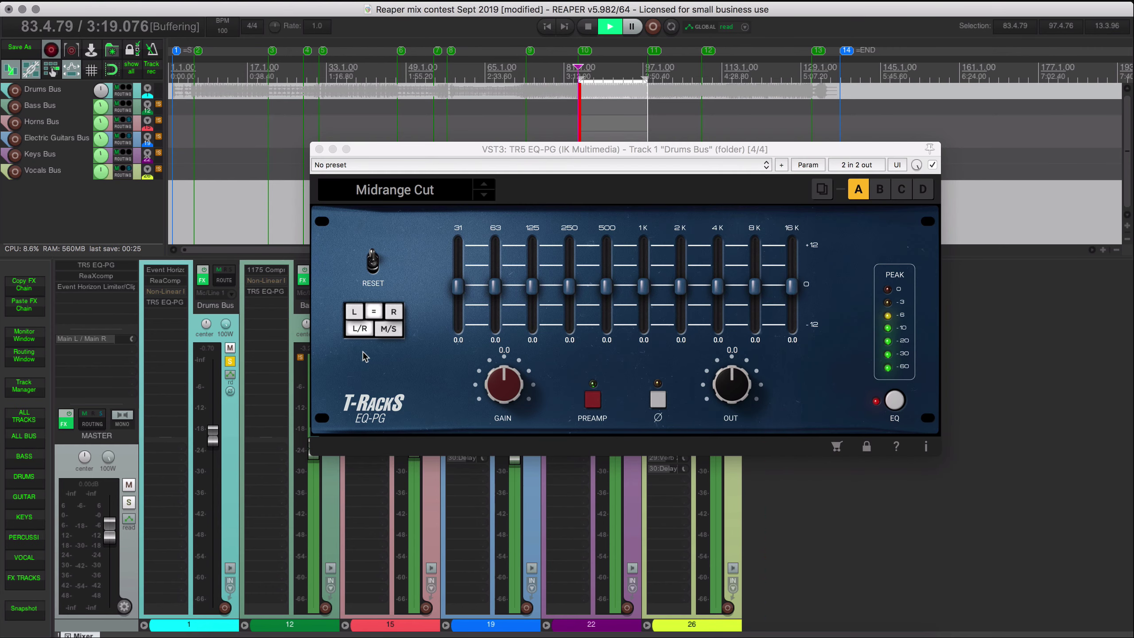
key(space)
drag(460, 286, 495, 282)
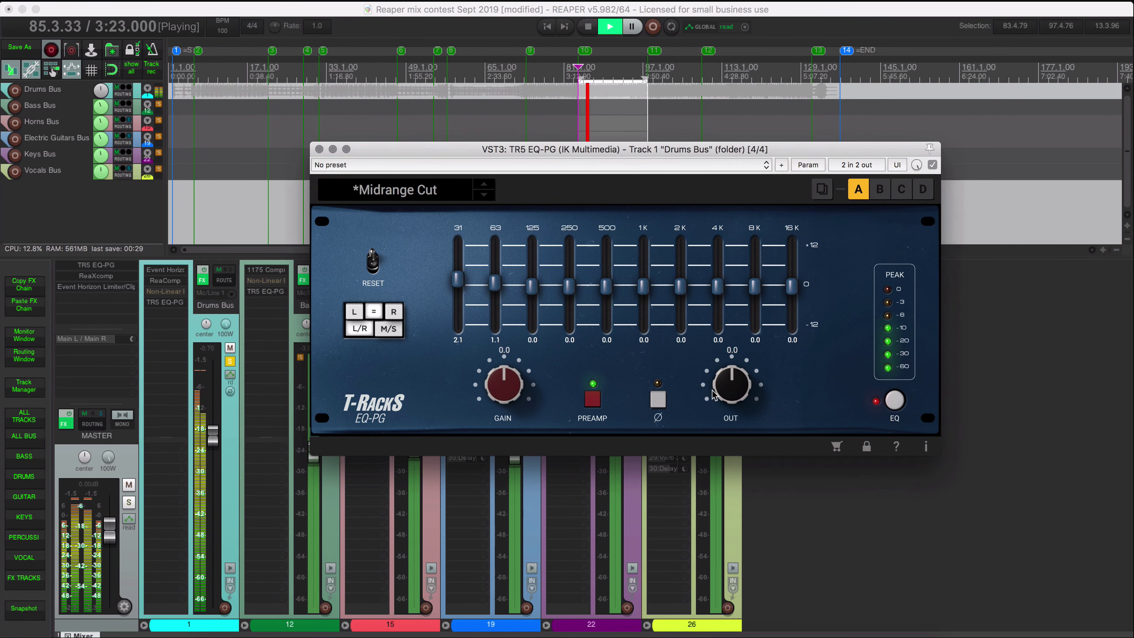
drag(730, 384, 724, 400)
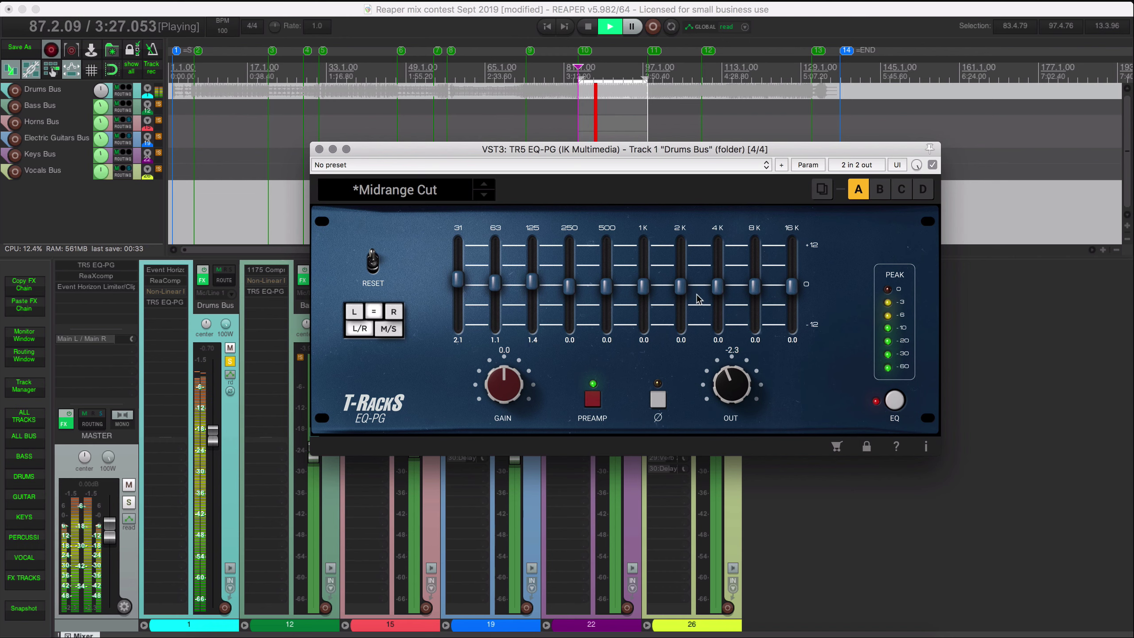
Step: Set the drums EQ bands from 250 to 16K to 0.7, 0.4, 2.7, 1.8, 1.1, 3.0 and 3.5, and the output to -4.4
drag(643, 288, 647, 282)
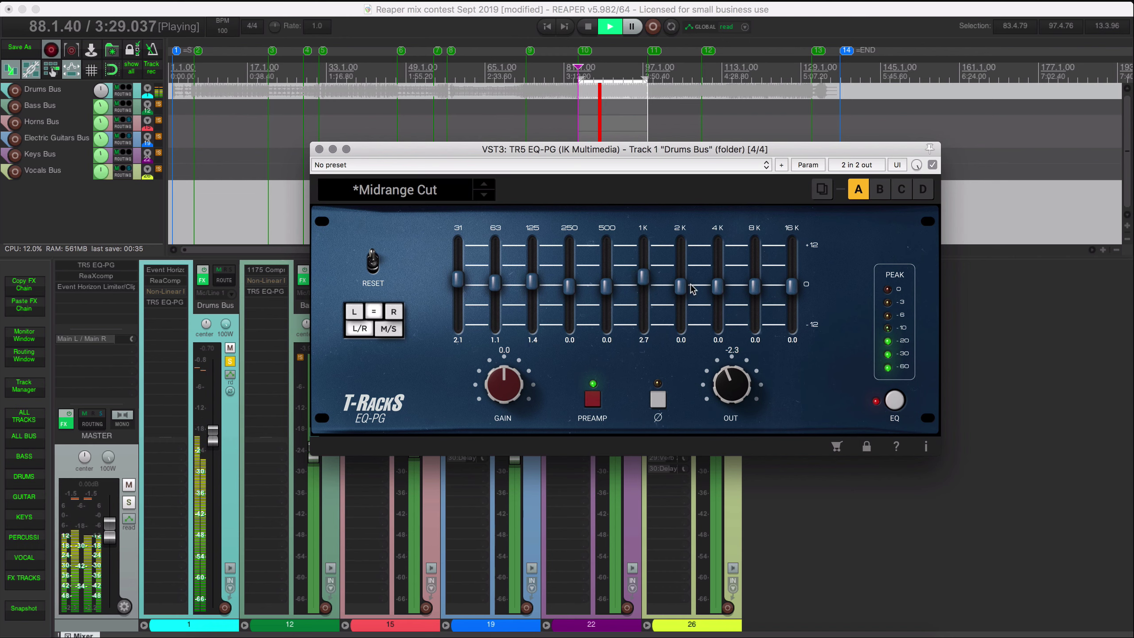
drag(754, 288, 788, 276)
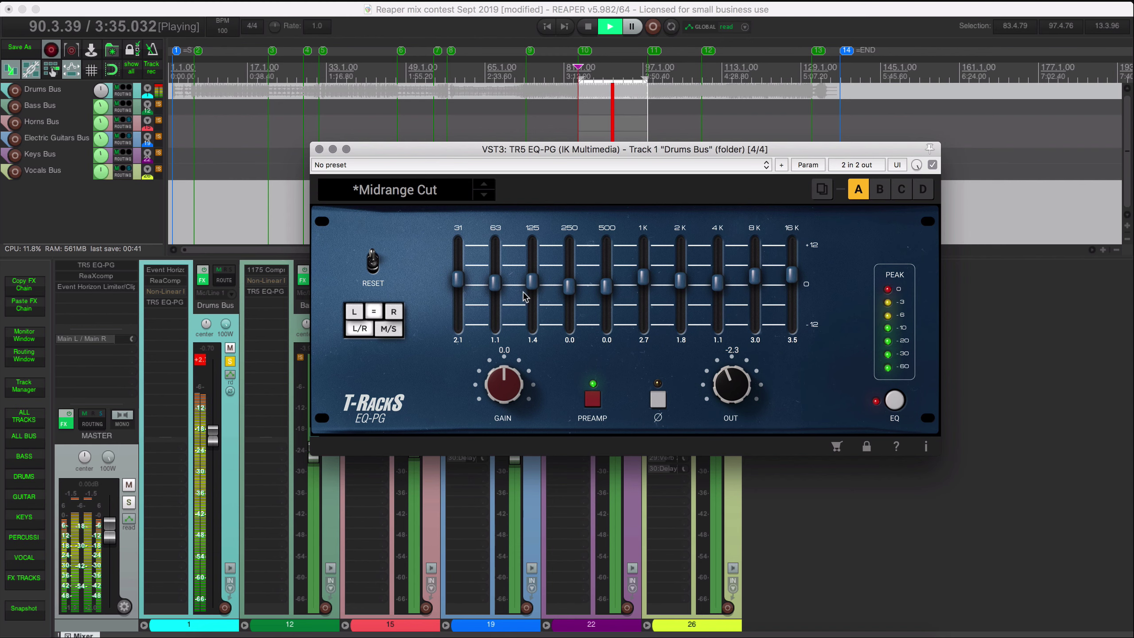
drag(607, 295, 569, 293)
drag(731, 381, 730, 382)
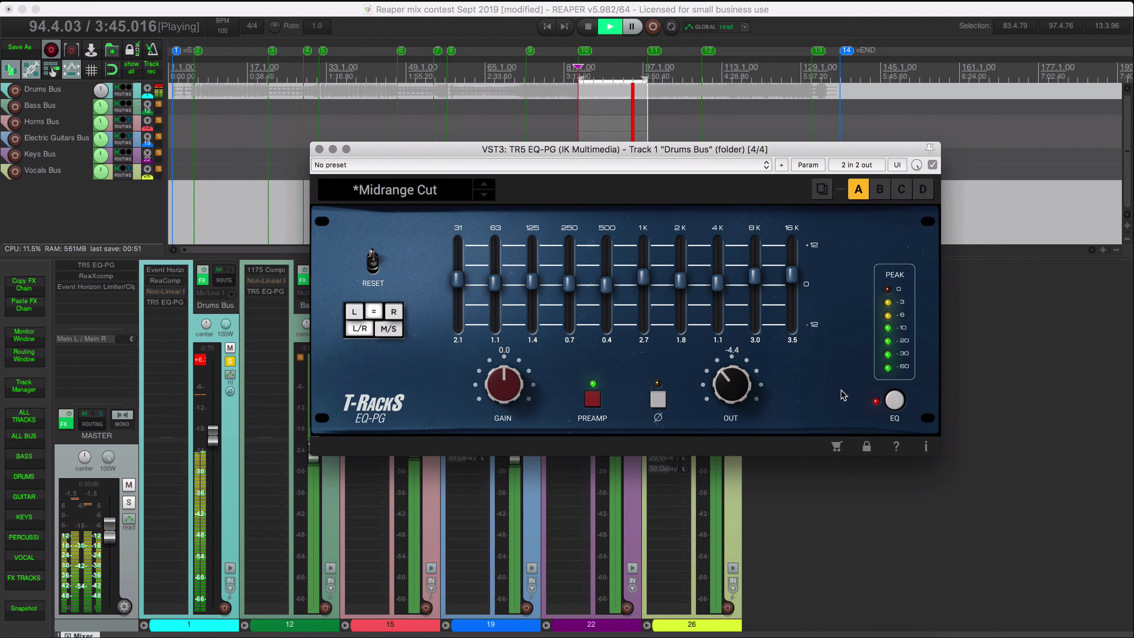
drag(731, 385, 732, 396)
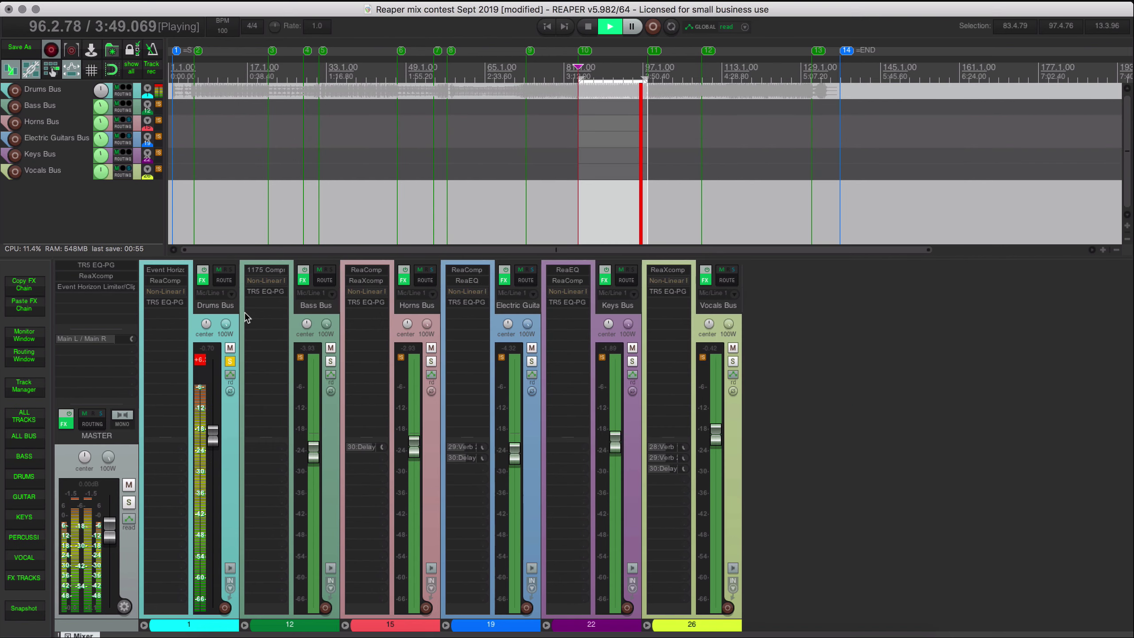
click(318, 149)
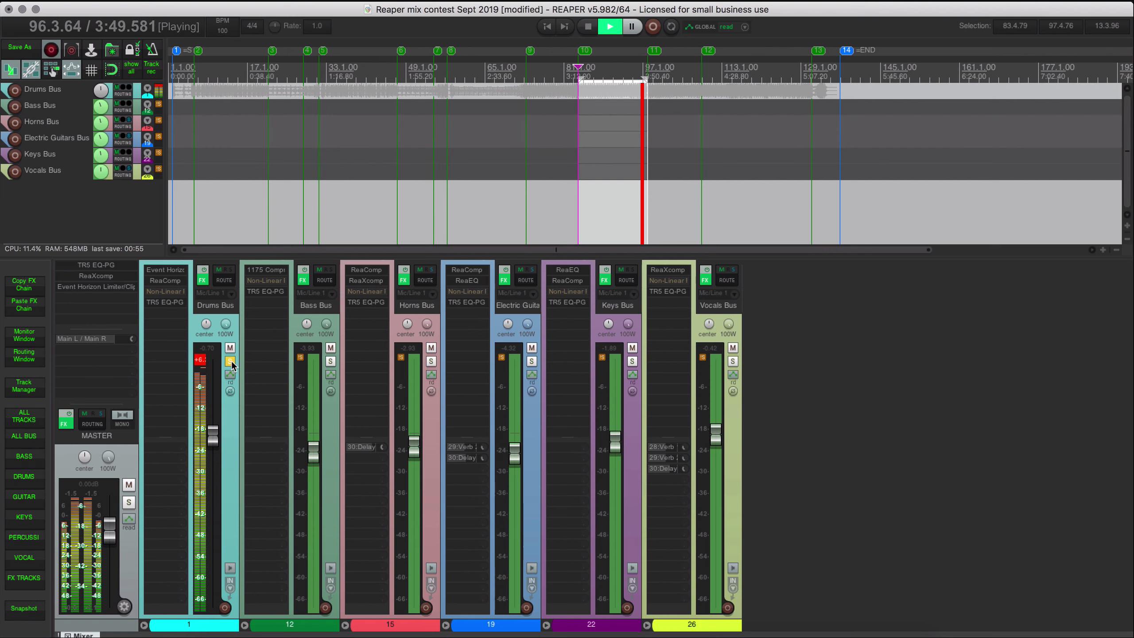
Step: Solo the Bass Bus and, on its EQ-PG, boost 63 to 2.7 and 125 to 2.1, and cut 8K to -3.2 and 16K to -6.3
click(331, 361)
click(274, 294)
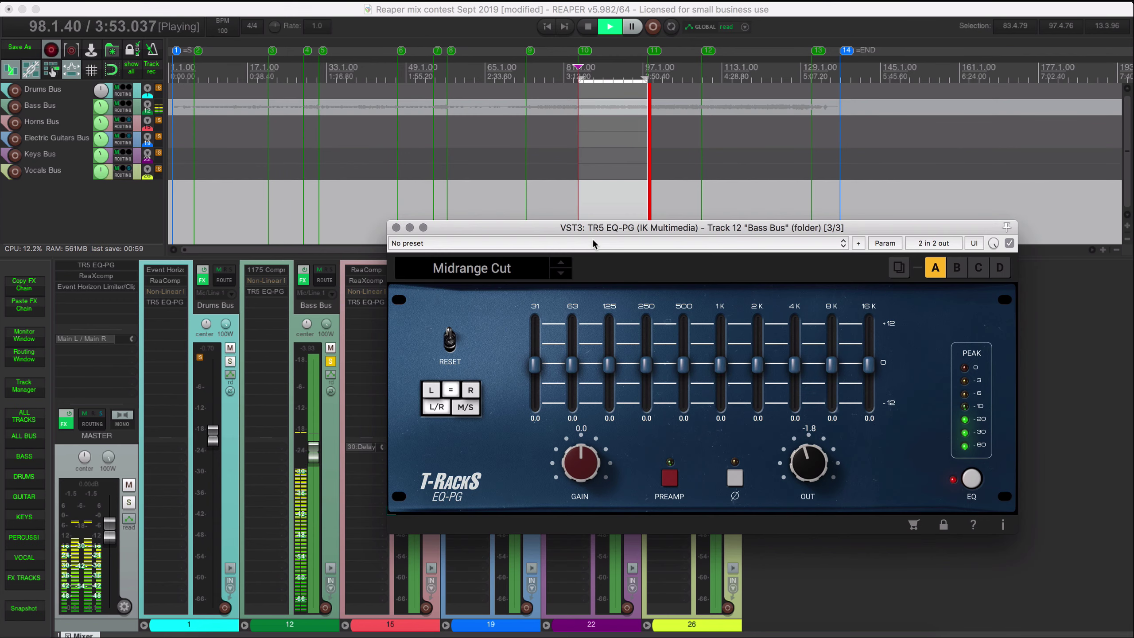
drag(571, 364, 609, 357)
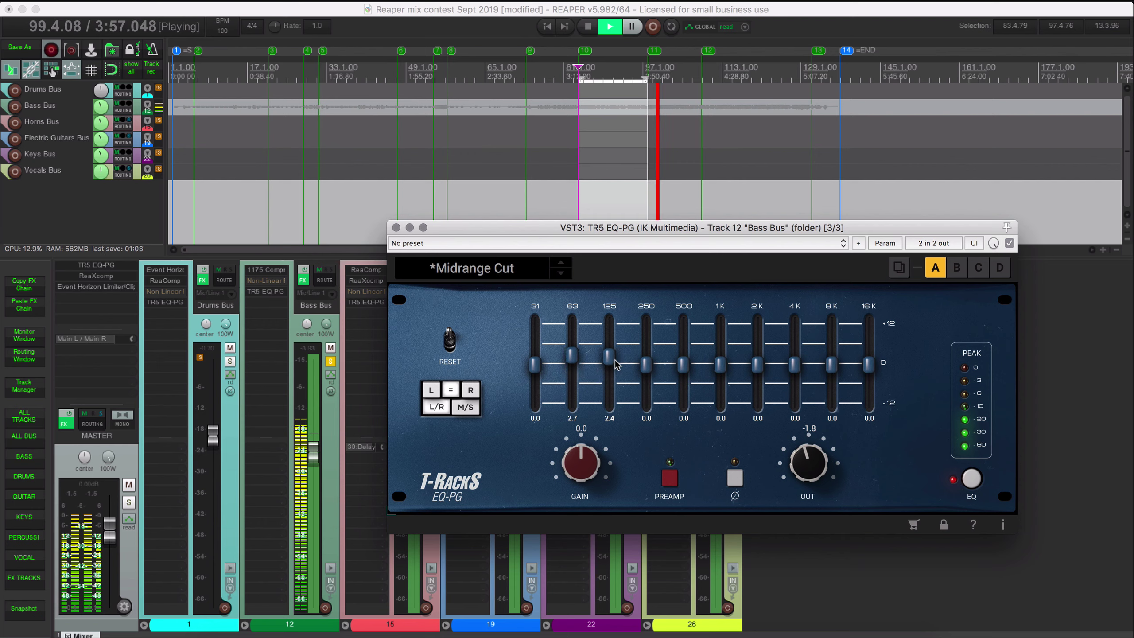
drag(831, 364, 869, 387)
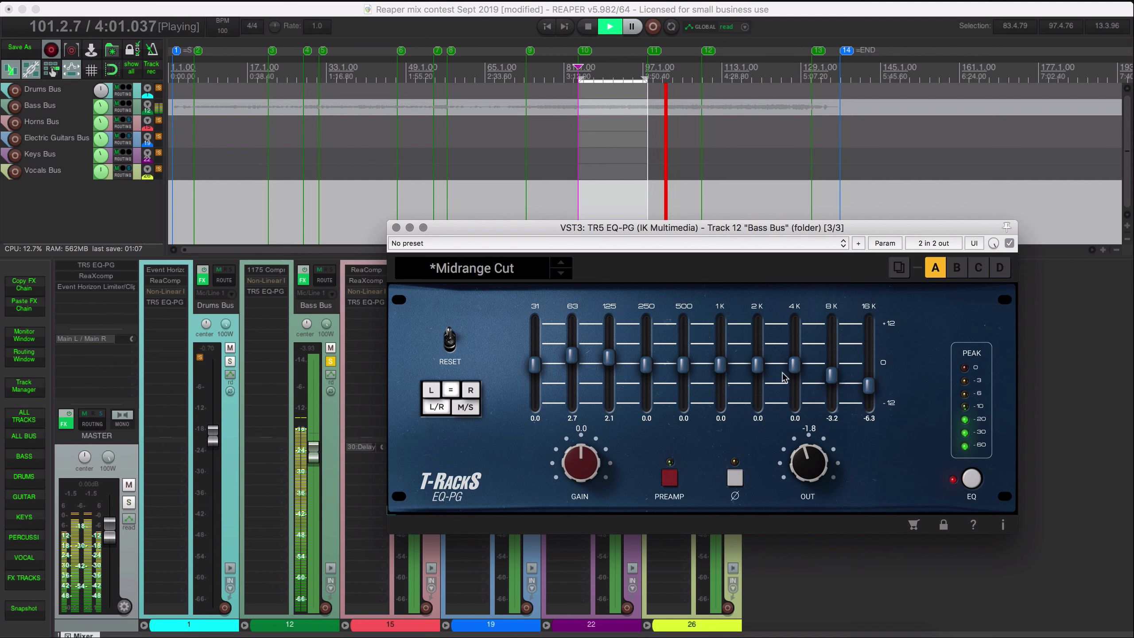
Step: Boost the bass at 500 to 1.8, 1K to 1.9 and 2K to 3.5, with preamp on, gain at 6.6 and output at -8.9
drag(759, 369, 688, 363)
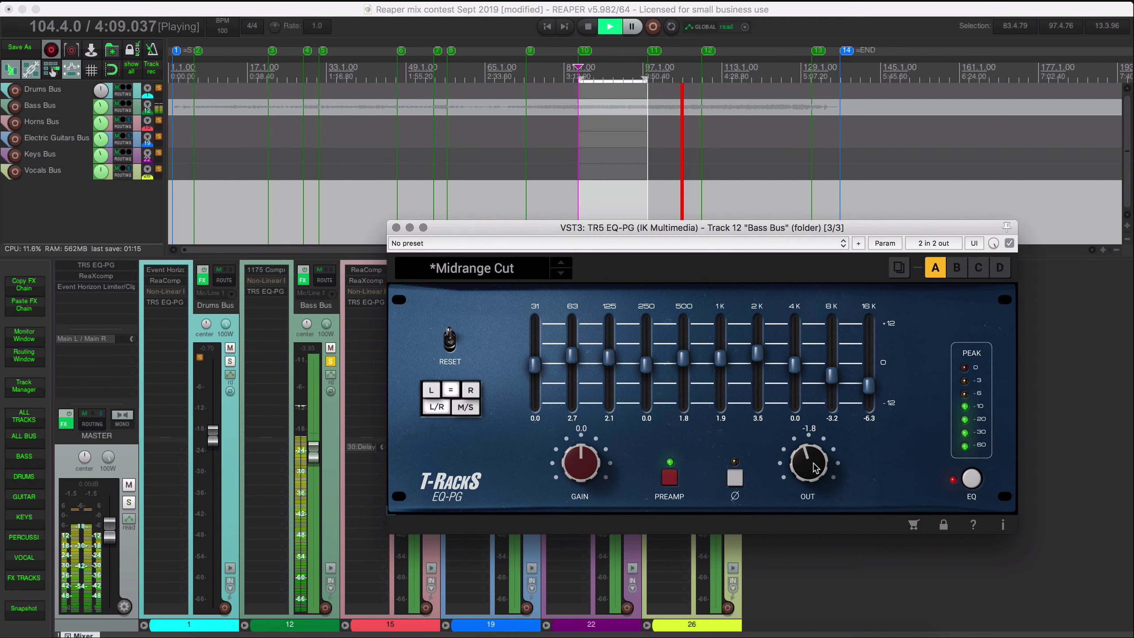
drag(808, 464, 805, 509)
drag(580, 465, 579, 437)
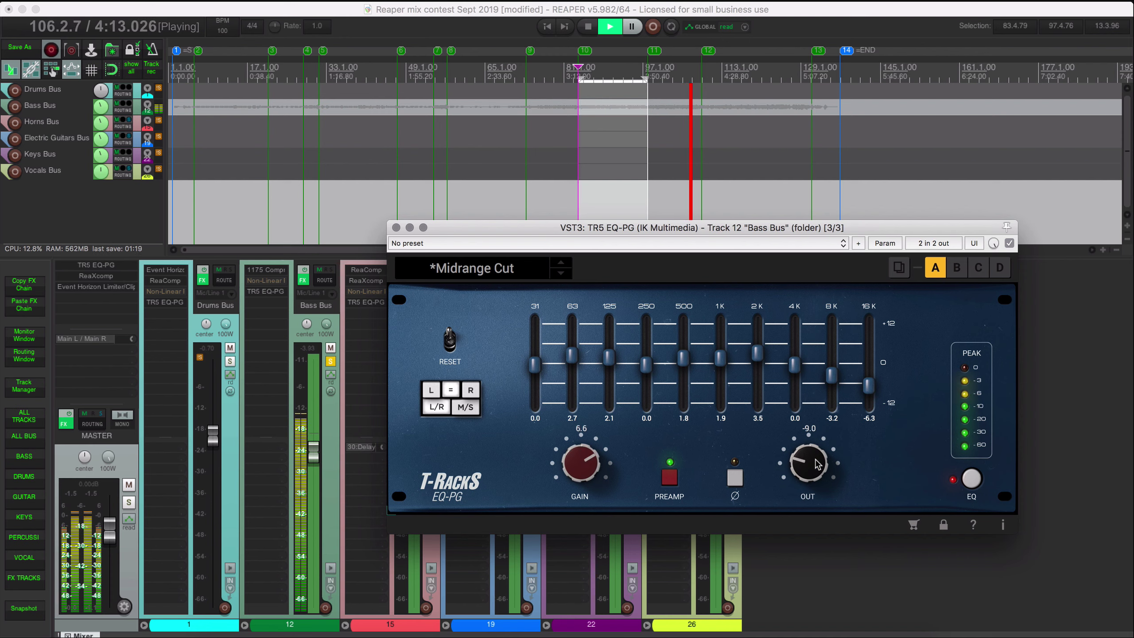
drag(838, 455, 839, 448)
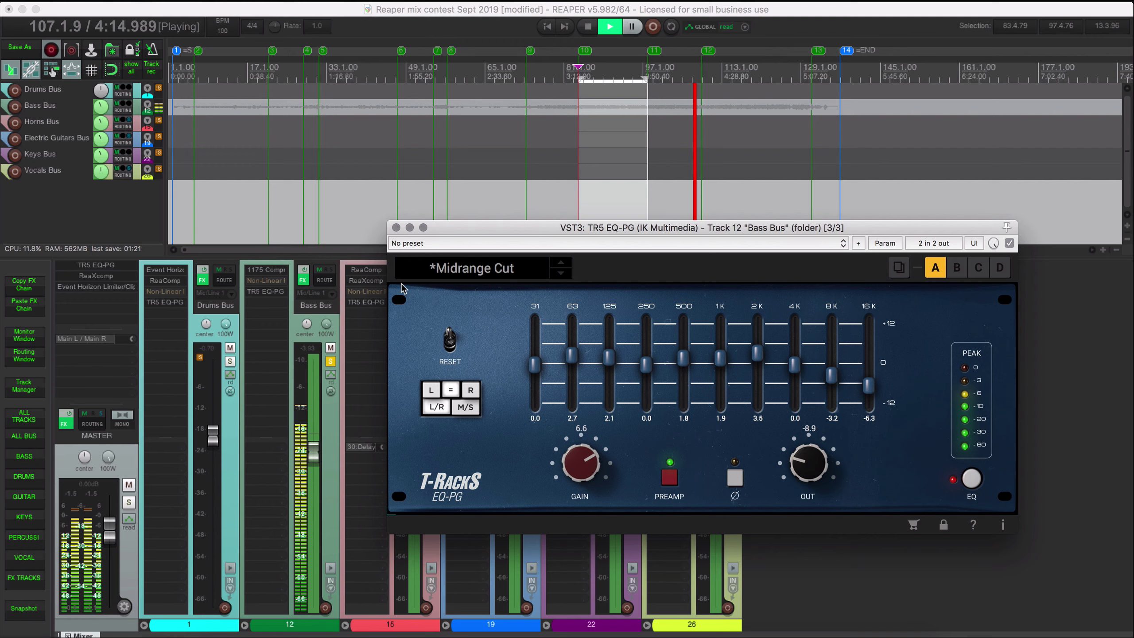
click(396, 227)
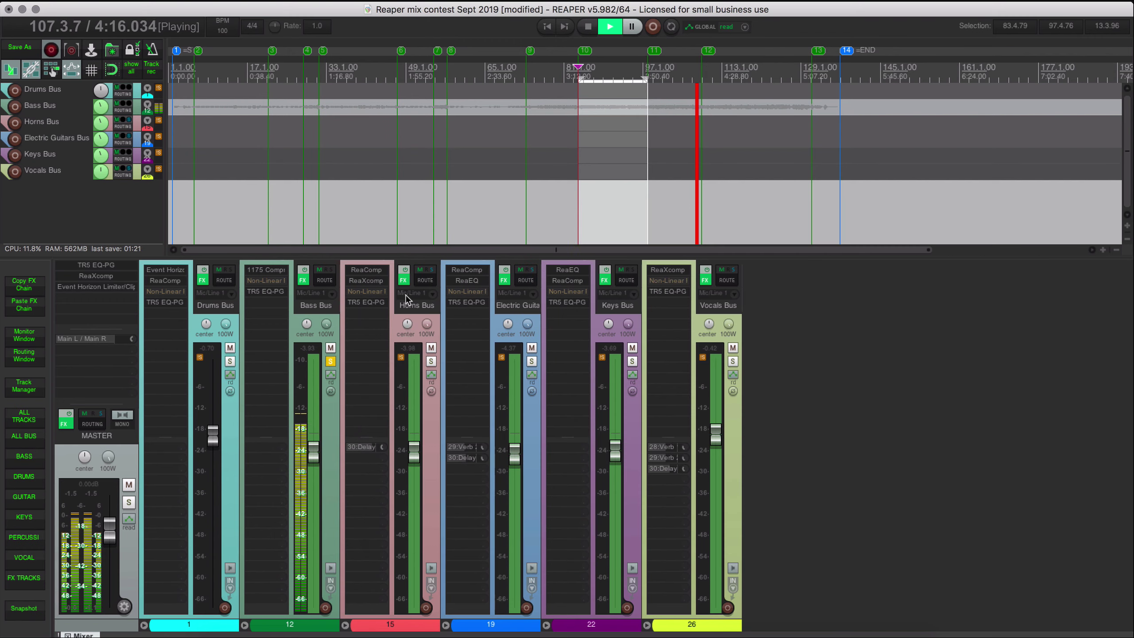
Step: Solo the Horns Bus; on its EQ-PG, boost 1K to 3.9 and 2K to 3.6, and cut 31 to -8.3, 63 to -7.4, 125 to -3.7
click(431, 361)
click(366, 302)
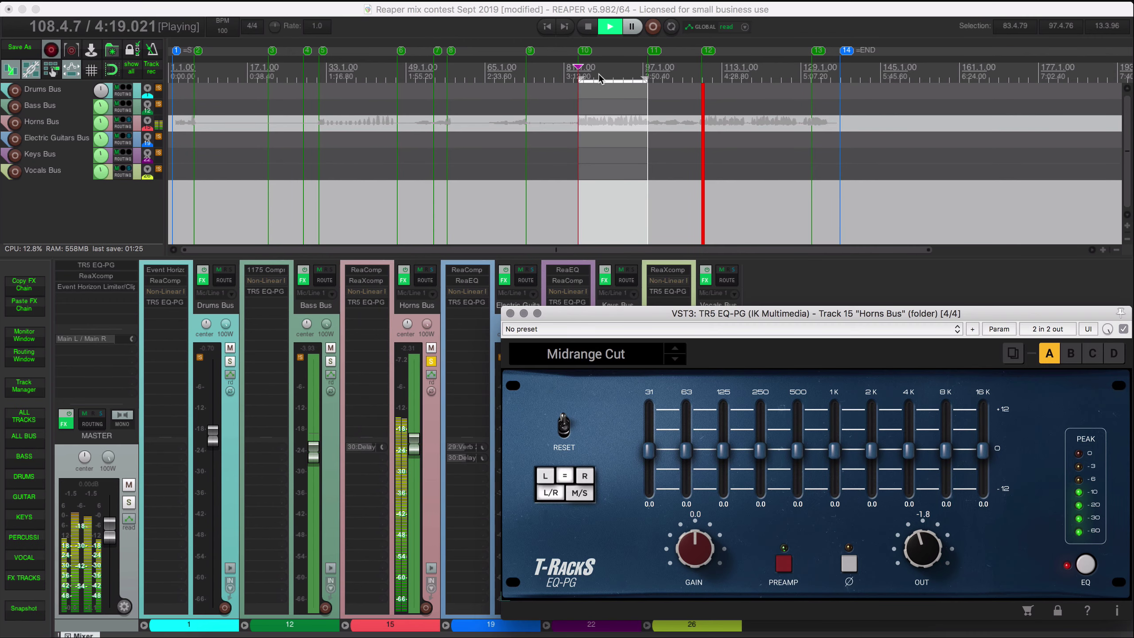
drag(719, 313, 624, 227)
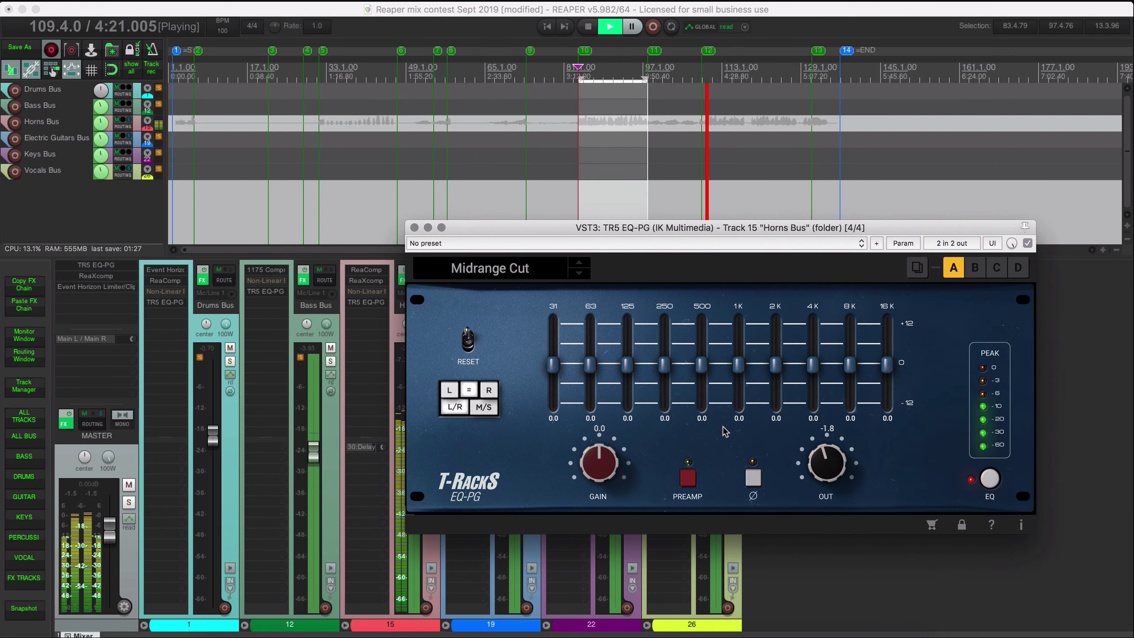
drag(738, 364, 776, 352)
drag(553, 364, 552, 401)
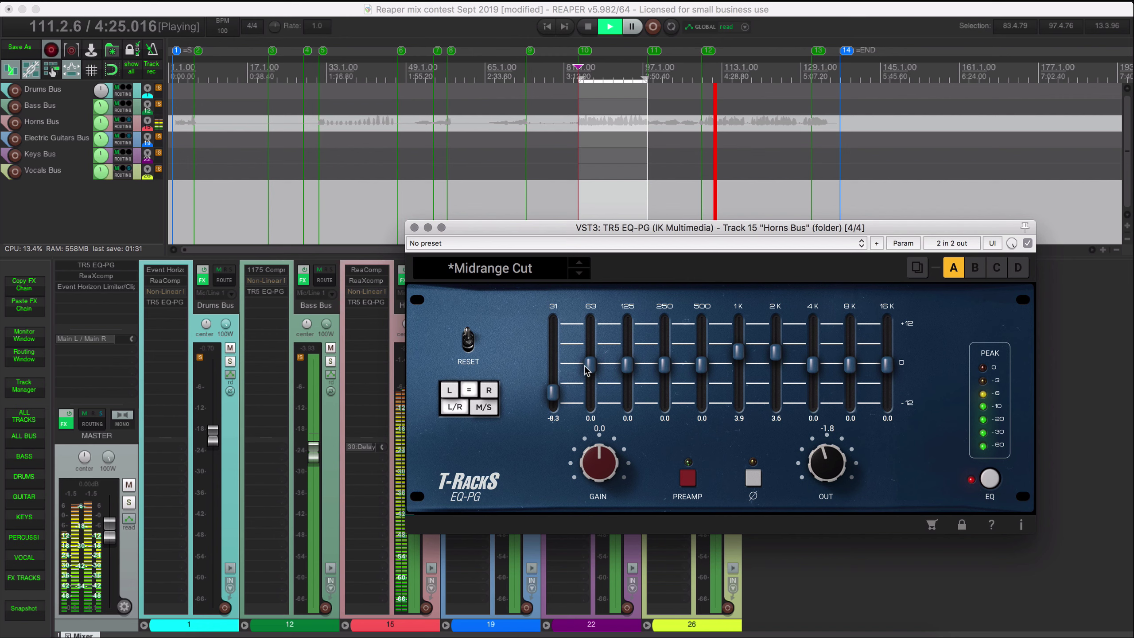
drag(590, 364, 631, 378)
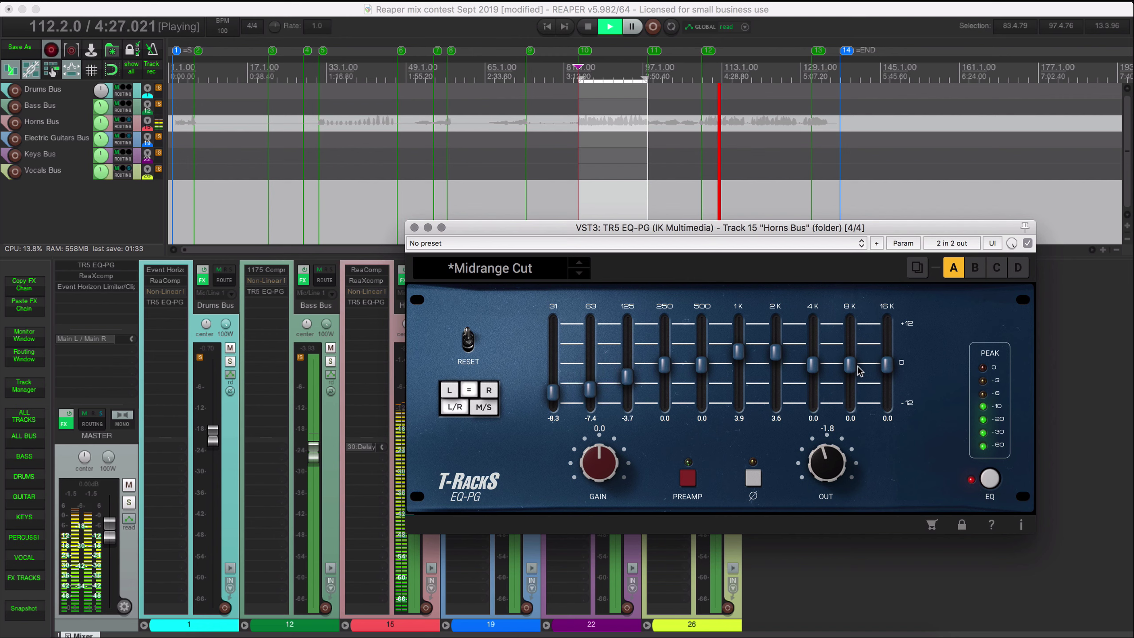
Step: Boost the horns at 8K to 2.6 and 16K to 2.3, and switch on the preamp of that EQ-PG
drag(849, 364, 890, 354)
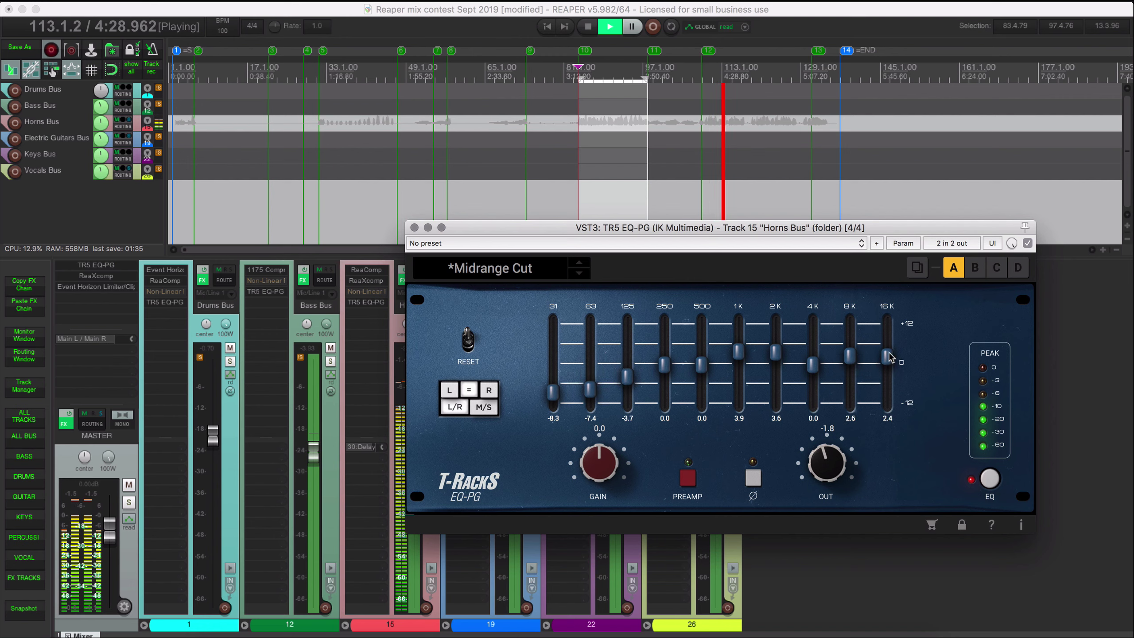
click(688, 477)
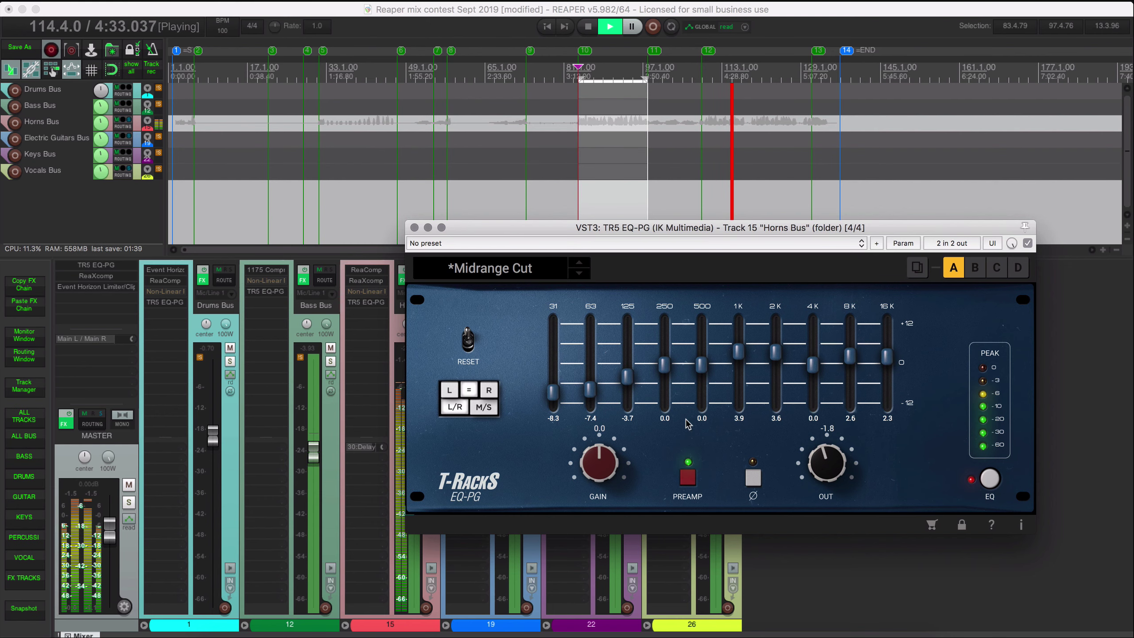
click(415, 227)
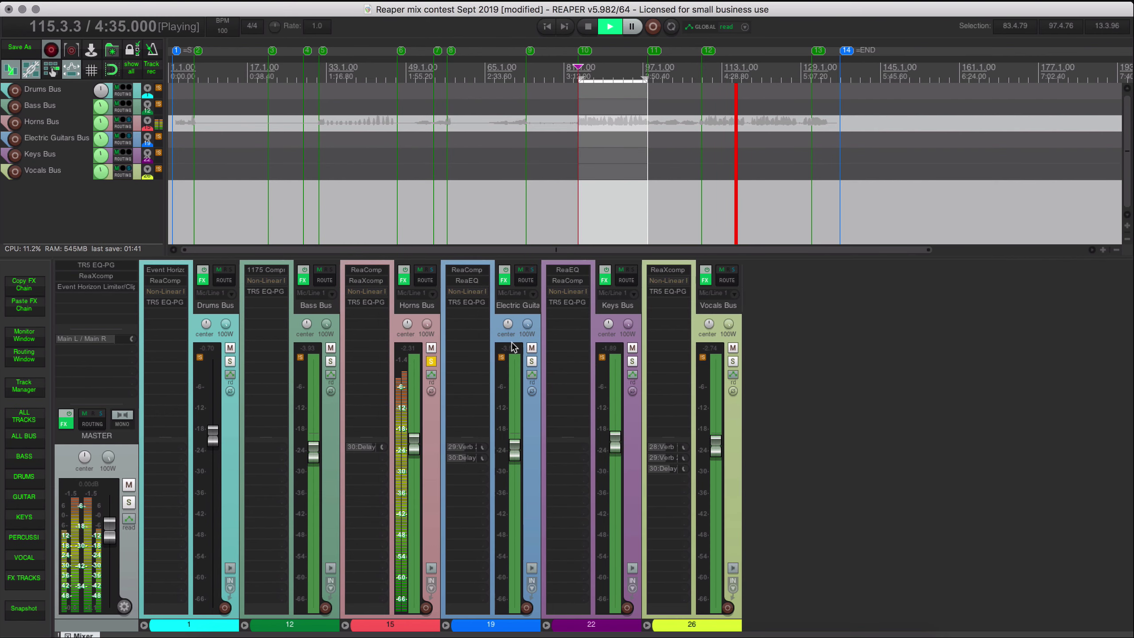
Step: Solo the Electric Guitars Bus and, on its EQ-PG, cut 31 and 63 to -12.0 and 125 to -3.3
click(531, 361)
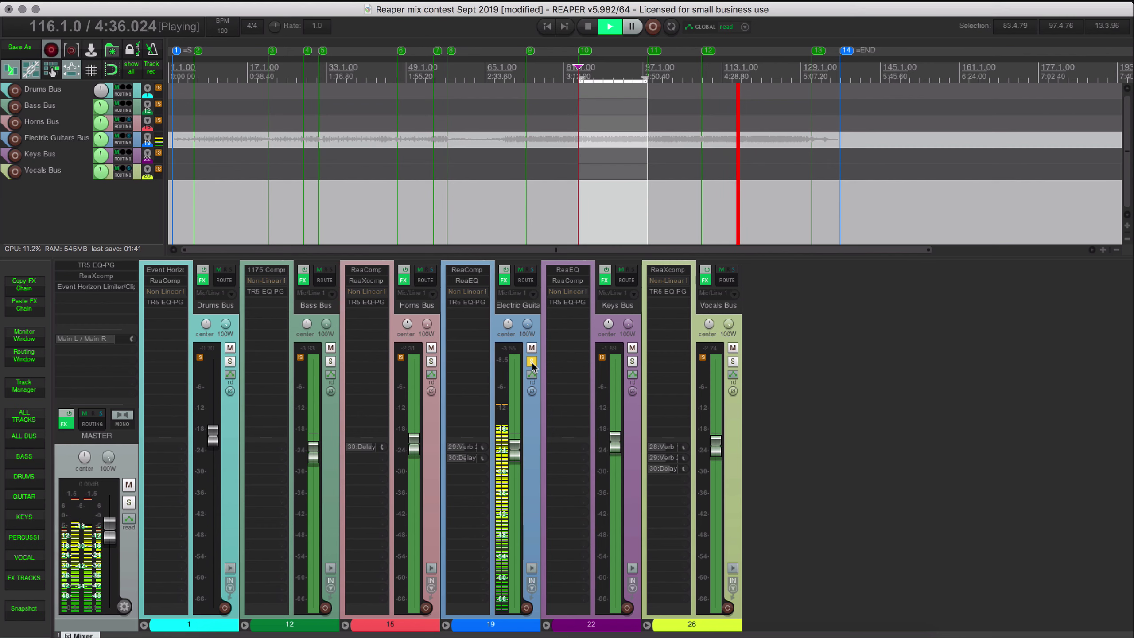
click(475, 302)
drag(648, 449, 686, 490)
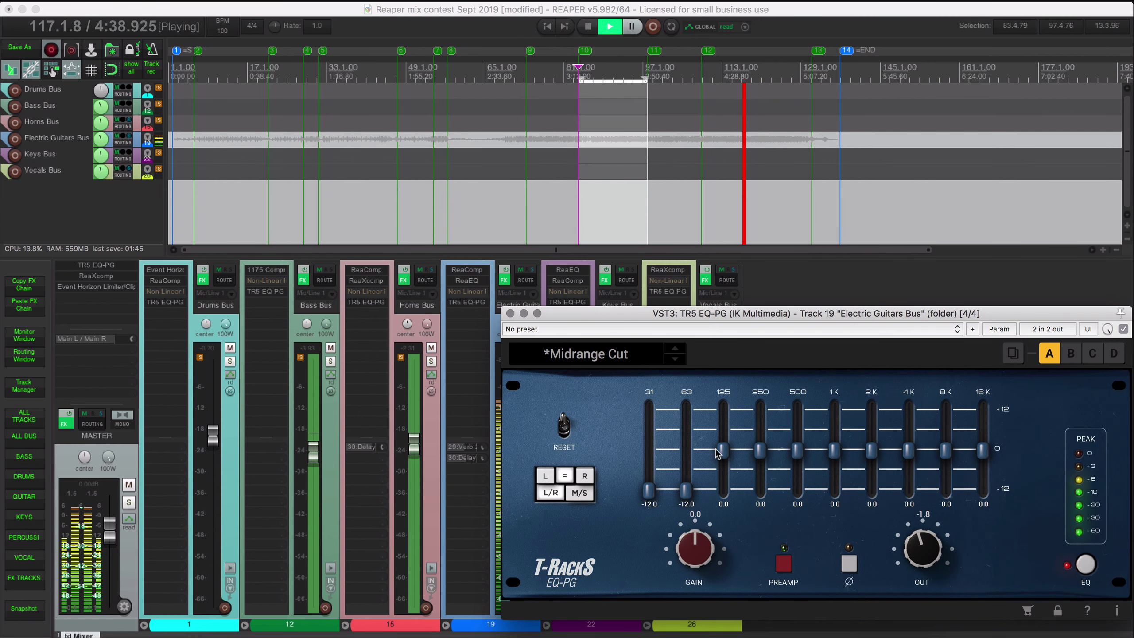
mouse_move(723, 451)
mouse_down()
mouse_move(723, 478)
mouse_move(724, 464)
mouse_up()
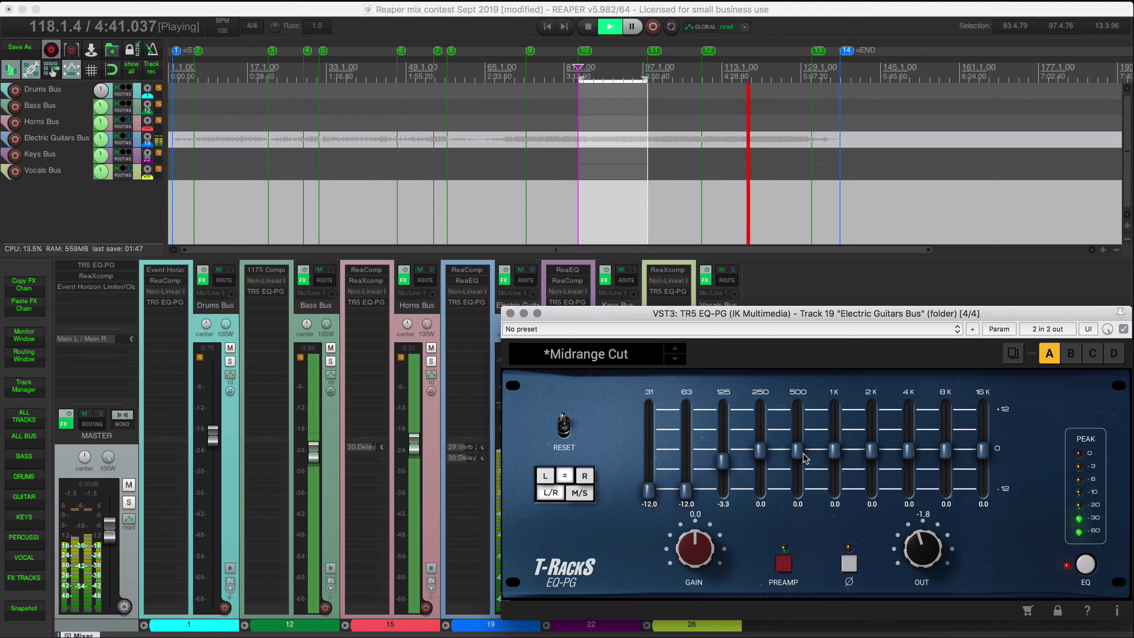
Step: Boost the electric guitars at 500 to 2.0, 2K to 2.4, 4K to 1.5 and 8K to 1.0, and close the EQ-PG
drag(797, 452, 803, 449)
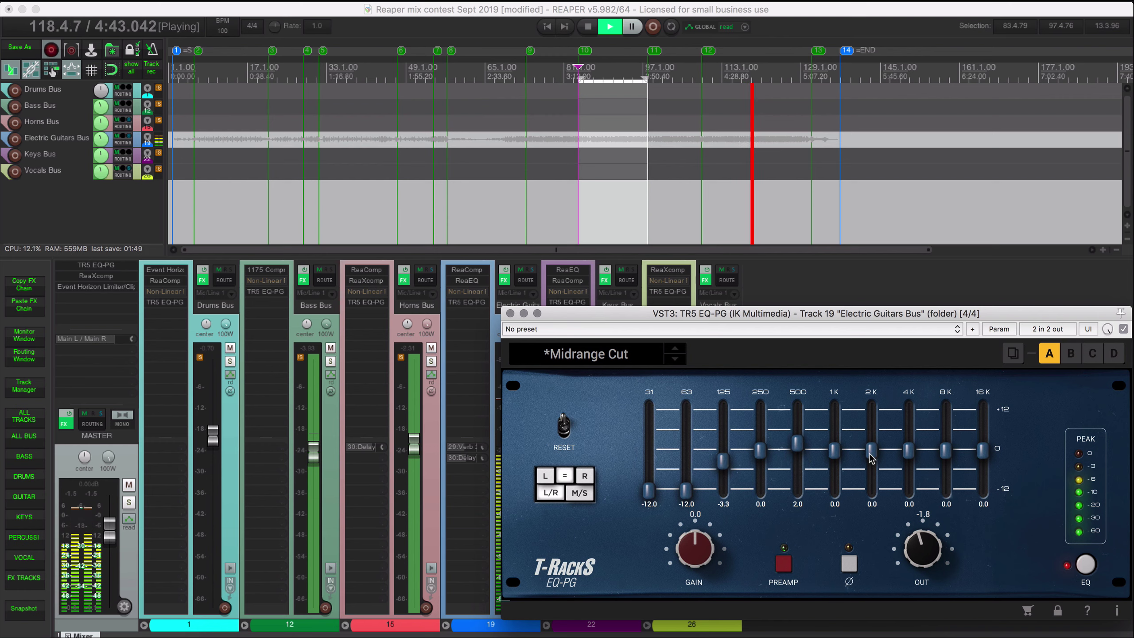
drag(871, 452, 947, 447)
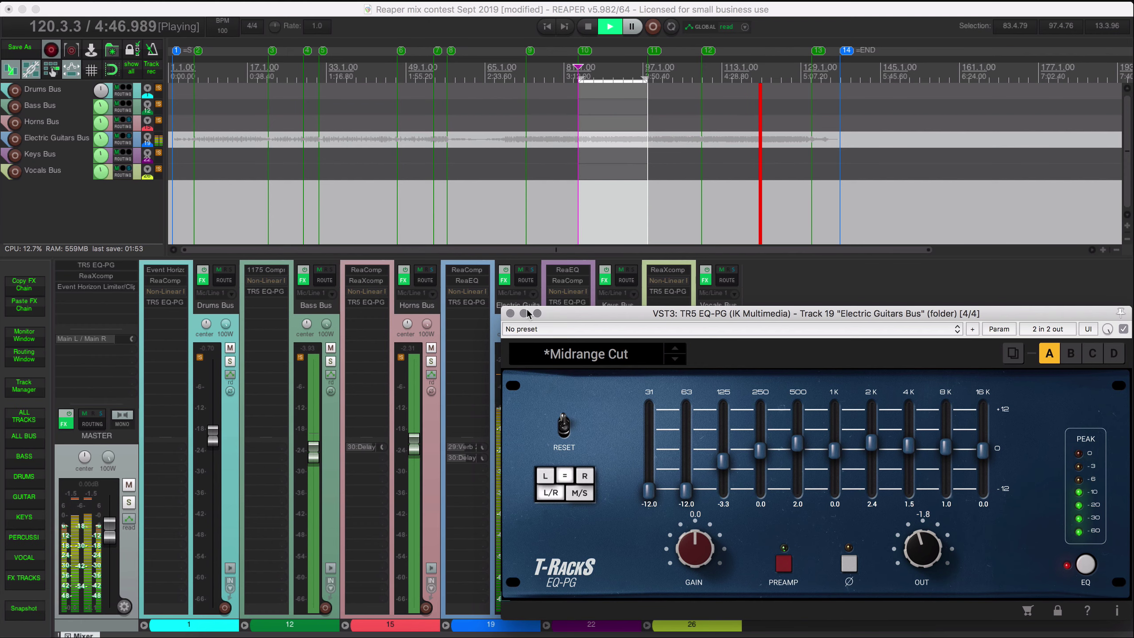
click(510, 313)
Step: Solo the Keys Bus and, on its EQ-PG, cut 31 and 63 to -12.0 and 125 to -10.3, and boost 500 to 3.0 and 1K to 2.1
click(576, 303)
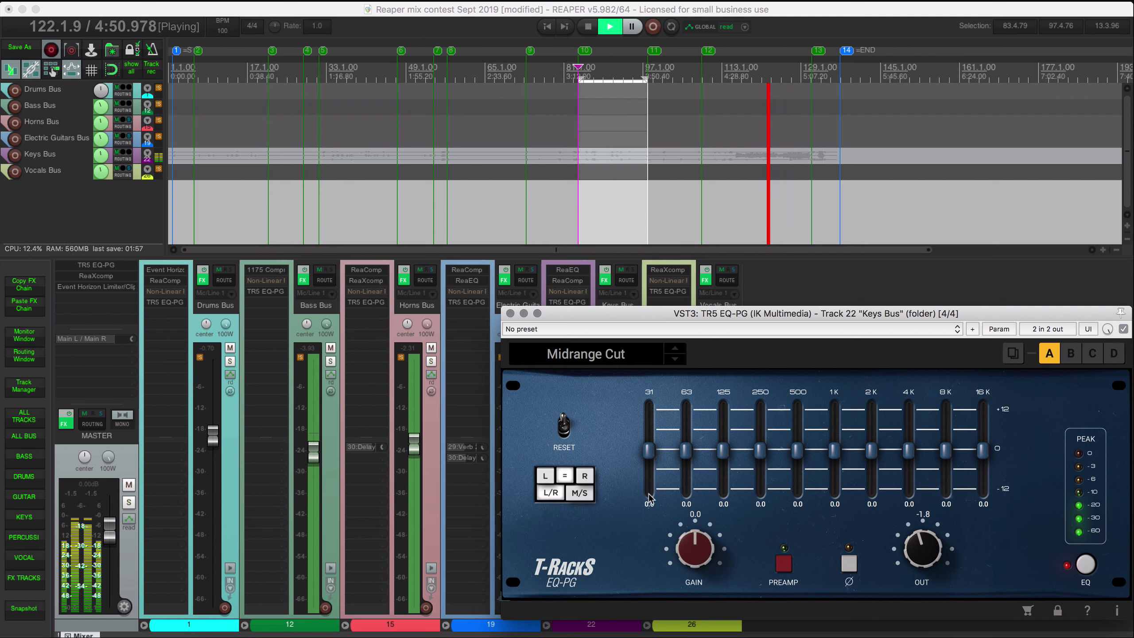
drag(648, 451, 649, 490)
drag(686, 451, 686, 491)
click(727, 487)
drag(797, 451, 839, 443)
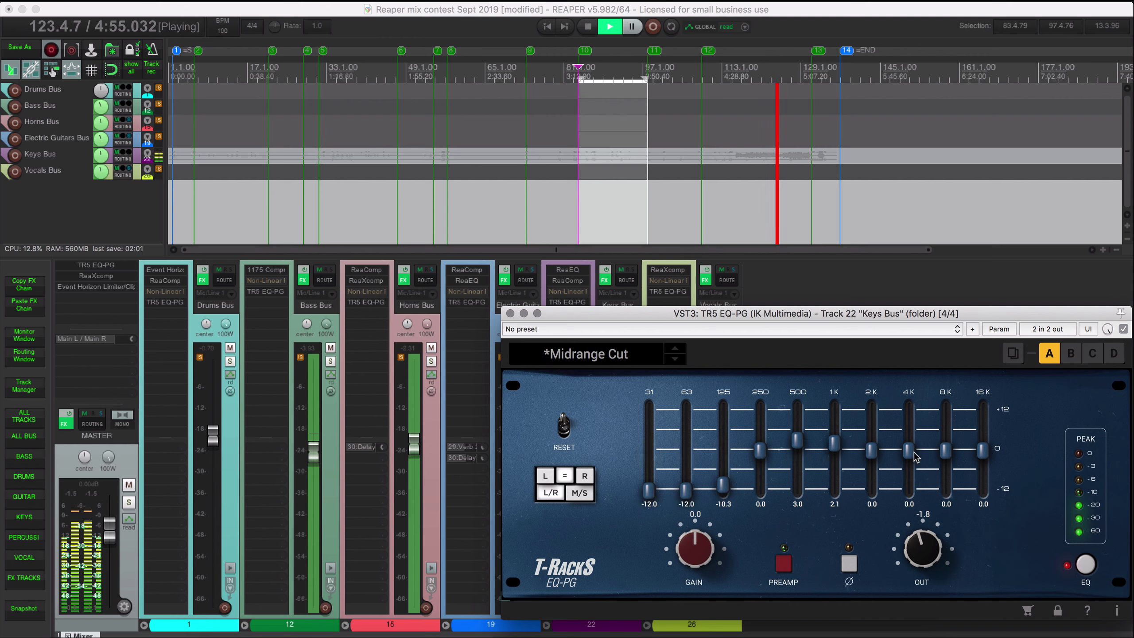
Step: Boost the keys at 4K to 1.5, 8K to 4.7 and 16K to 2.6, try the preamp on and off, and close the EQ-PG
drag(908, 451, 988, 443)
click(783, 563)
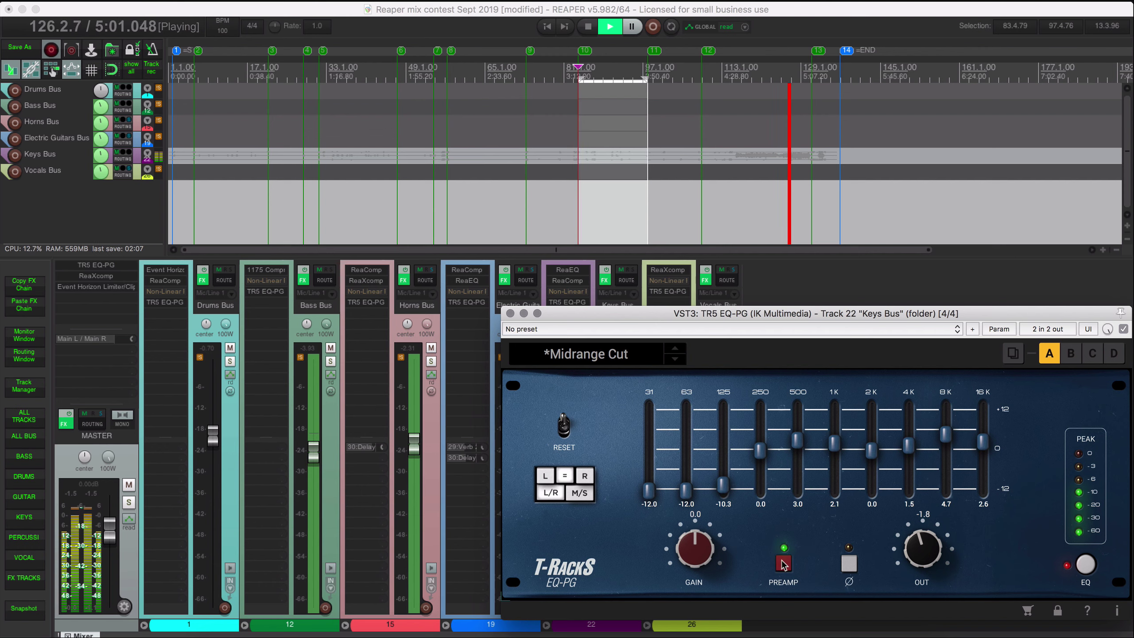
click(782, 564)
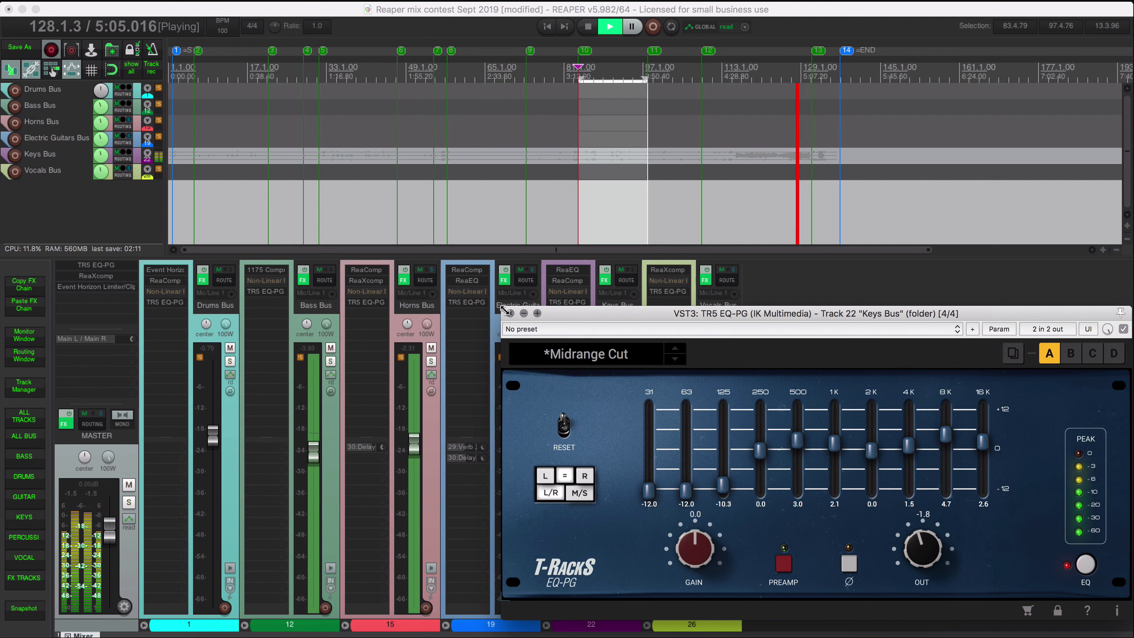
key(Escape)
Step: Solo the Vocals Bus and, on its EQ-PG, cut 31 to -3.3 and 63 to -2.5
click(710, 328)
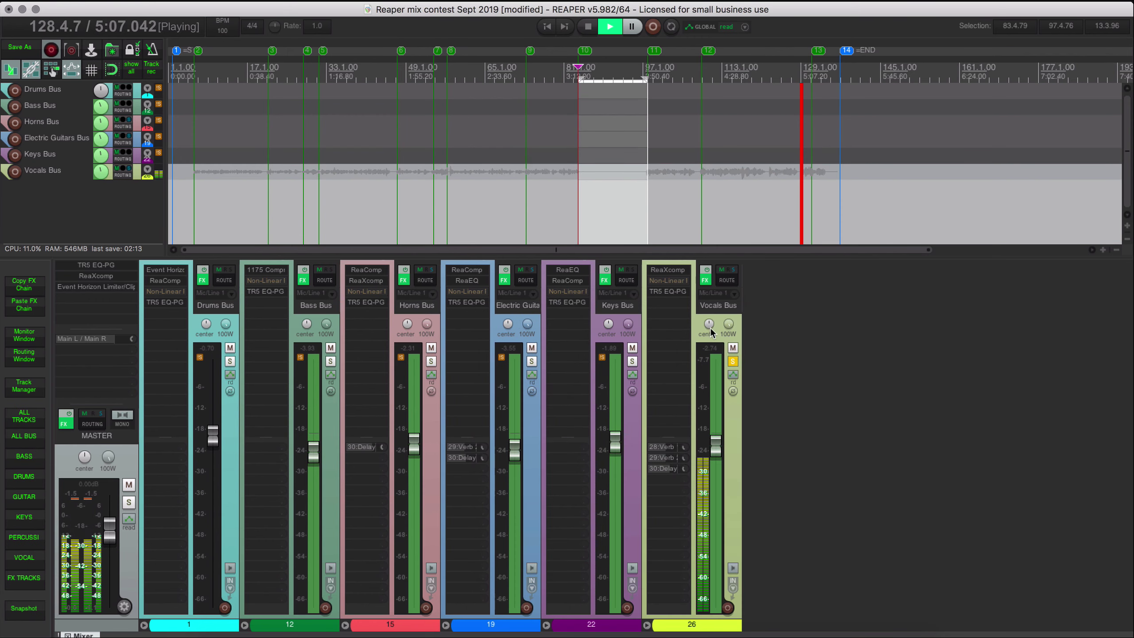
click(667, 291)
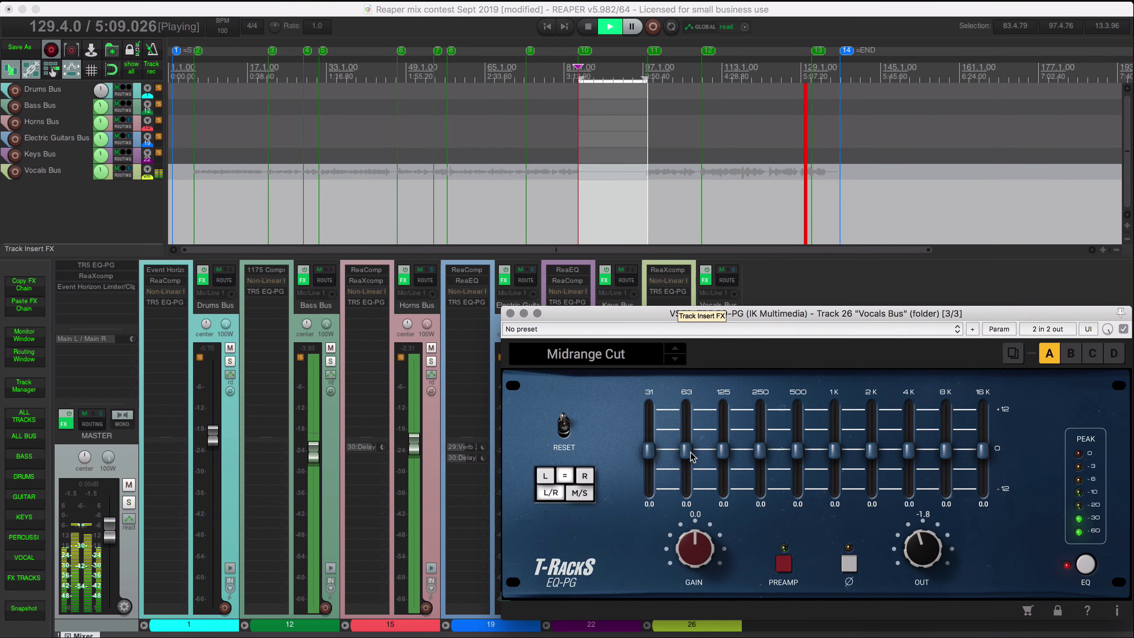
drag(648, 450, 686, 459)
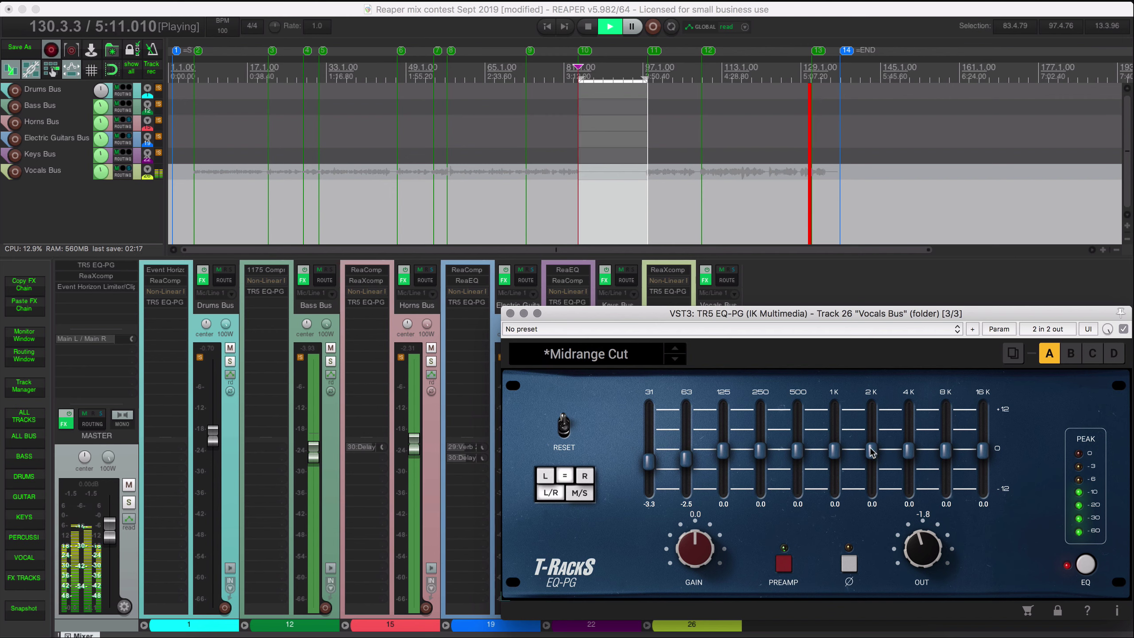
Step: Boost the vocals at 500 and 2K to 1.8, 4K to 2.2, 8K to 2.3 and 16K to 1.7, set the output to -3.3, and close the EQ-PG
drag(870, 449, 981, 443)
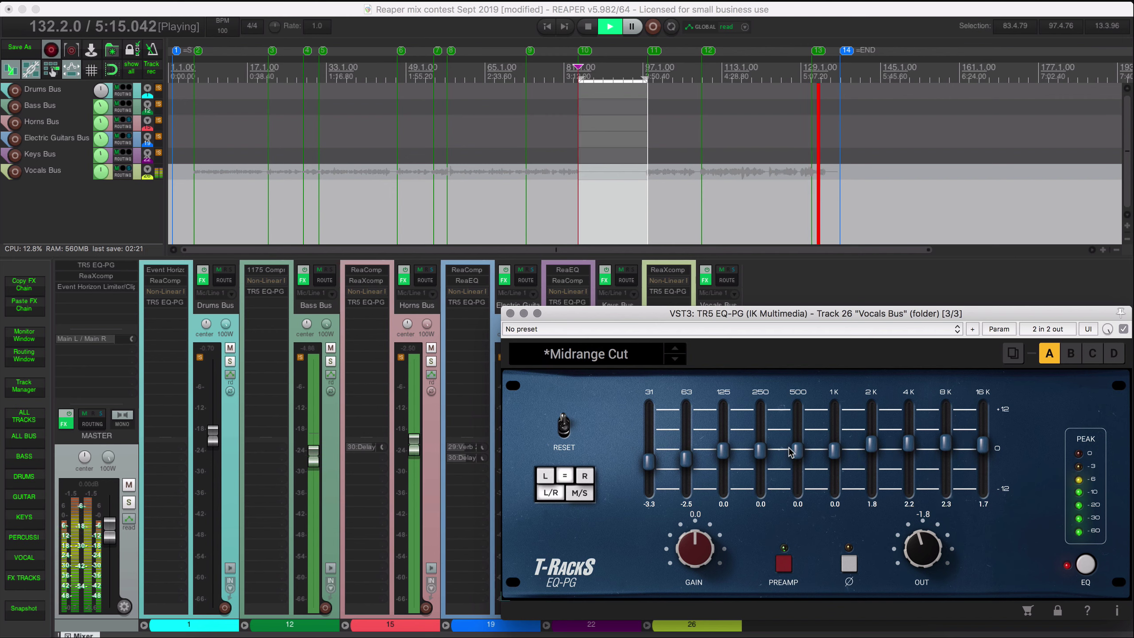
drag(798, 452, 798, 446)
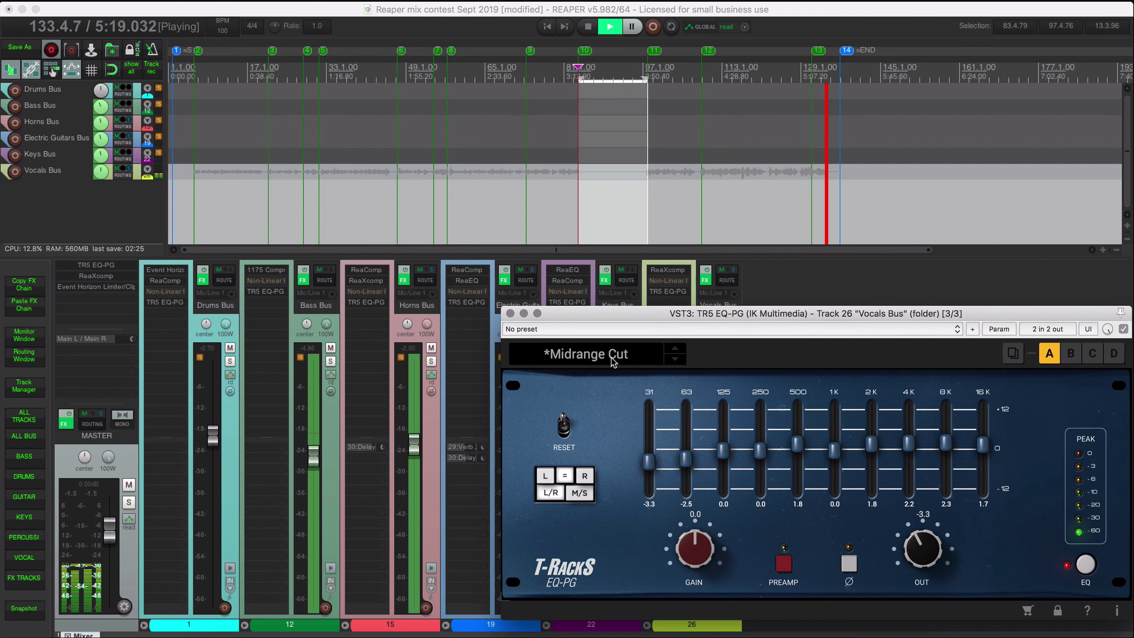
click(510, 313)
Step: Stop playback, unsolo the Vocals Bus and play the full mix from the start of the selection
key(space)
click(732, 361)
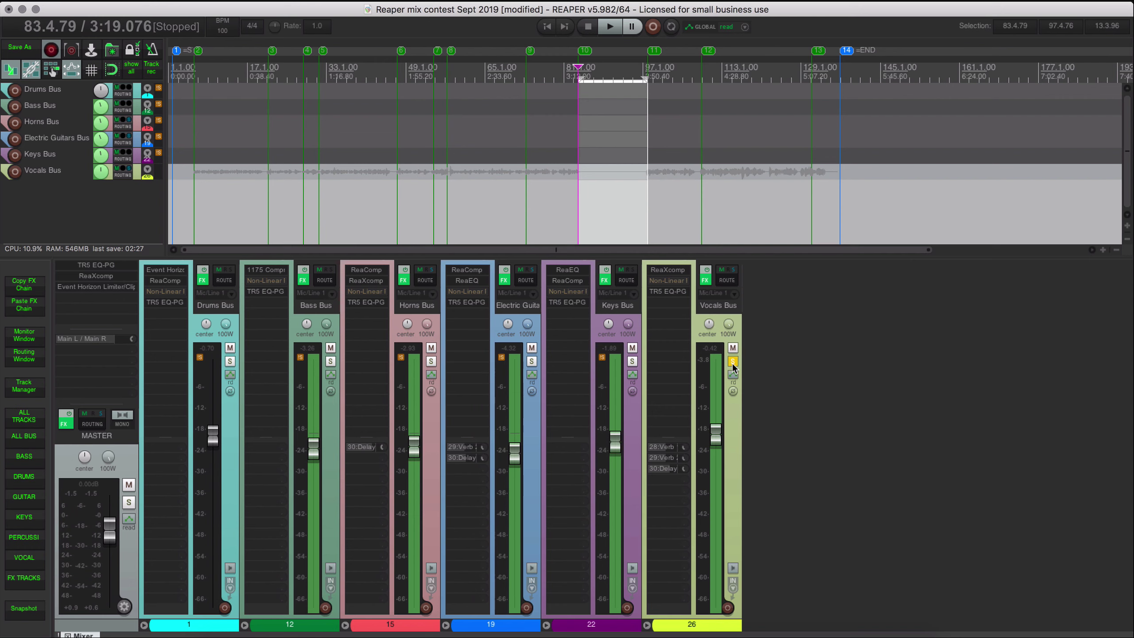
click(732, 362)
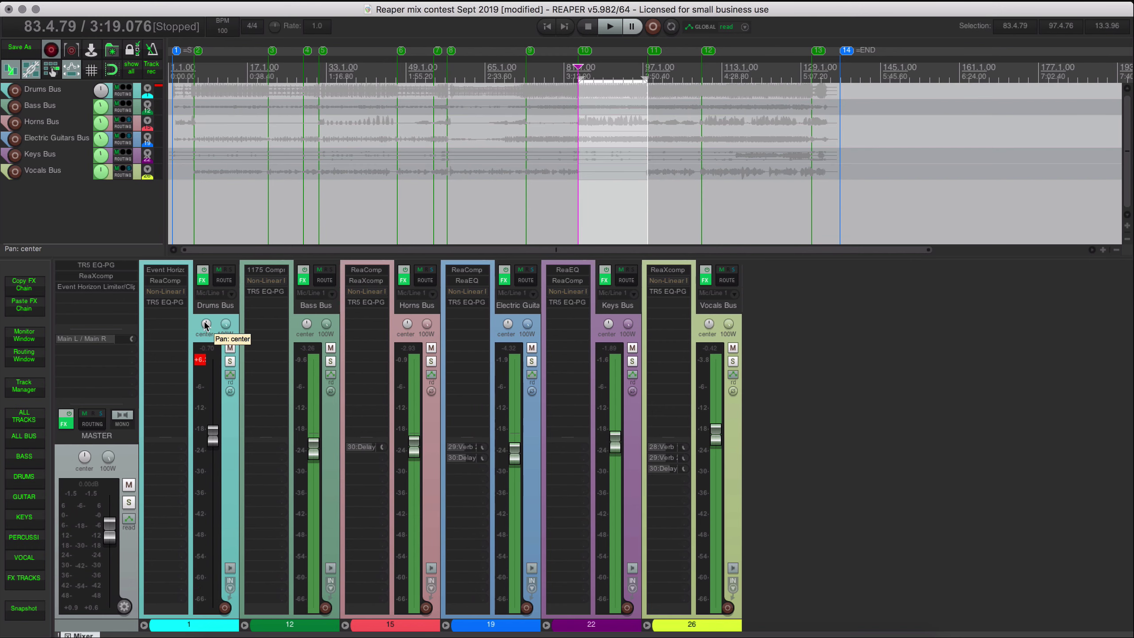
key(space)
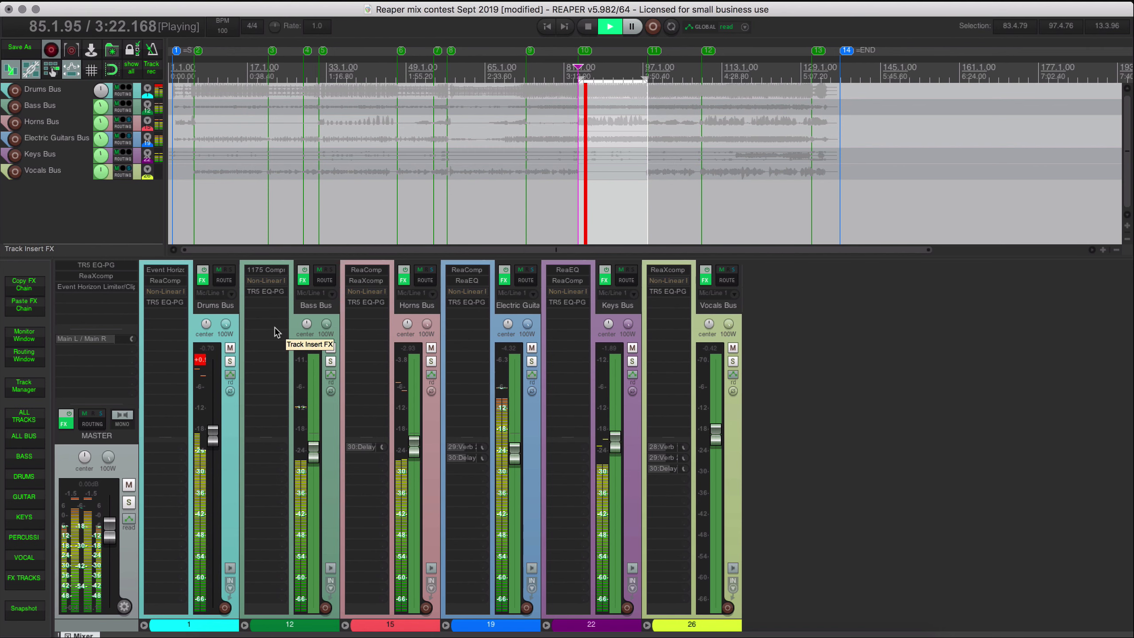
Step: List the project's FX in the Project Bay and bypass all TR5 EQ-PG instances at once
click(154, 1)
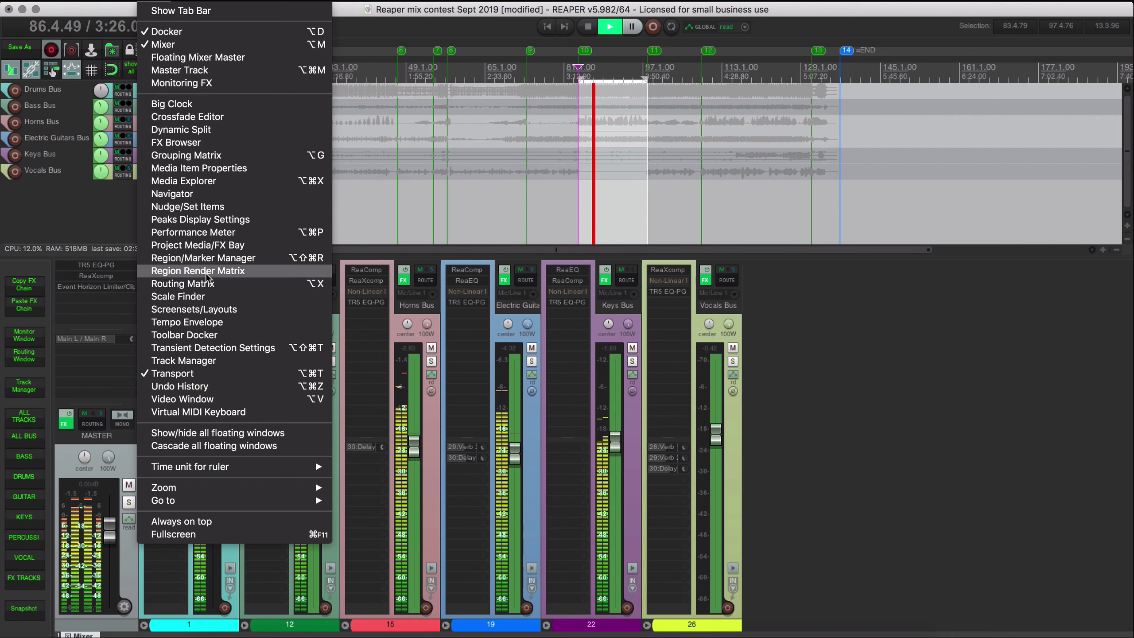
click(535, 444)
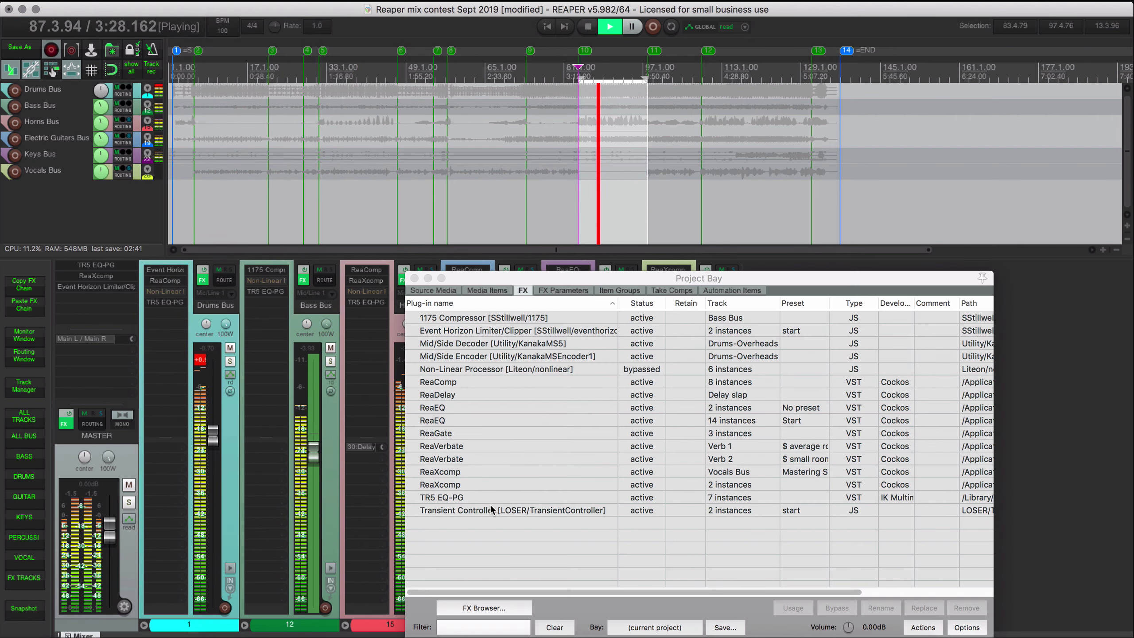
click(496, 497)
right_click(497, 497)
click(496, 509)
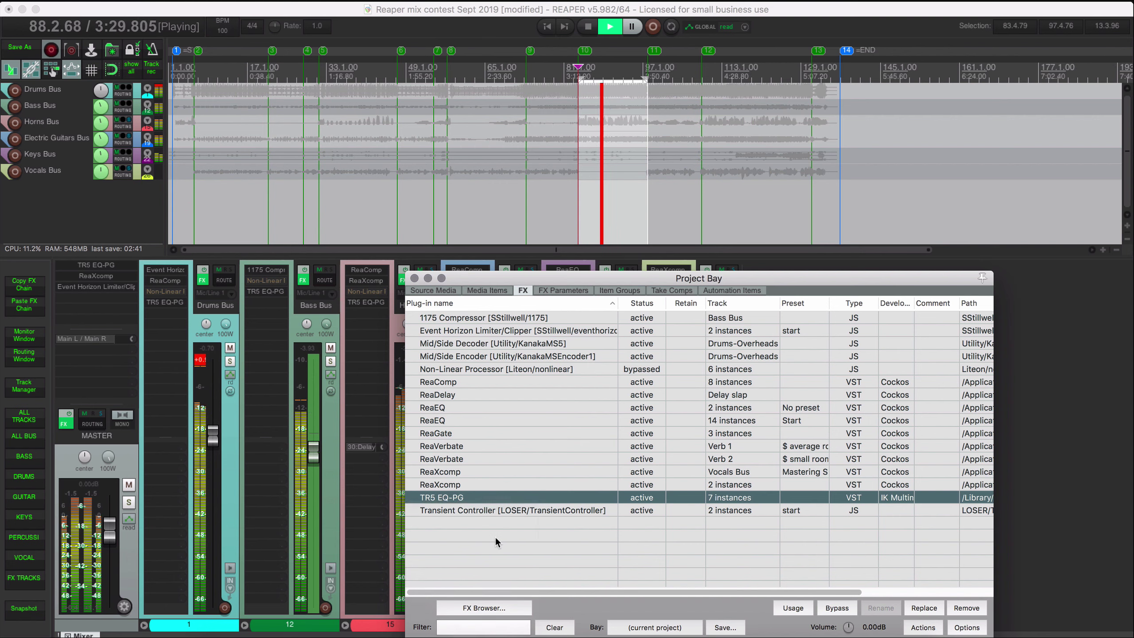
click(495, 536)
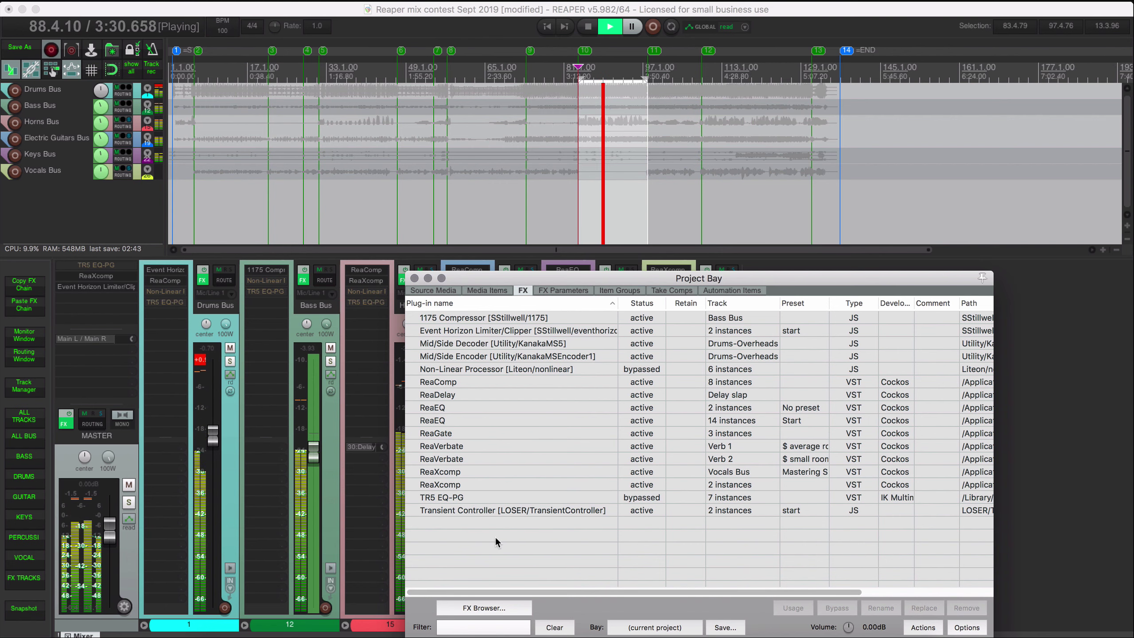
Step: Unbypass all TR5 EQ-PG instances in the Project Bay while the mix plays
click(489, 495)
right_click(489, 496)
click(485, 511)
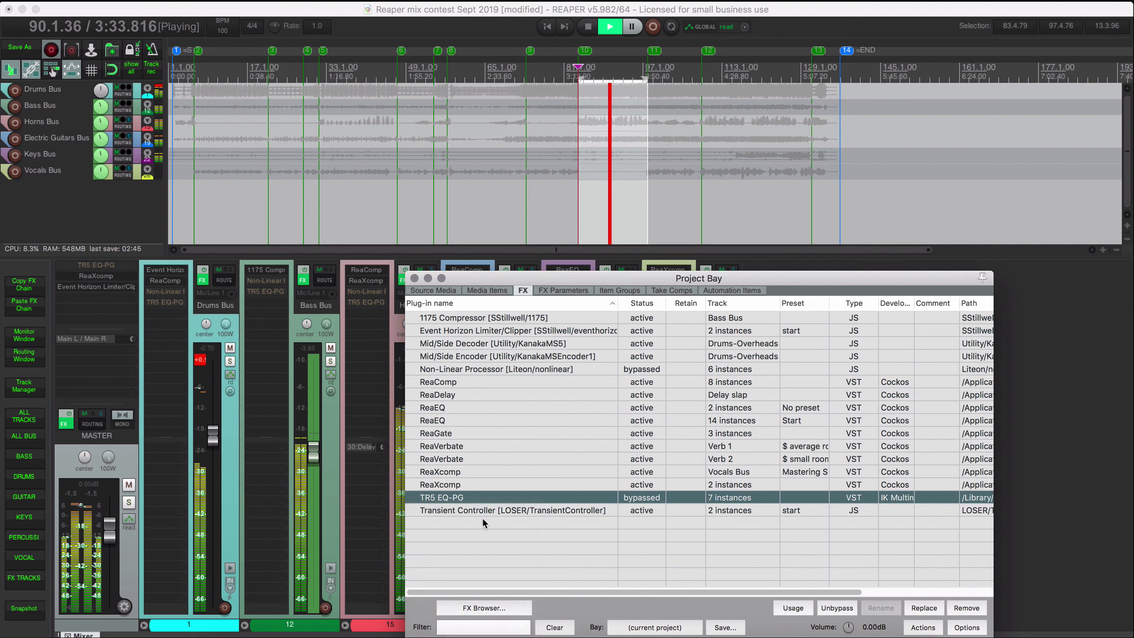
click(482, 516)
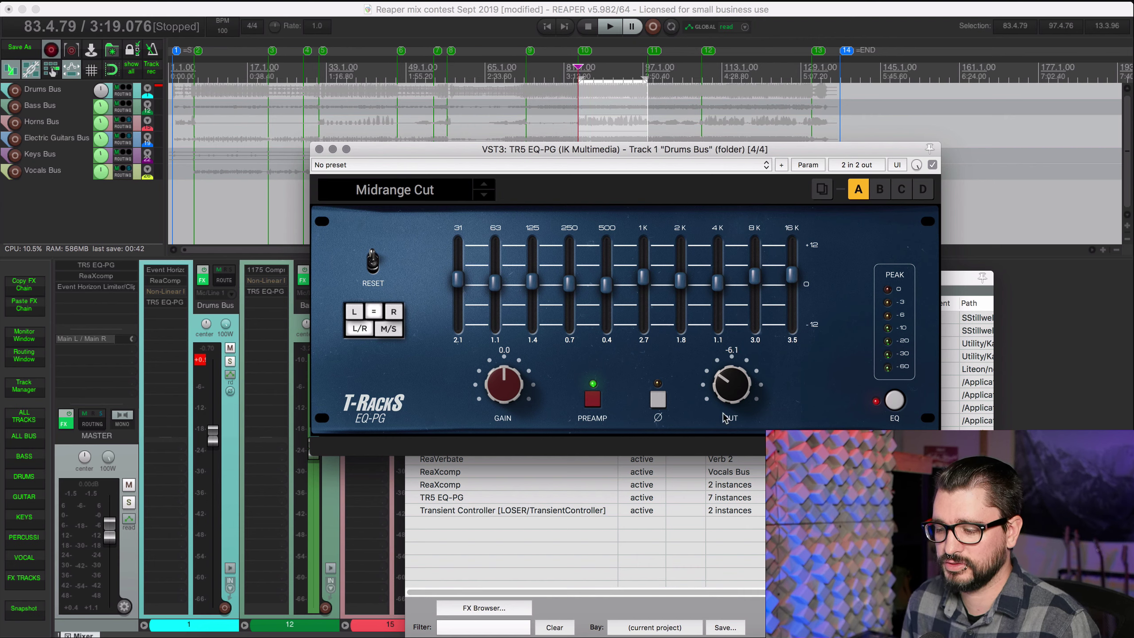
Step: Lower the output of the Drums Bus EQ-PG to -9.7
drag(725, 404, 726, 401)
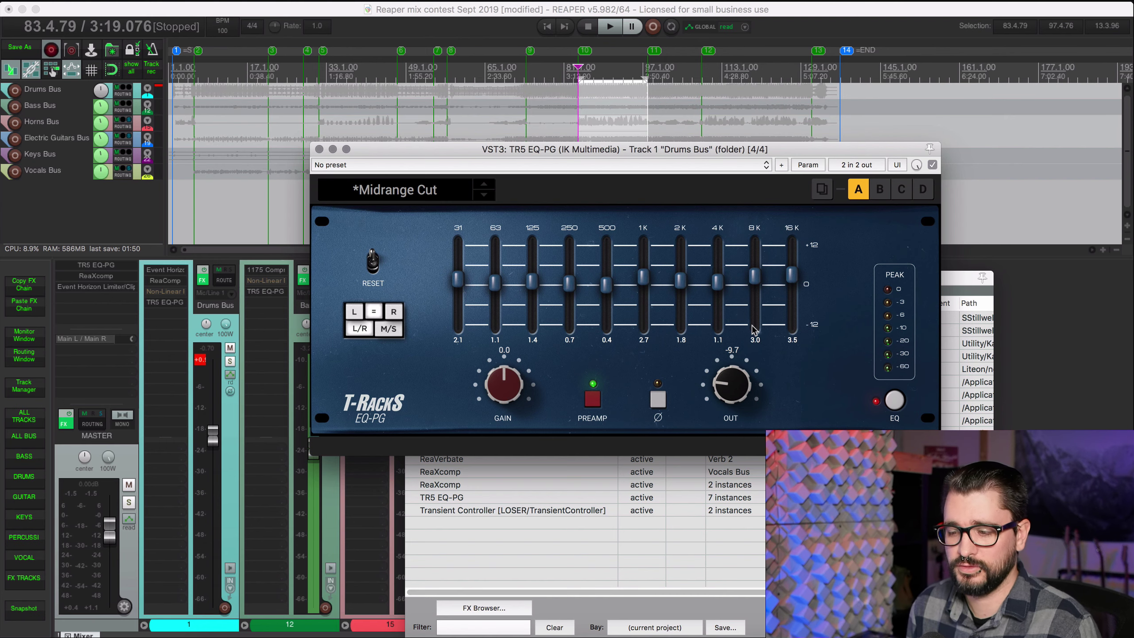
Step: Boost band 3 of a ReaEQ on the Drums Bus to about 8.6 dB at about 1 kHz
click(234, 445)
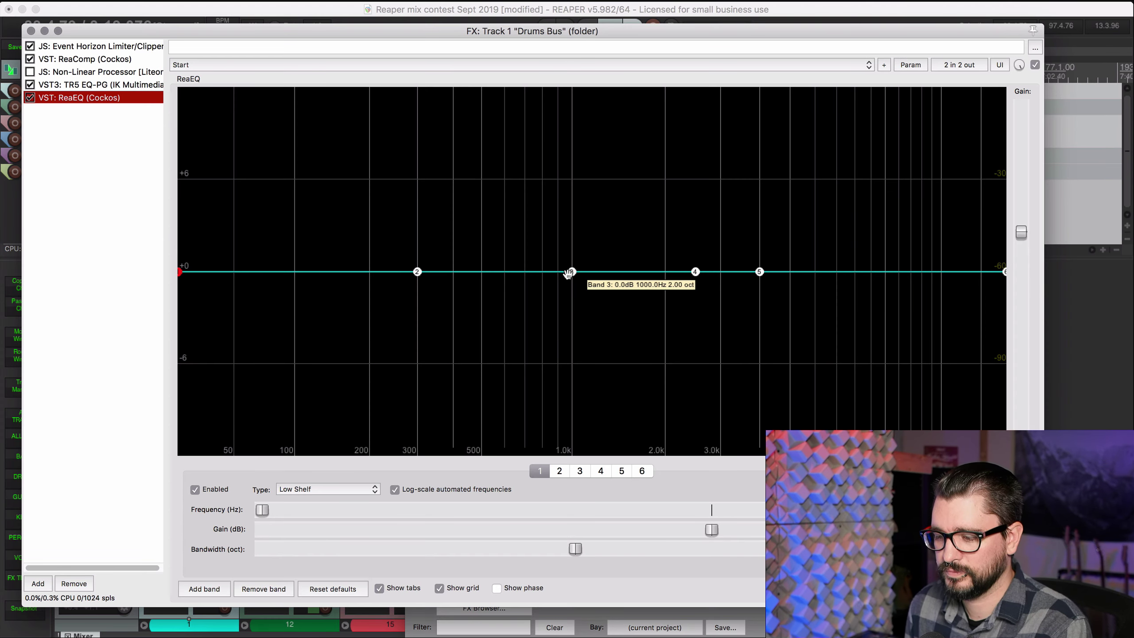
drag(572, 271, 572, 87)
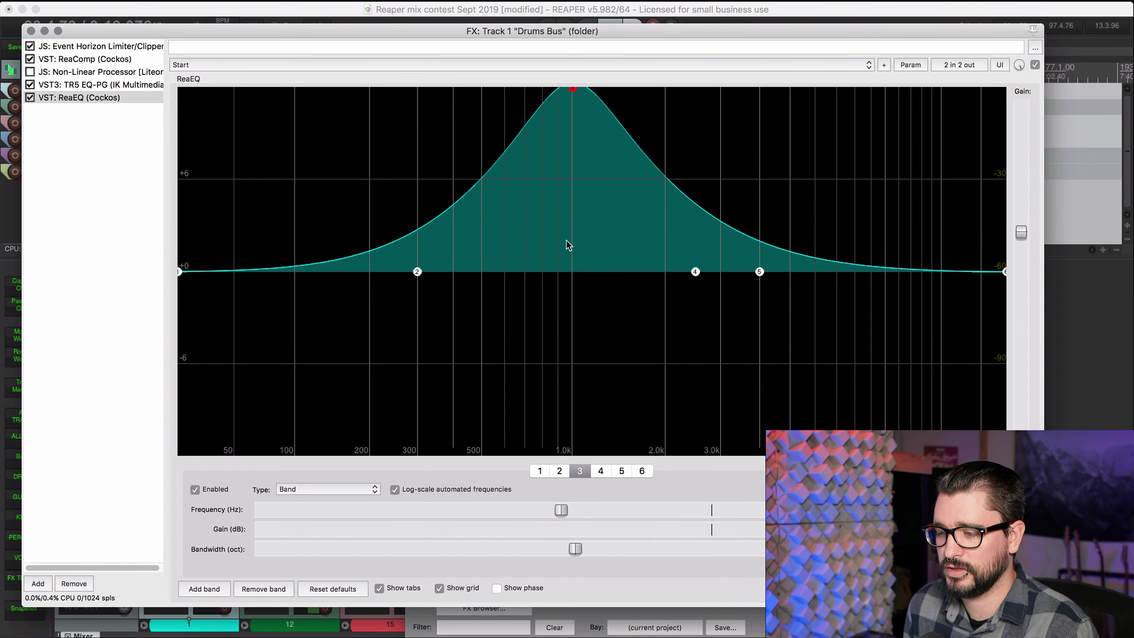
drag(575, 102, 575, 158)
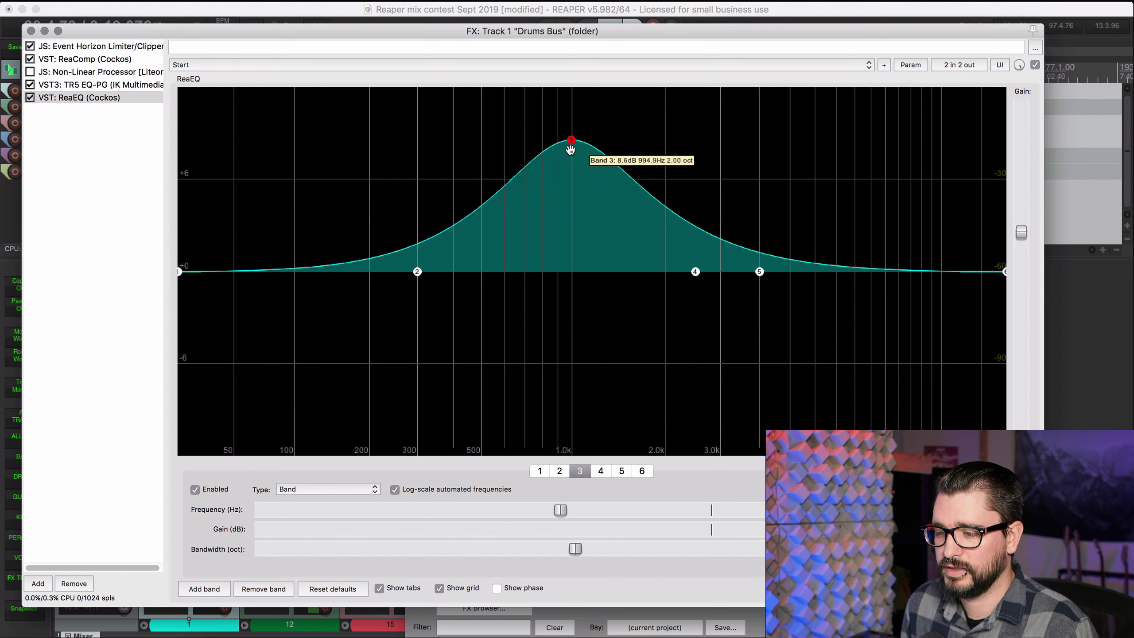
Step: Raise the 500 band of the Drums Bus EQ-PG to 1.4 and remove ReaEQ from the bus's FX chain
click(120, 85)
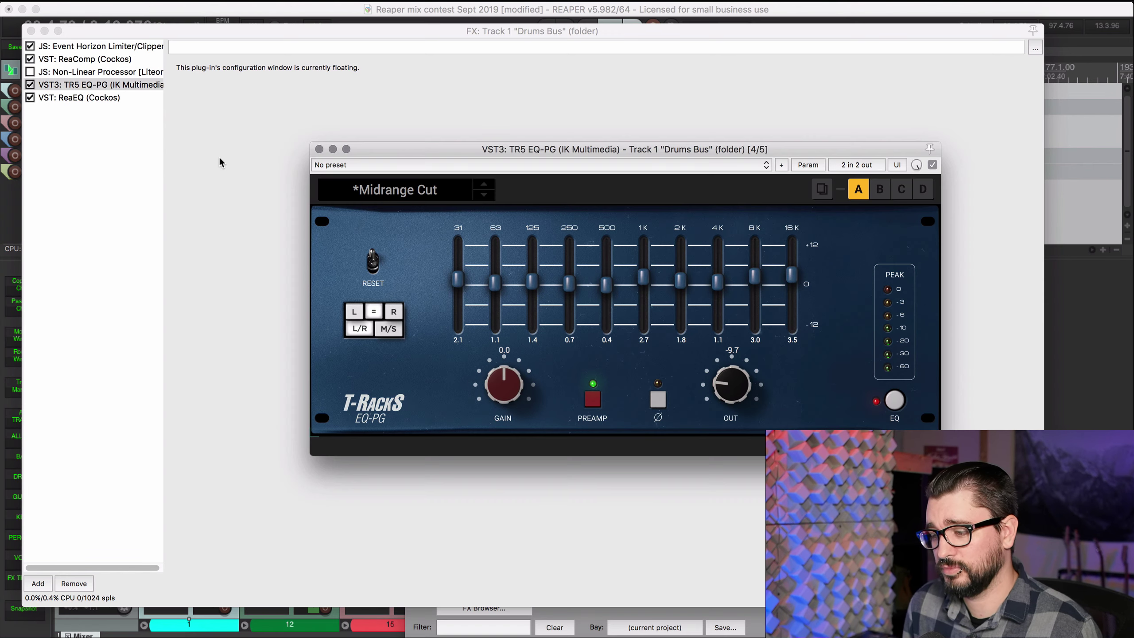
mouse_move(608, 286)
mouse_down()
mouse_move(606, 245)
mouse_move(611, 289)
mouse_up()
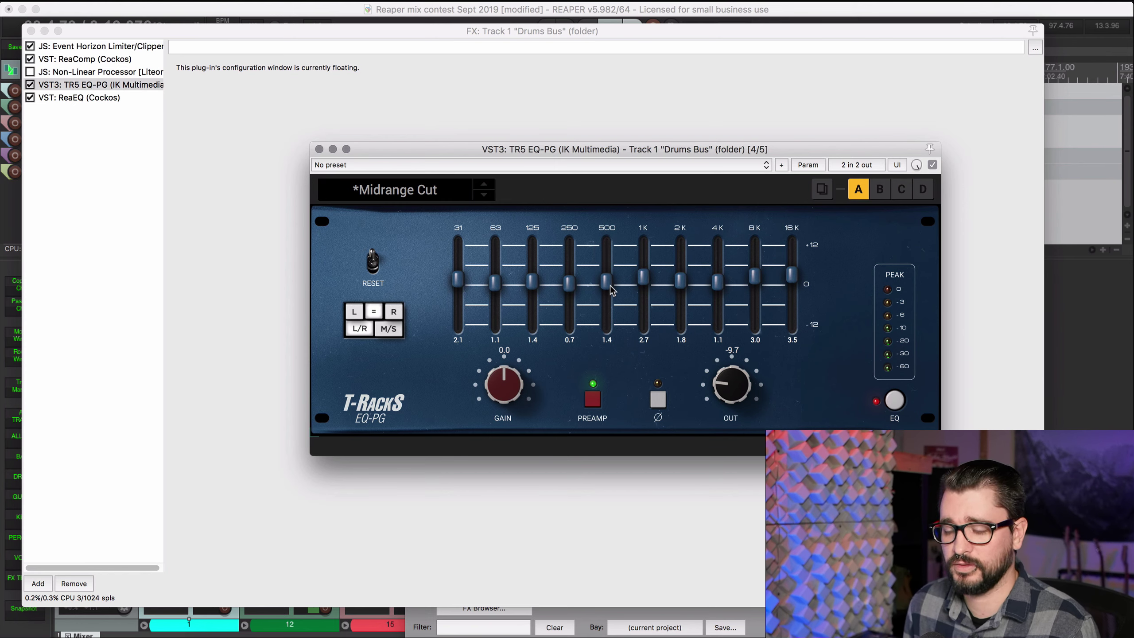
click(109, 98)
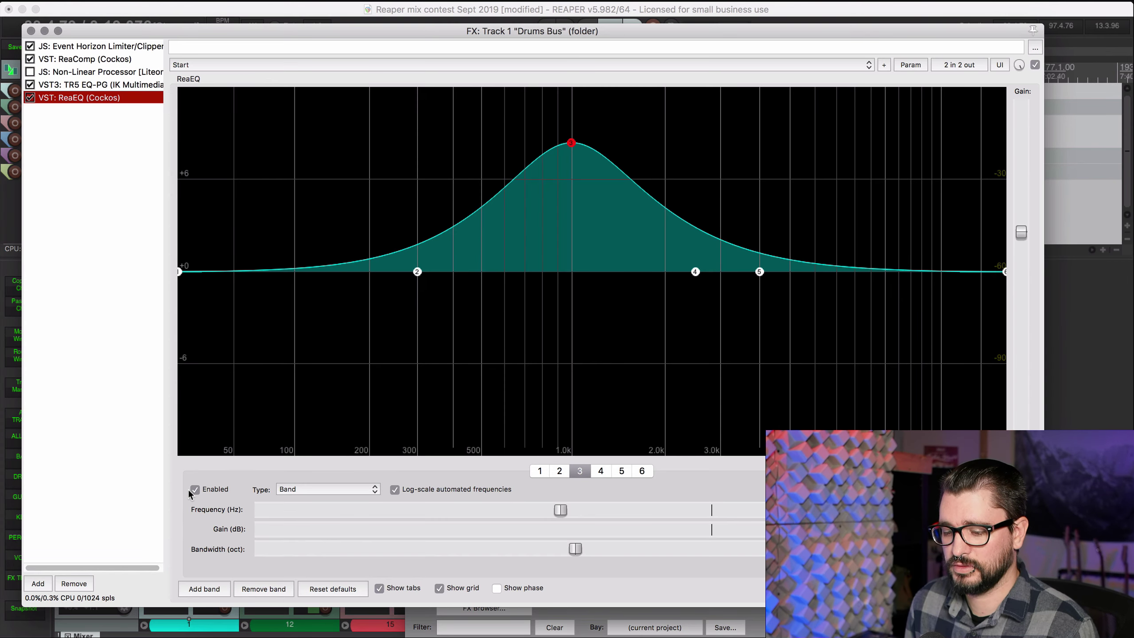
click(84, 582)
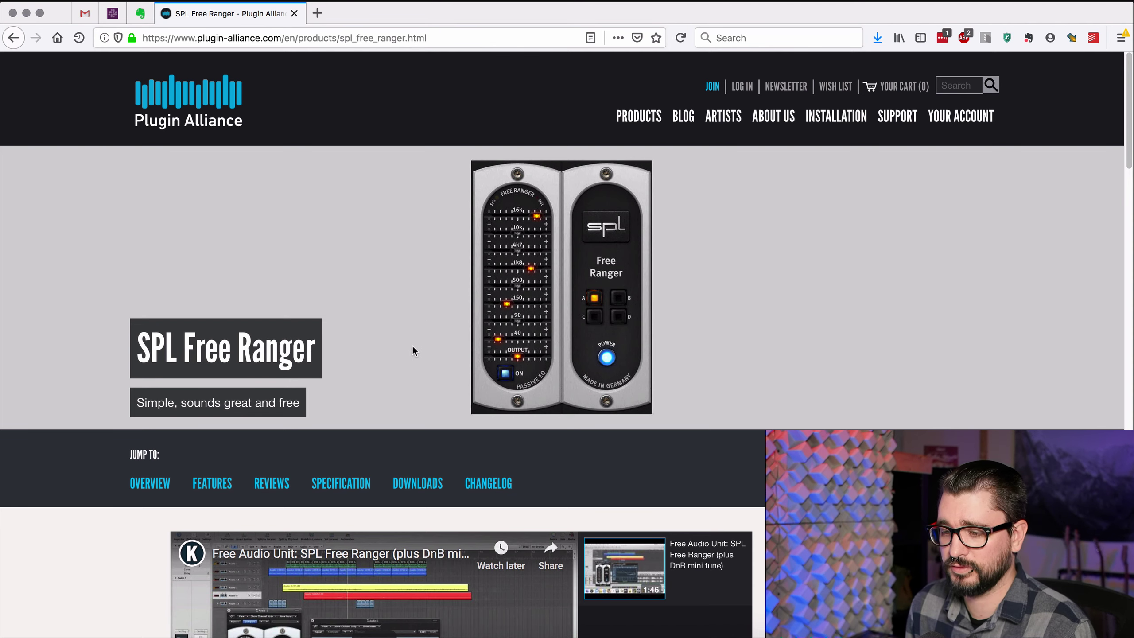
Step: Look through the SPL Free Ranger product page on the Plugin Alliance website in the browser
scroll(413, 351, down, 5)
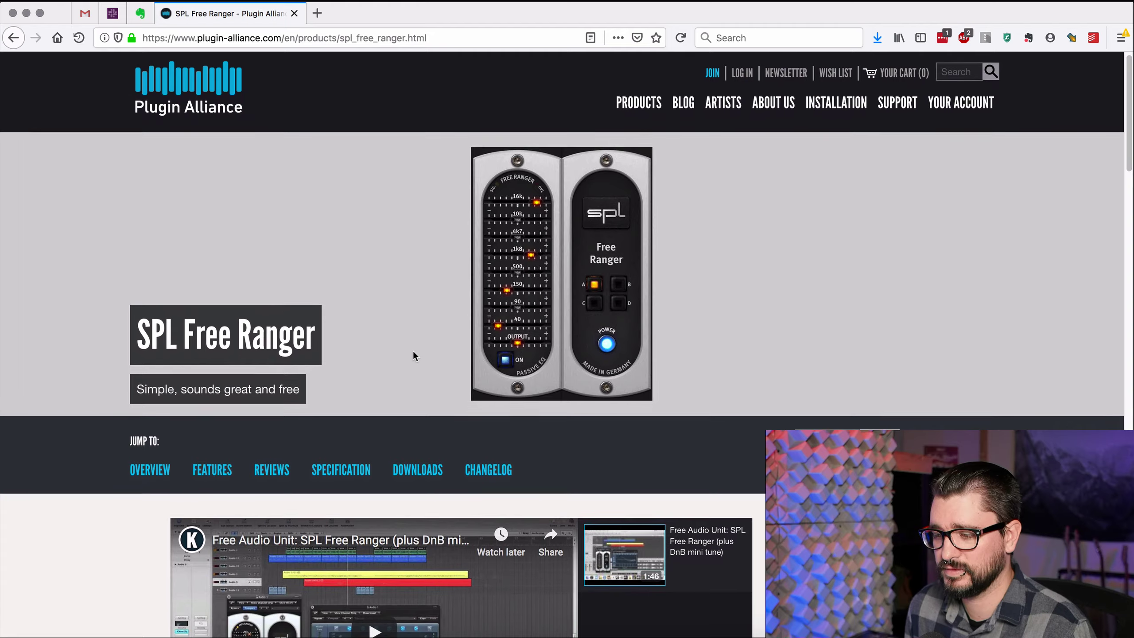
scroll(412, 351, down, 15)
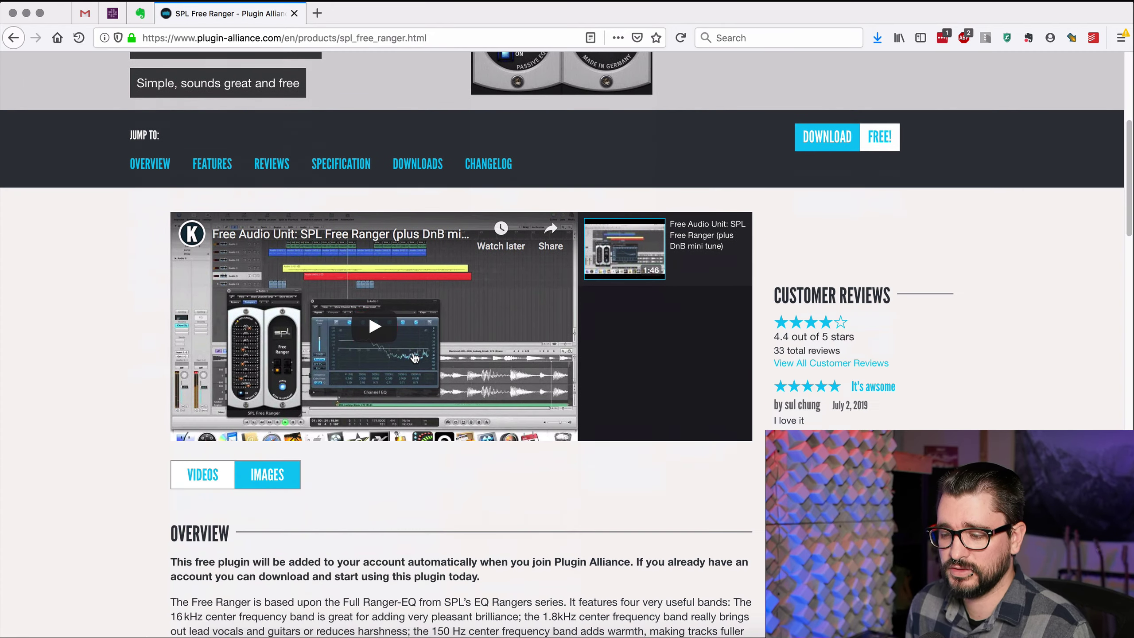
scroll(412, 355, up, 20)
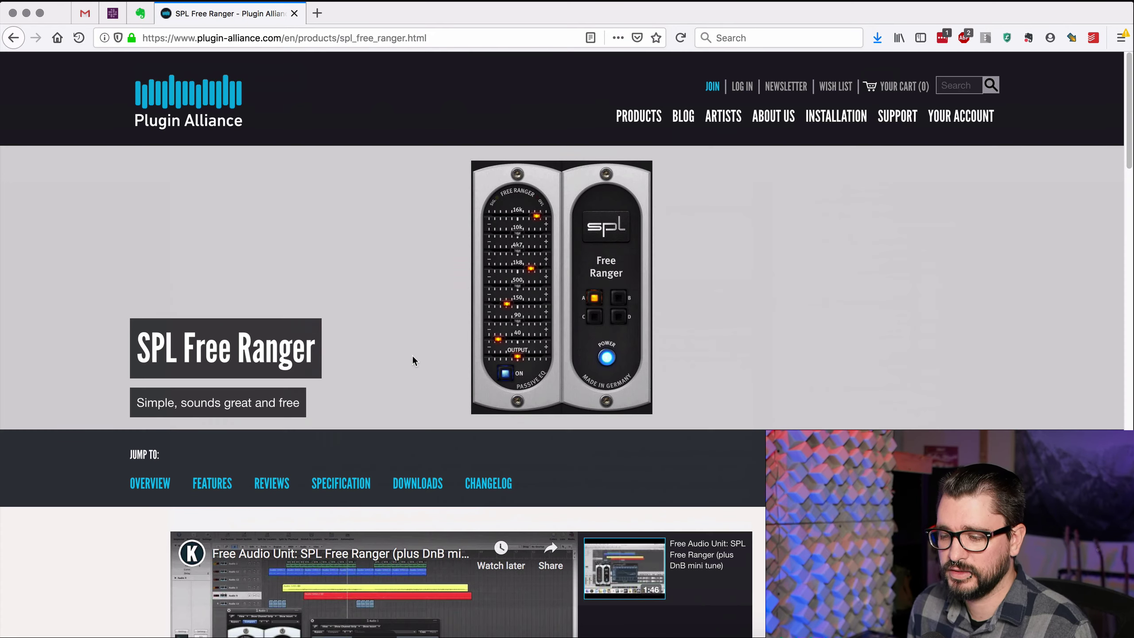